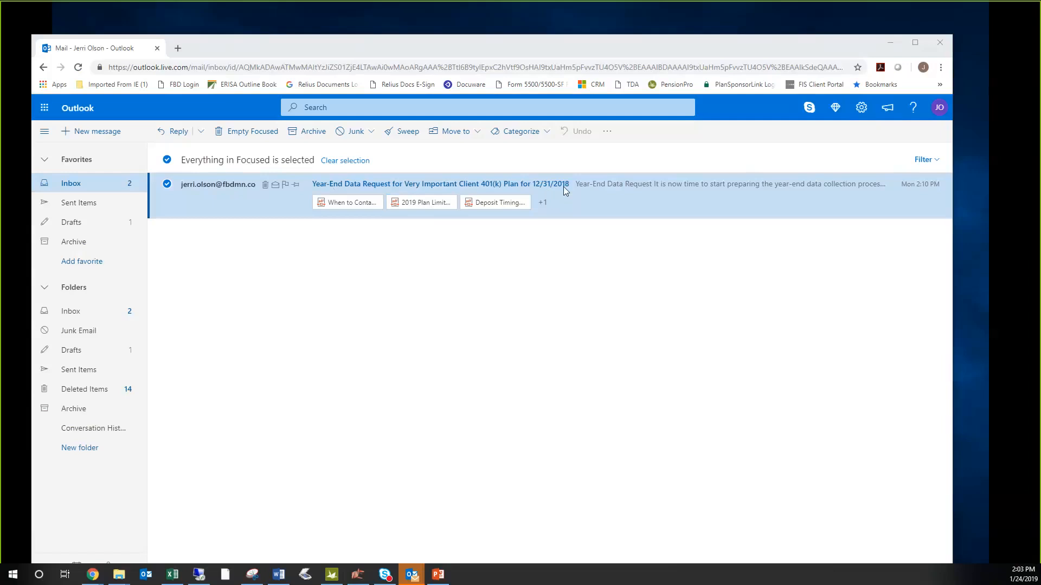
- Open the Year-End Data Request e-mail, review its instructions, and follow its link to the PlanSponsorLink website
left_click(601, 187)
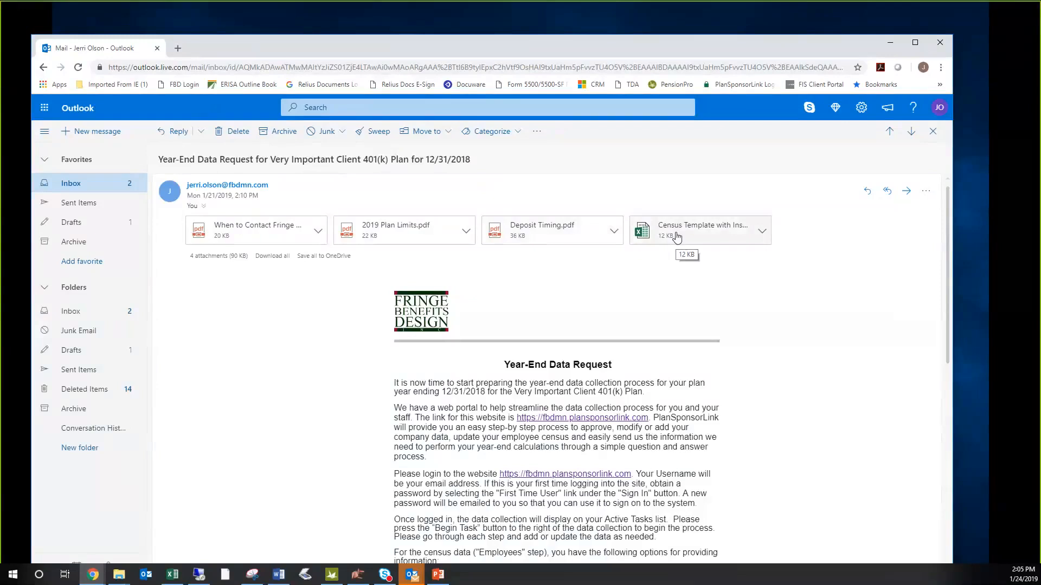
scroll(699, 389, "down", 2)
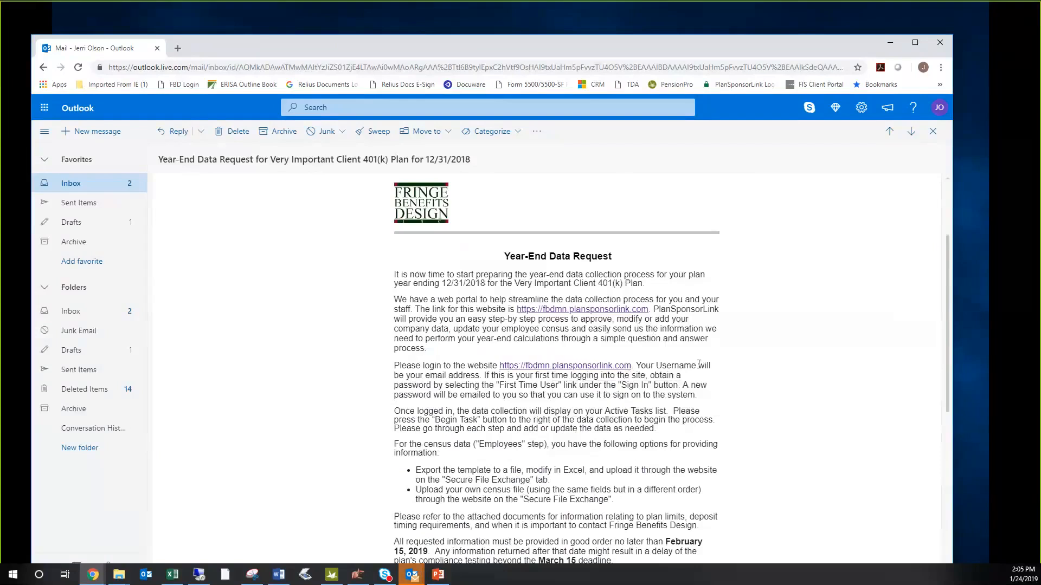
scroll(699, 364, "down", 2)
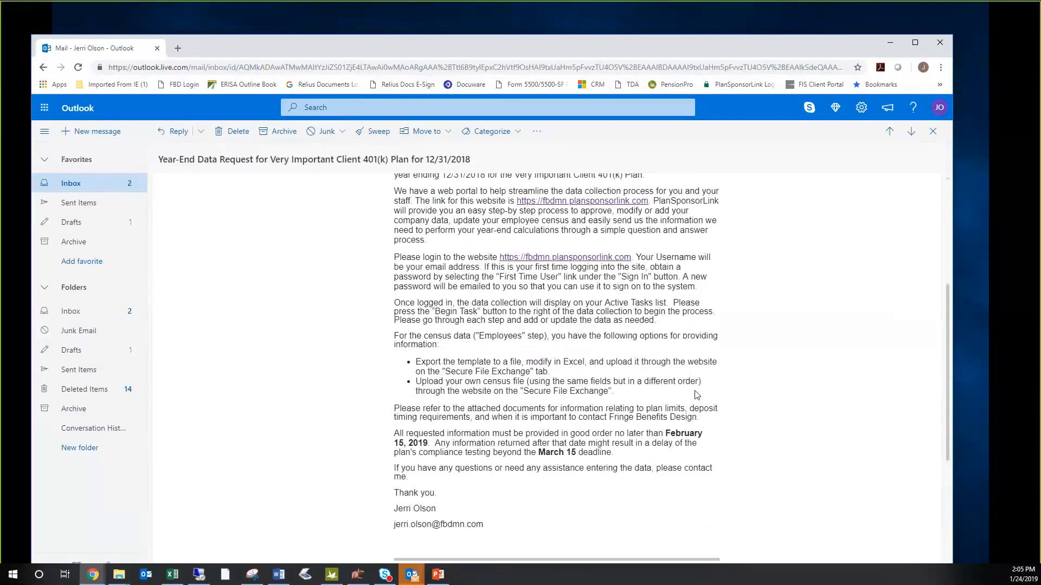
scroll(698, 395, "up", 4)
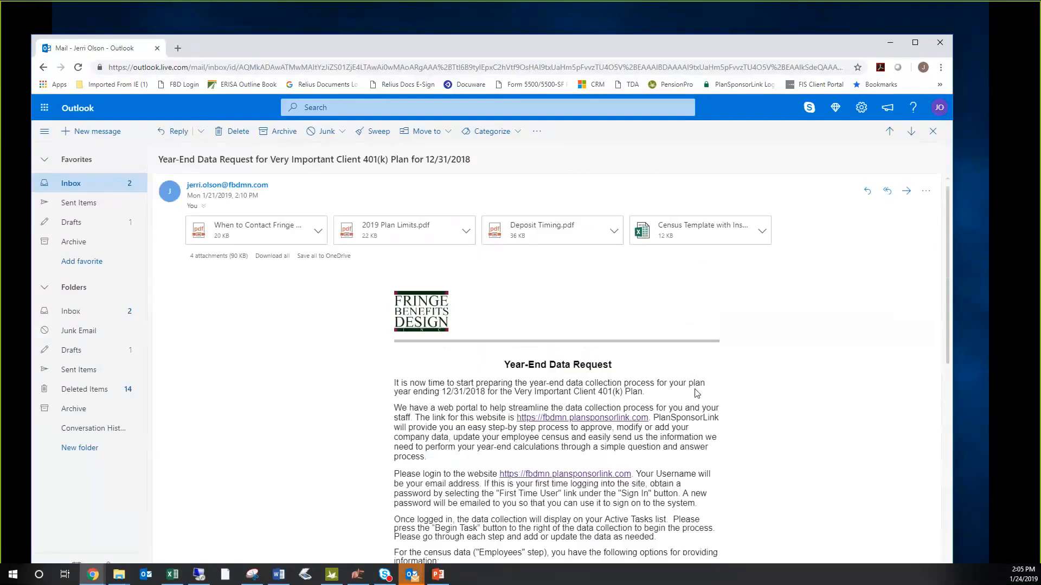
left_click(616, 422)
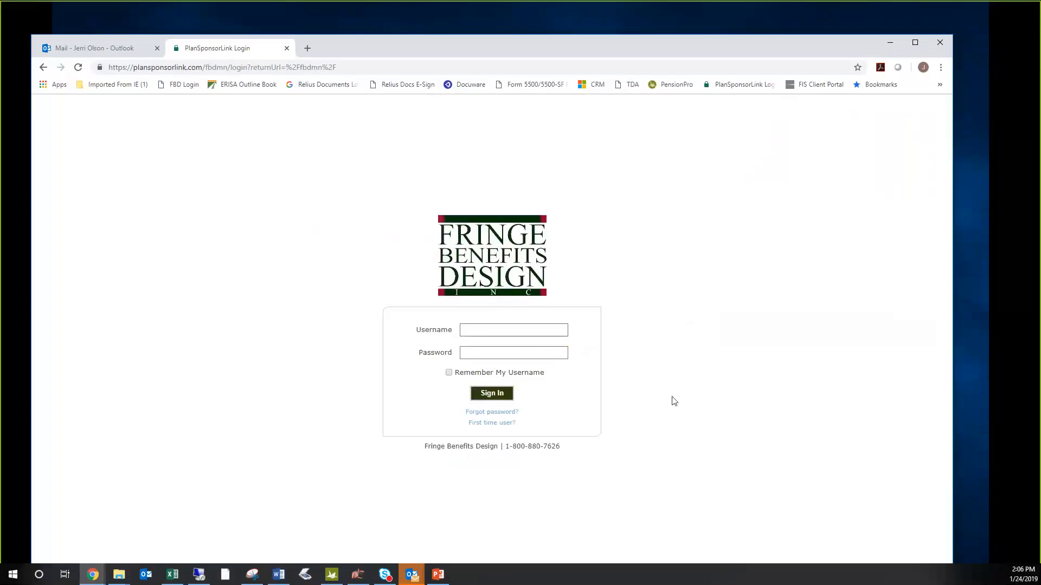
- View the First Time User Registration and Password Reset forms, closing each without submitting
left_click(488, 424)
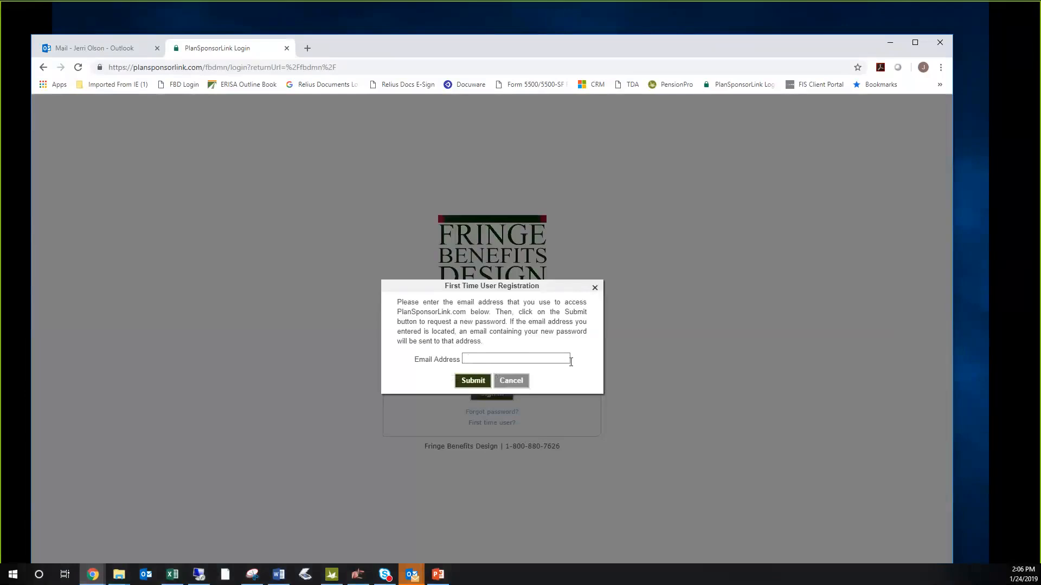
left_click(509, 382)
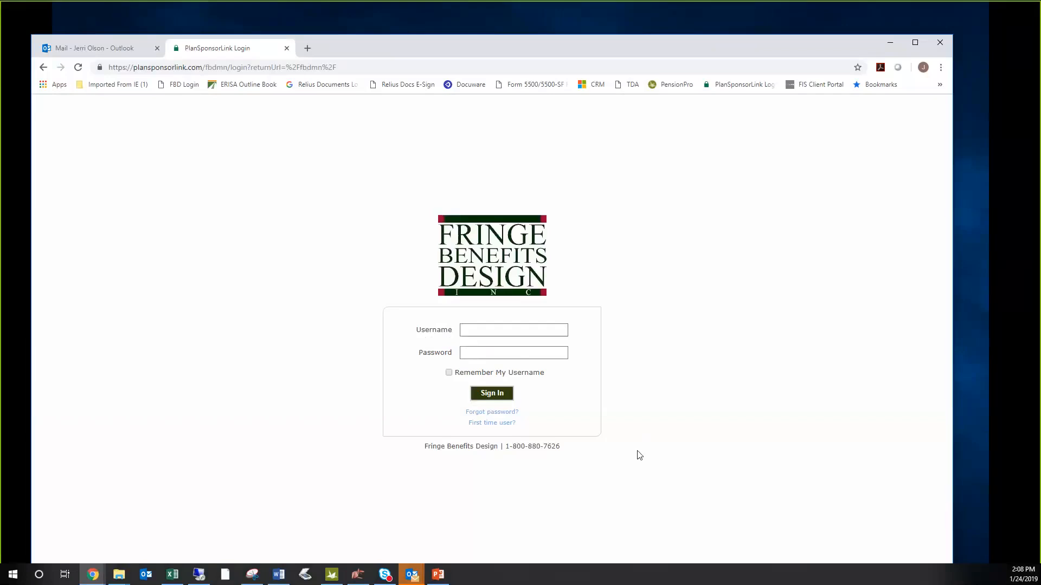
left_click(512, 416)
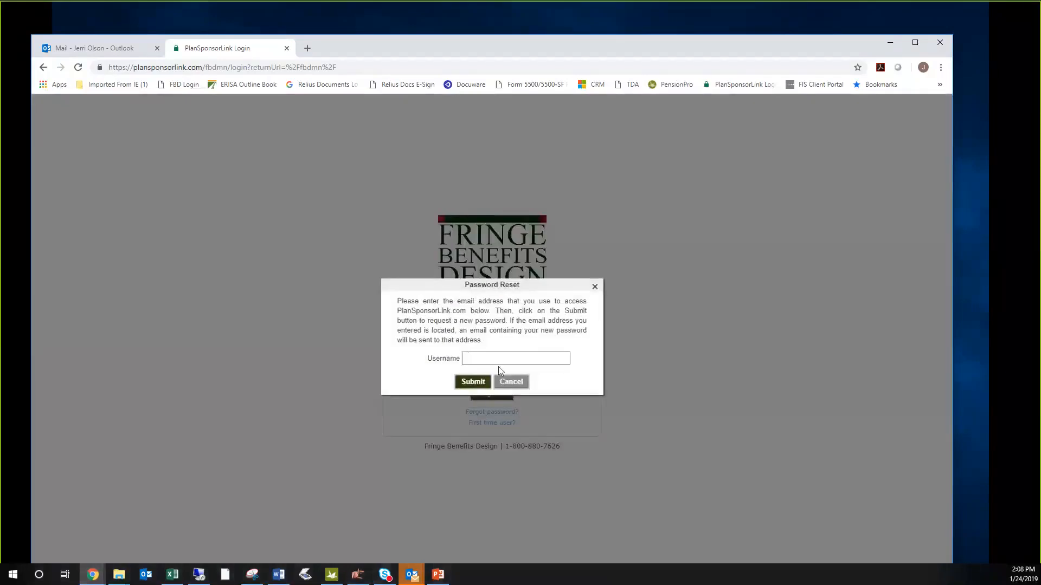
left_click(594, 288)
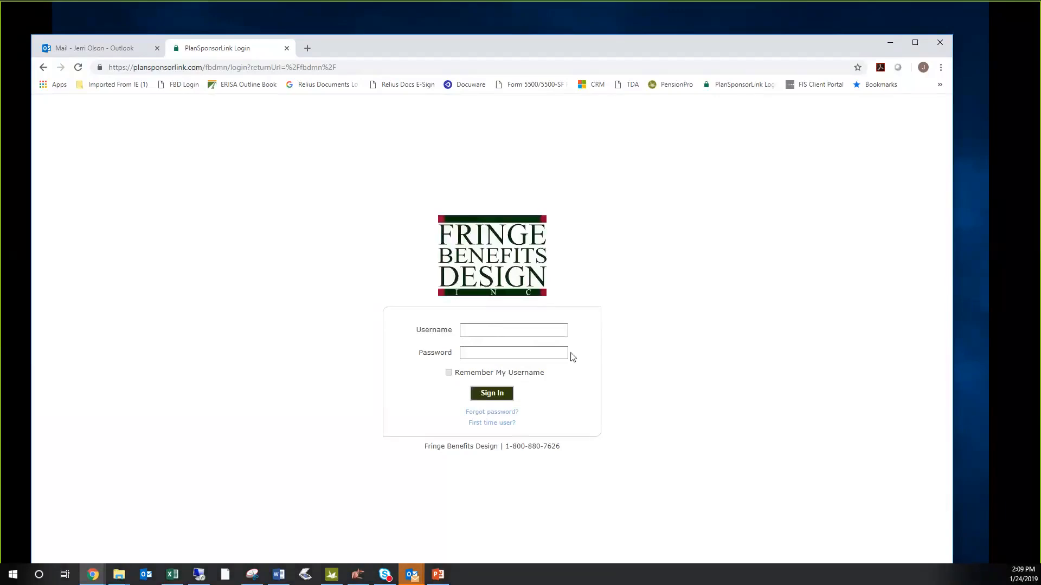
- Sign in to the plan sponsor portal with the saved username and the account password
left_click(529, 330)
left_click(517, 353)
left_click(496, 355)
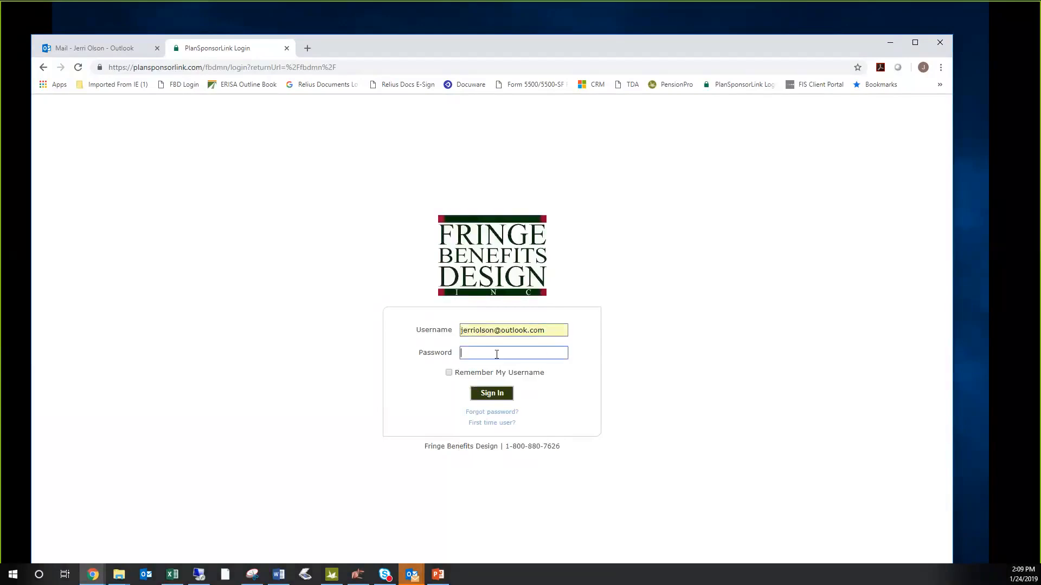
type("*********")
key("Return")
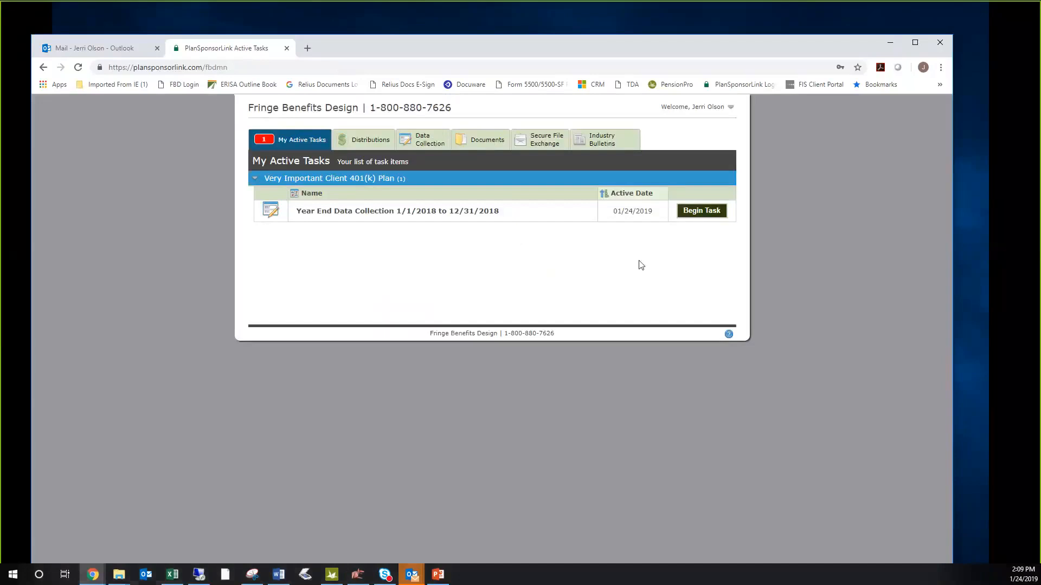
- Check the account options, and collapse and re-expand the Very Important Client 401(k) Plan task group
left_click(731, 111)
left_click(732, 112)
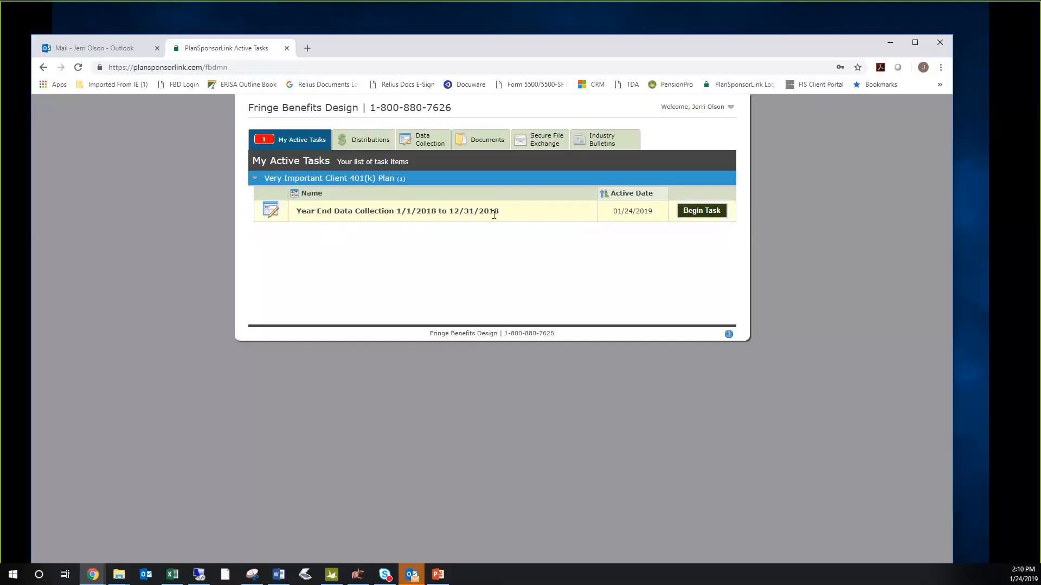
left_click(255, 180)
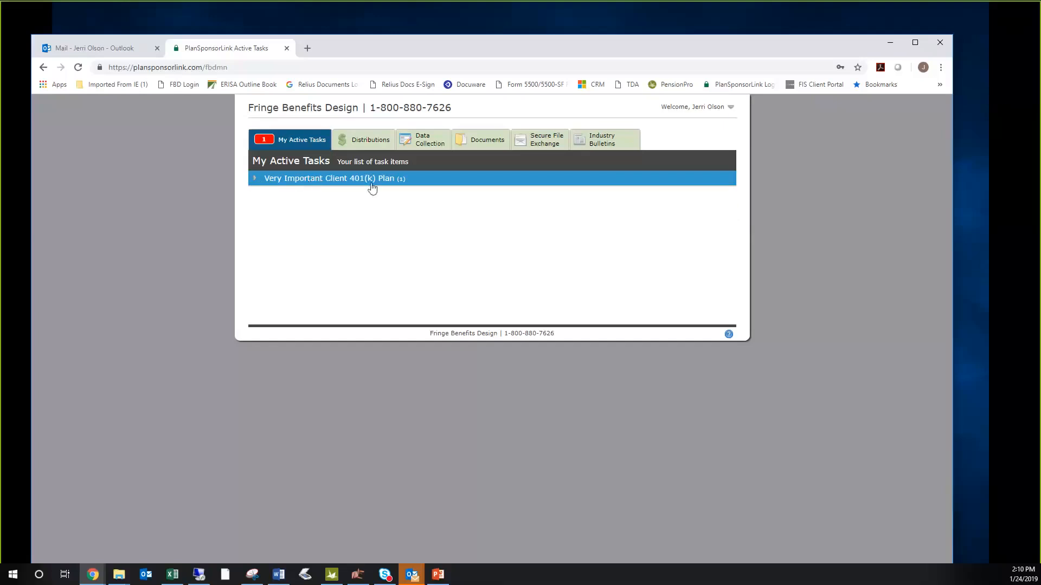
left_click(256, 183)
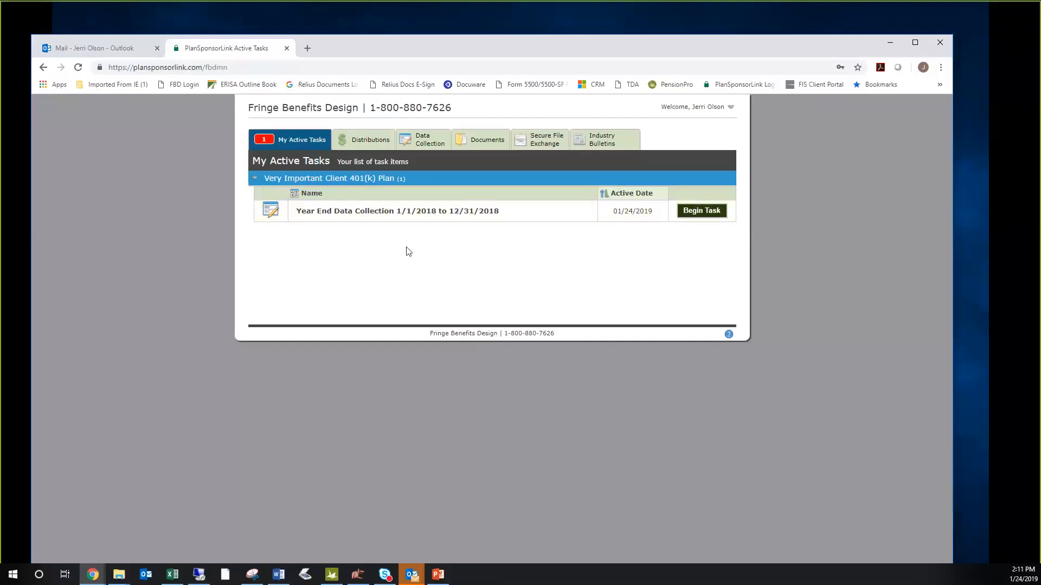
- Begin the Year End Data Collection 1/1/2018 to 12/31/2018 task, view the Plan questionnaire, and return to the General step
left_click(701, 211)
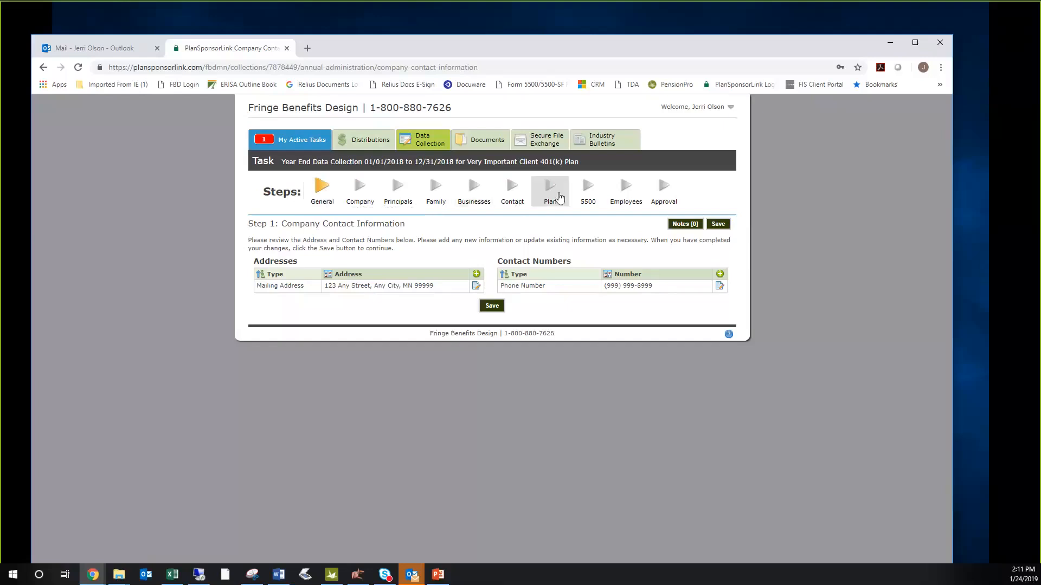
left_click(560, 197)
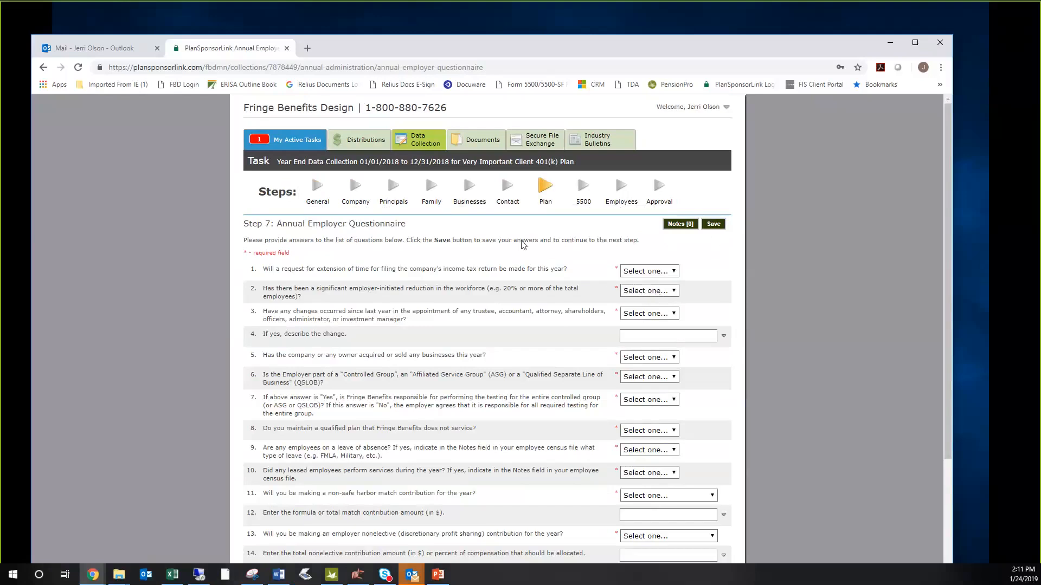
left_click(318, 190)
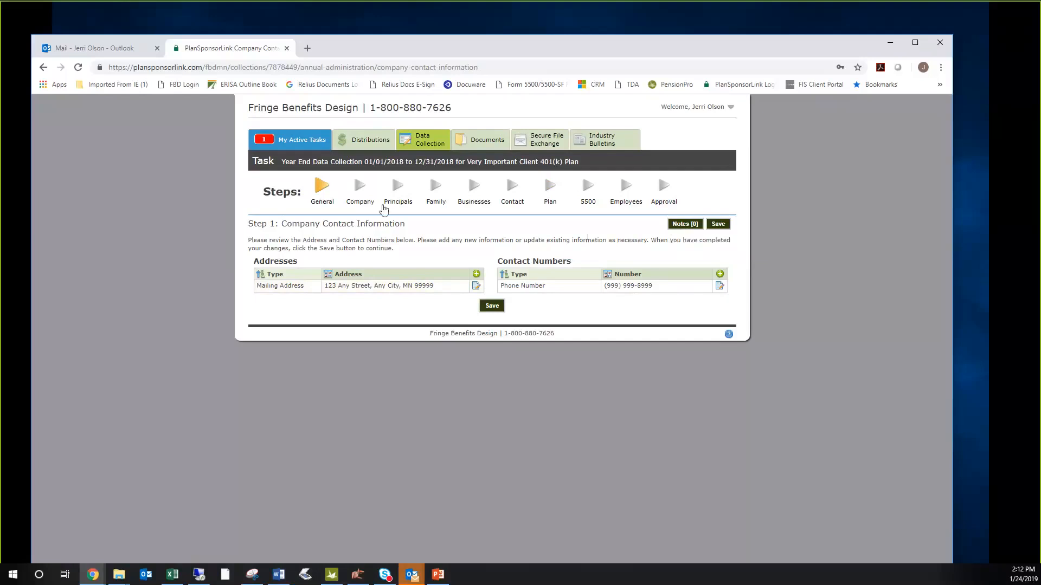
- Replace the last four digits of the company's phone number in the contact numbers and submit the change
left_click(719, 287)
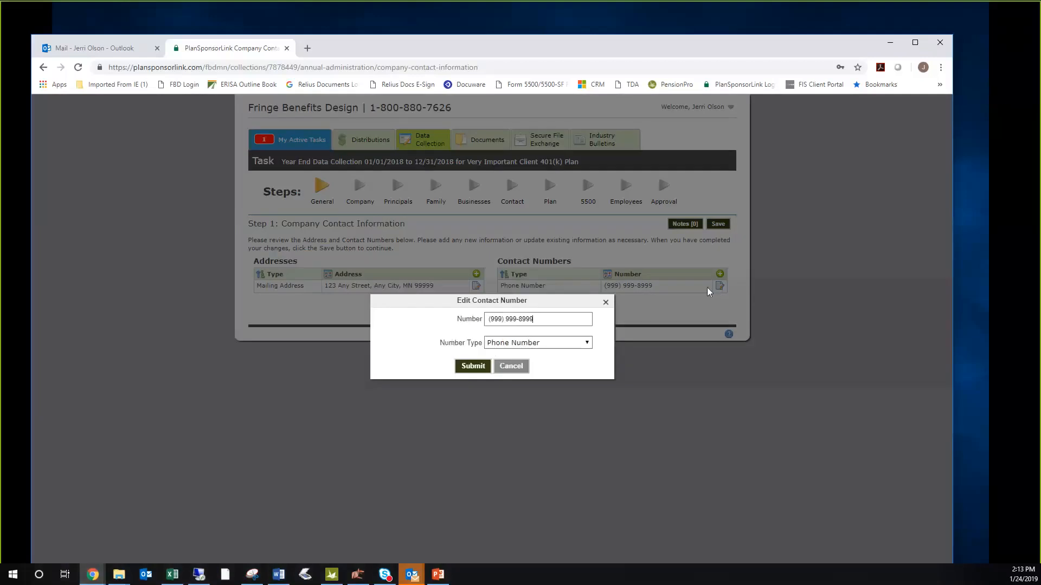
key("BackSpace")
left_click_drag(533, 318, 521, 322)
type("9999")
left_click(477, 363)
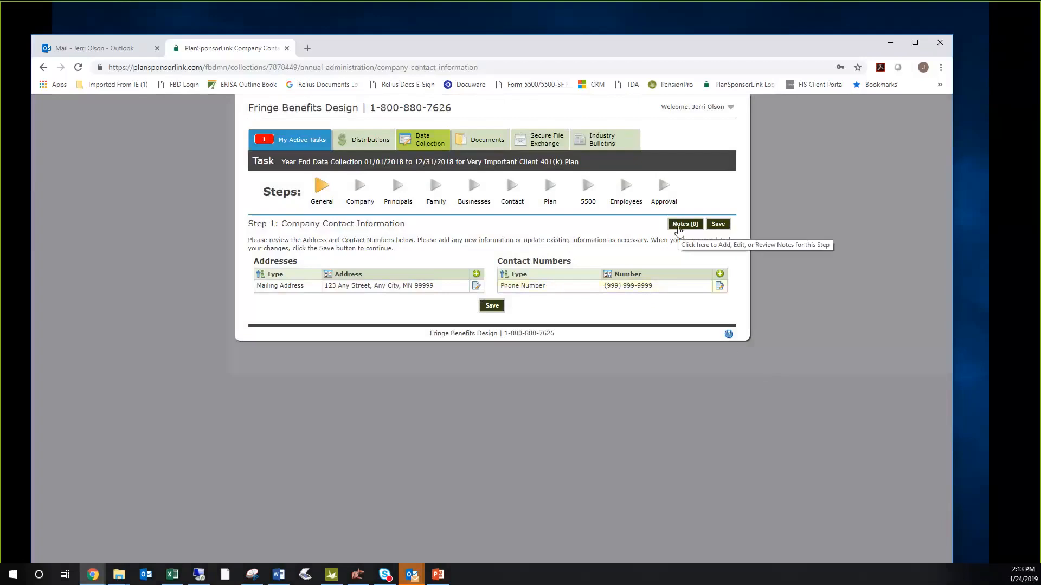
- Add the note "Our main phone number has changed. What is entered now is correct." and save the company contact information
left_click(679, 226)
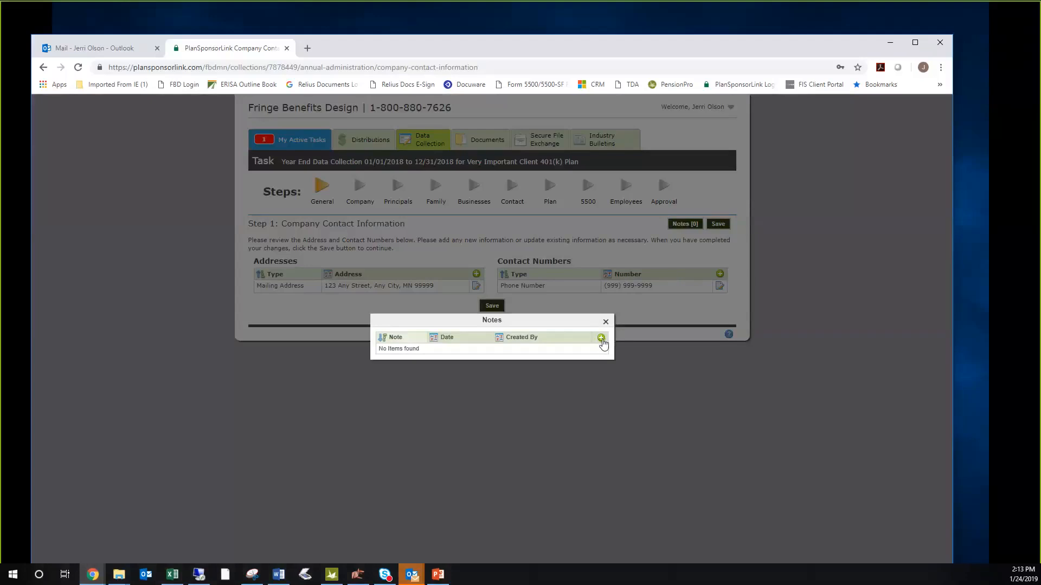
left_click(601, 339)
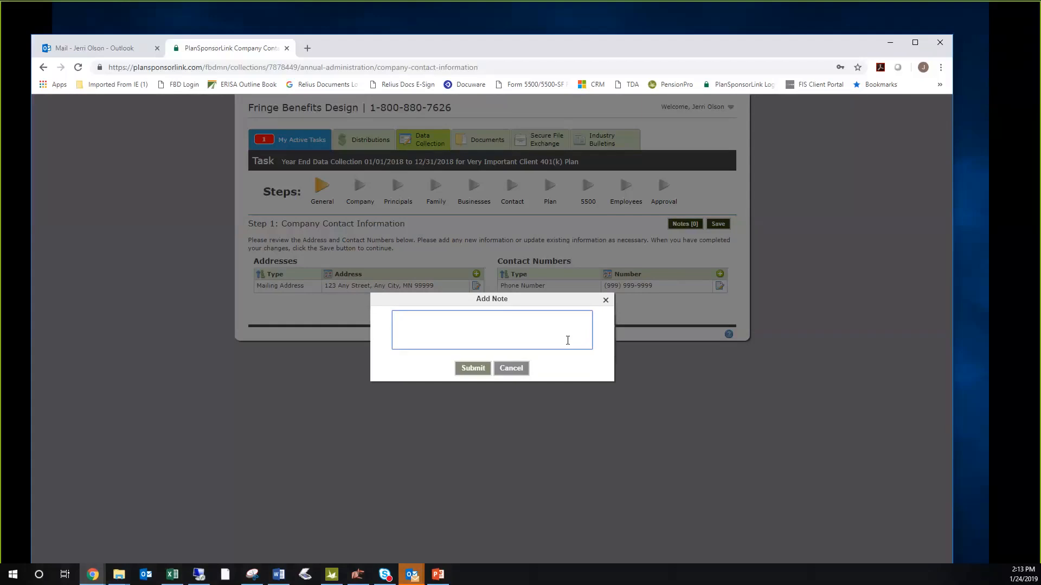
type("Our main ")
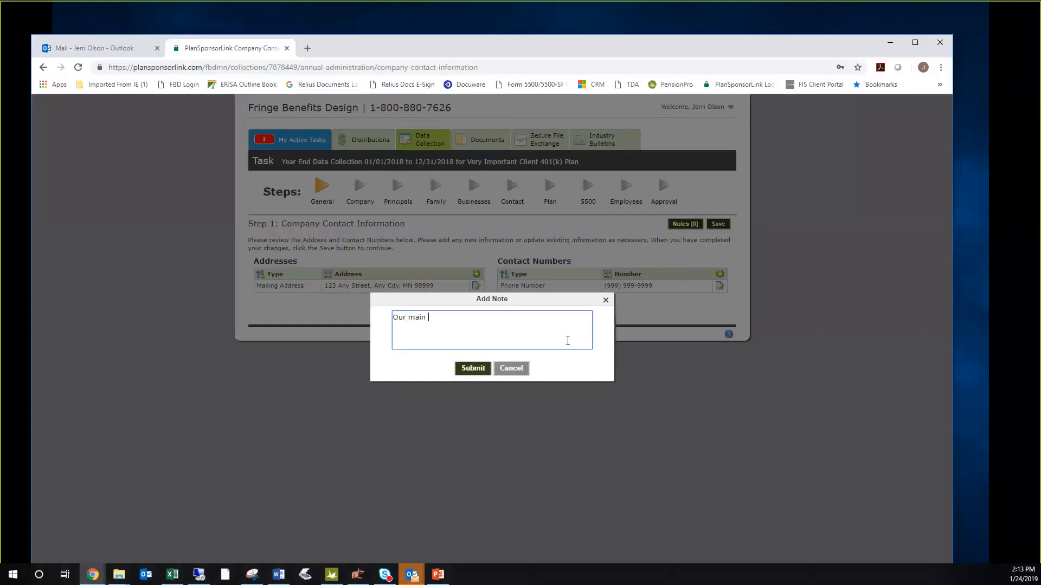
type("phone number has changed.  What is entered now is")
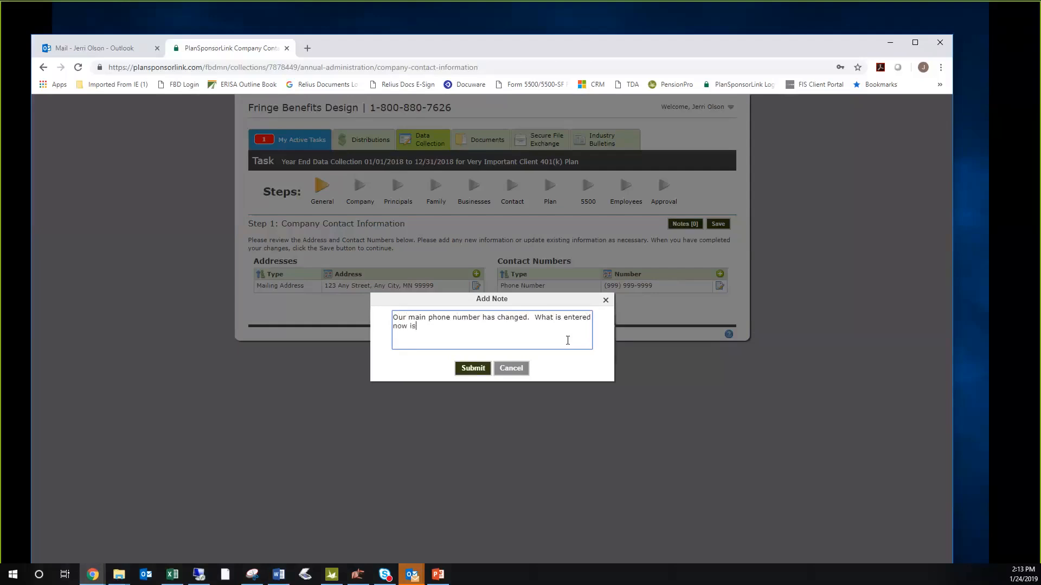
type(" correct.")
left_click(474, 368)
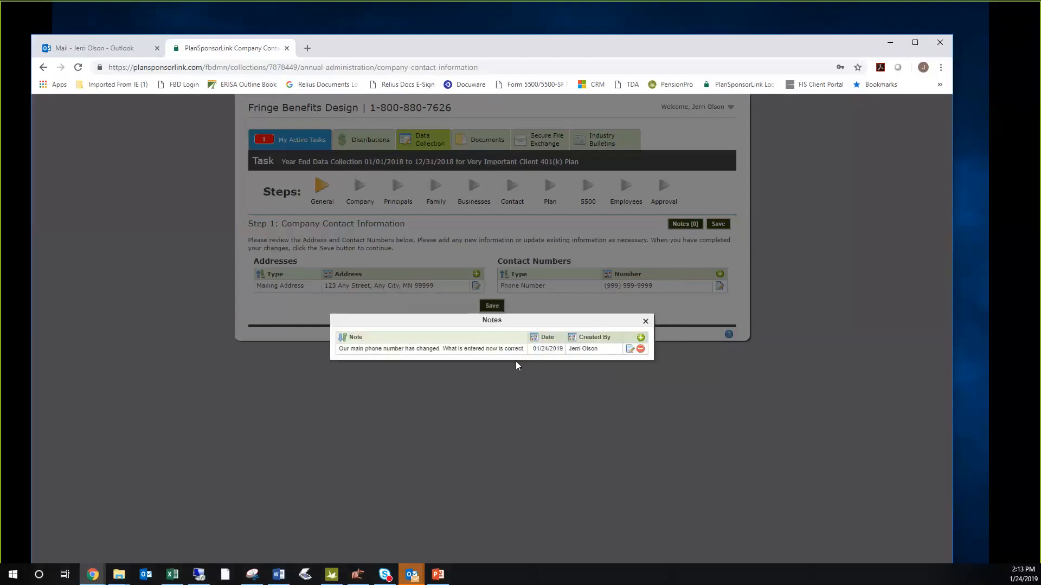
left_click(645, 322)
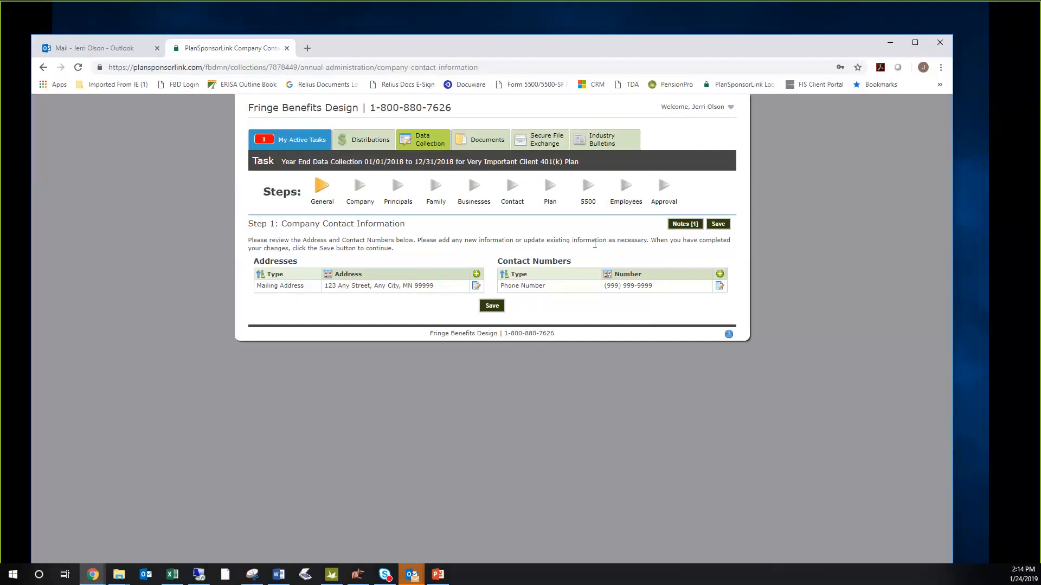
left_click(492, 307)
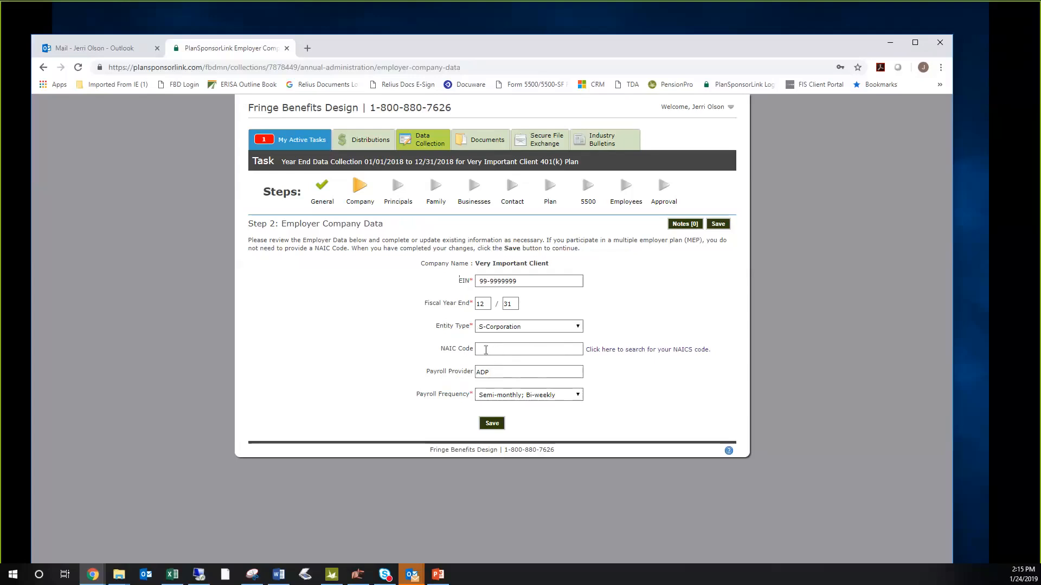
- Look up the Natural Gas Distribution business code in the IRS Form 5500-EZ instructions and return to the empty NAIC Code field
left_click(486, 350)
left_click(629, 350)
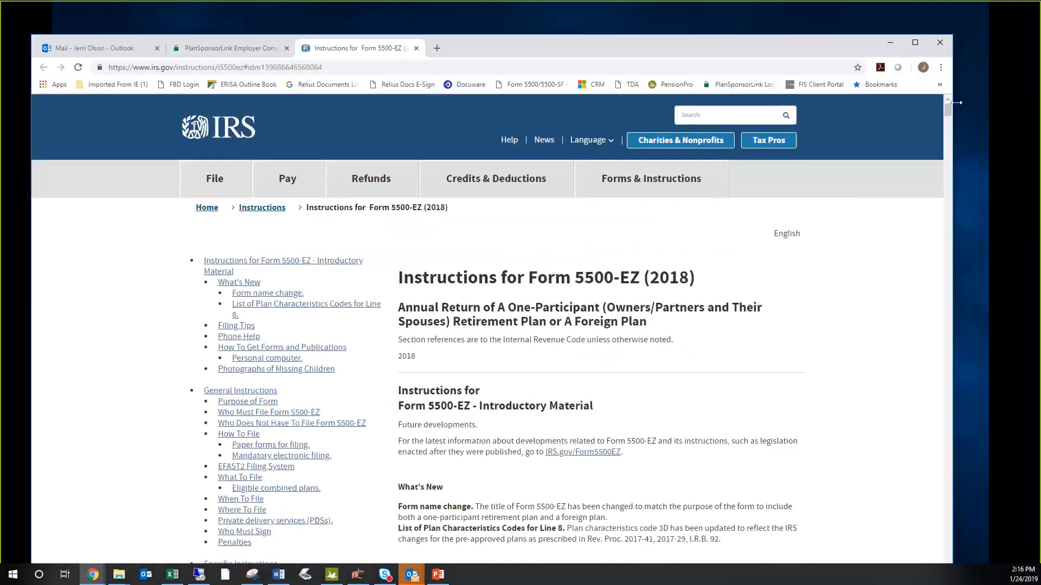
left_click_drag(945, 113, 955, 287)
left_click_drag(957, 305, 962, 329)
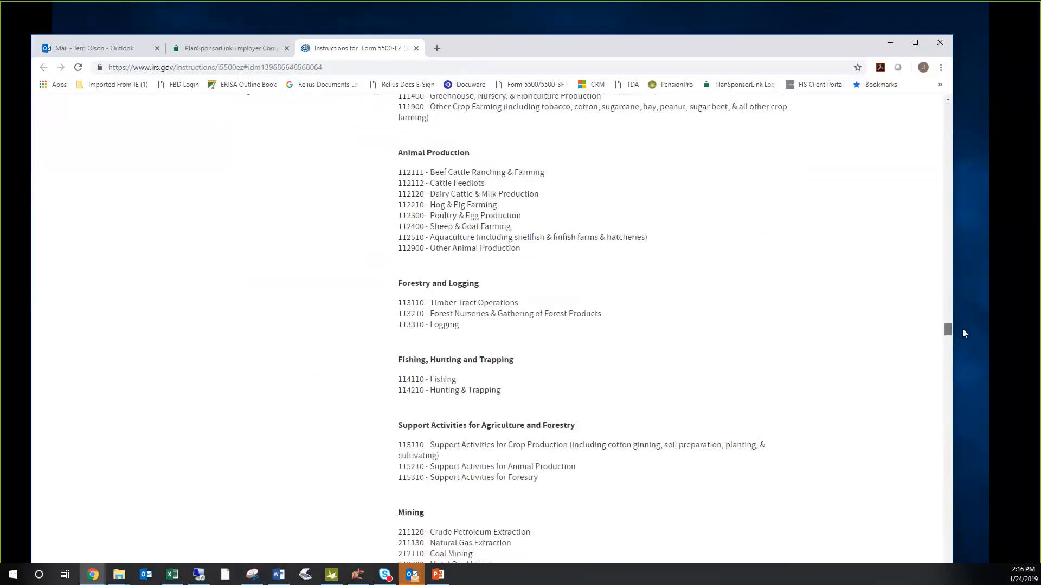
scroll(820, 286, "up", 5)
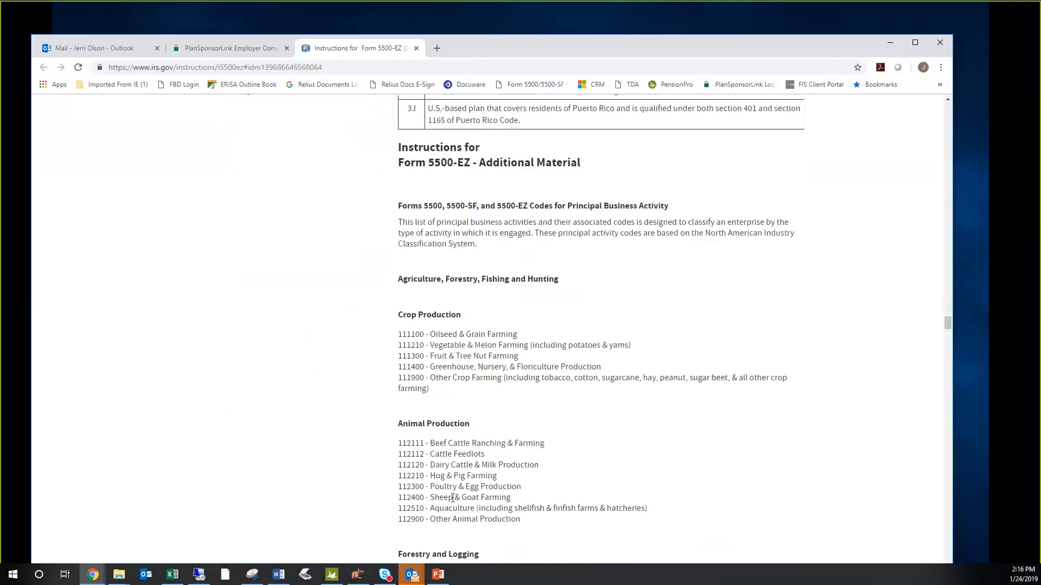
scroll(538, 444, "down", 13)
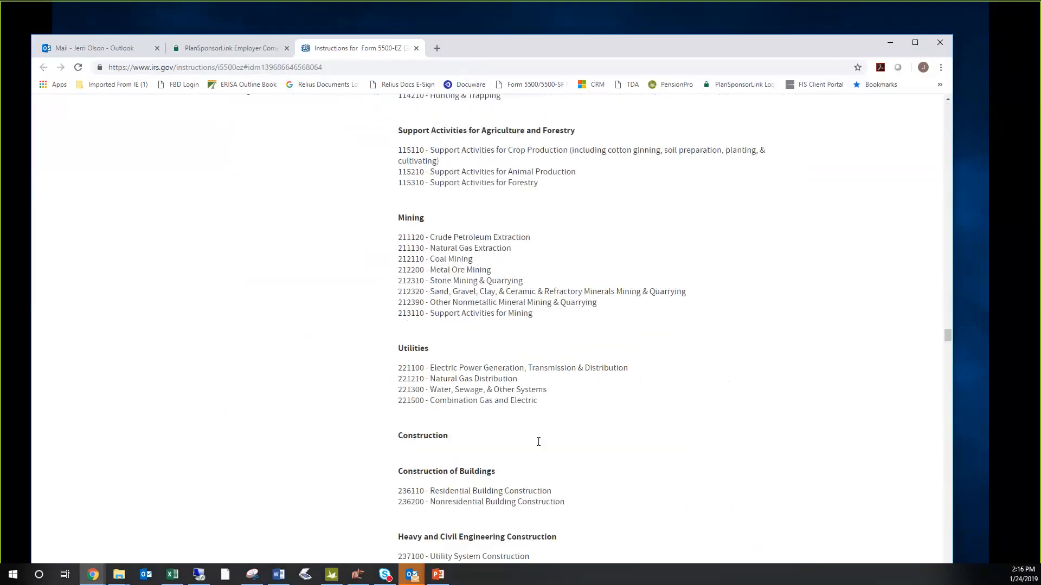
scroll(539, 442, "down", 1)
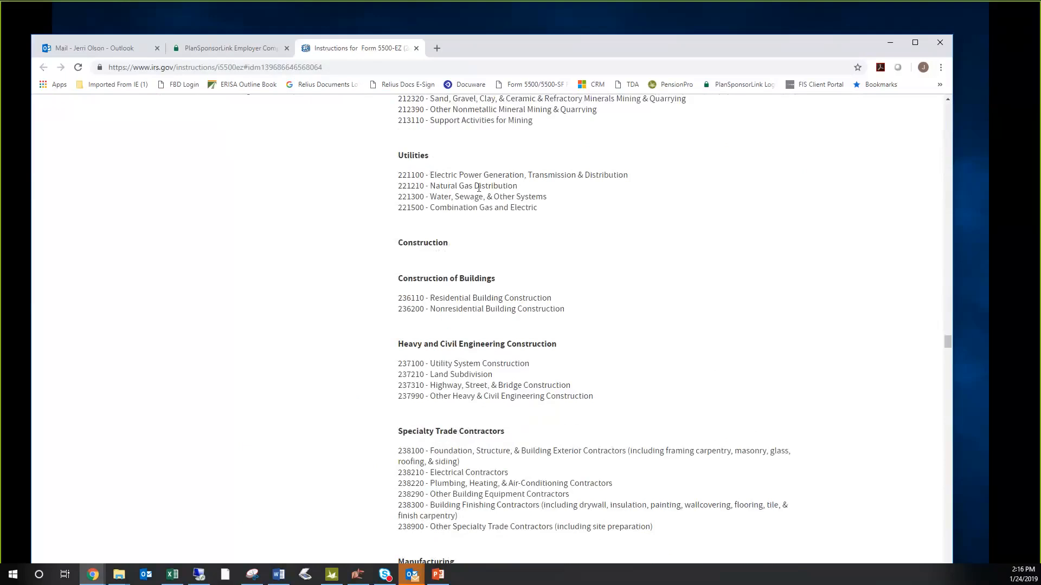
left_click_drag(426, 186, 399, 185)
left_click(235, 53)
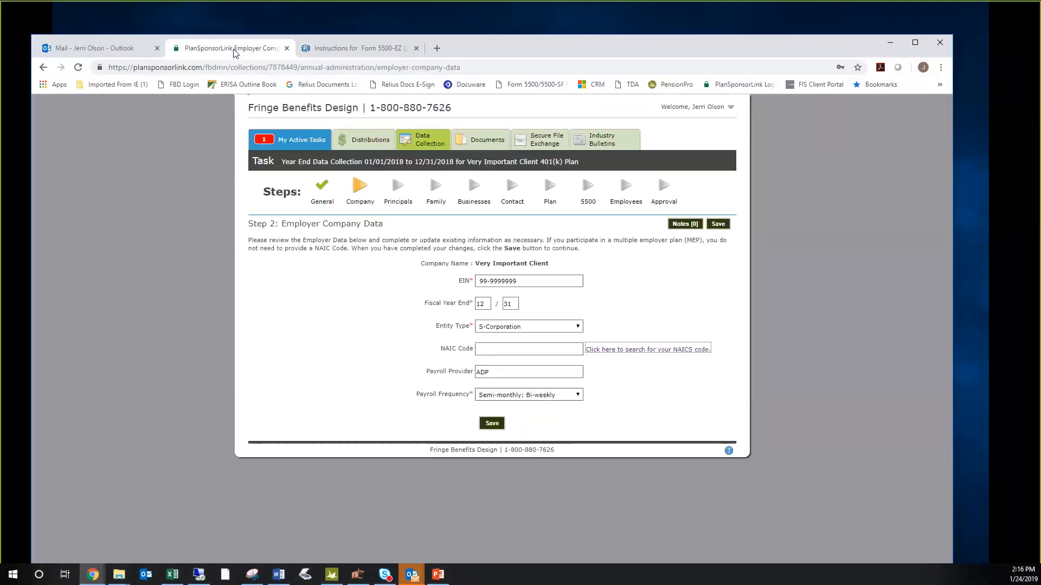
left_click(513, 351)
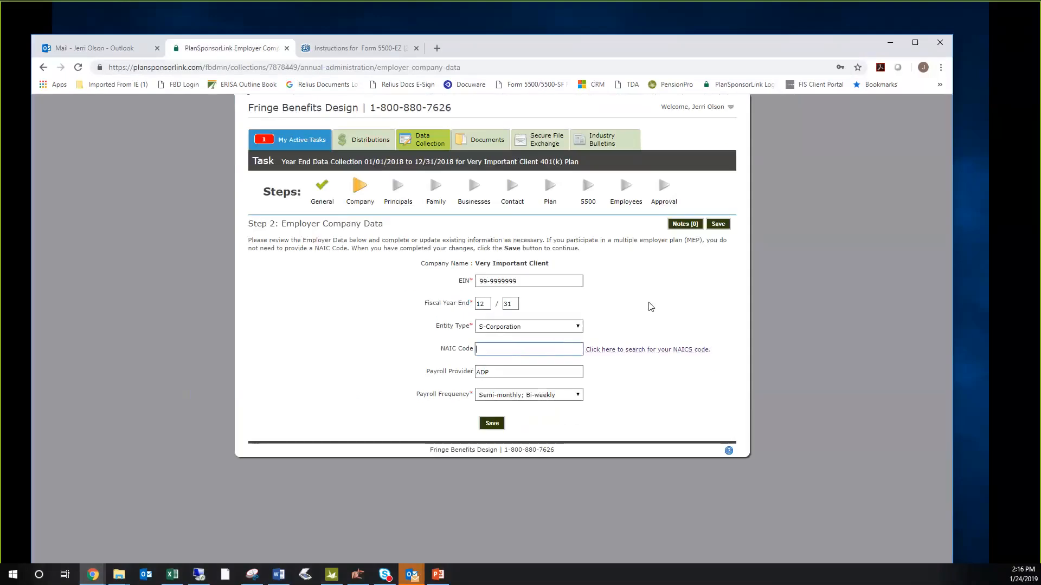
- Review the payroll provider and payroll frequency options, keep the existing entries, and save the employer company data
left_click(501, 372)
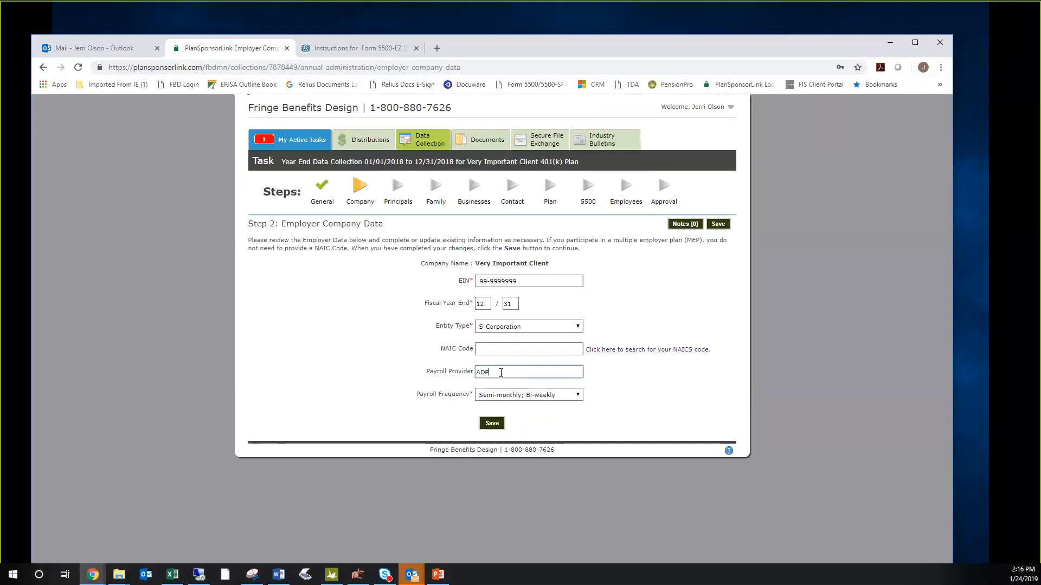
left_click_drag(501, 373, 467, 374)
left_click(578, 395)
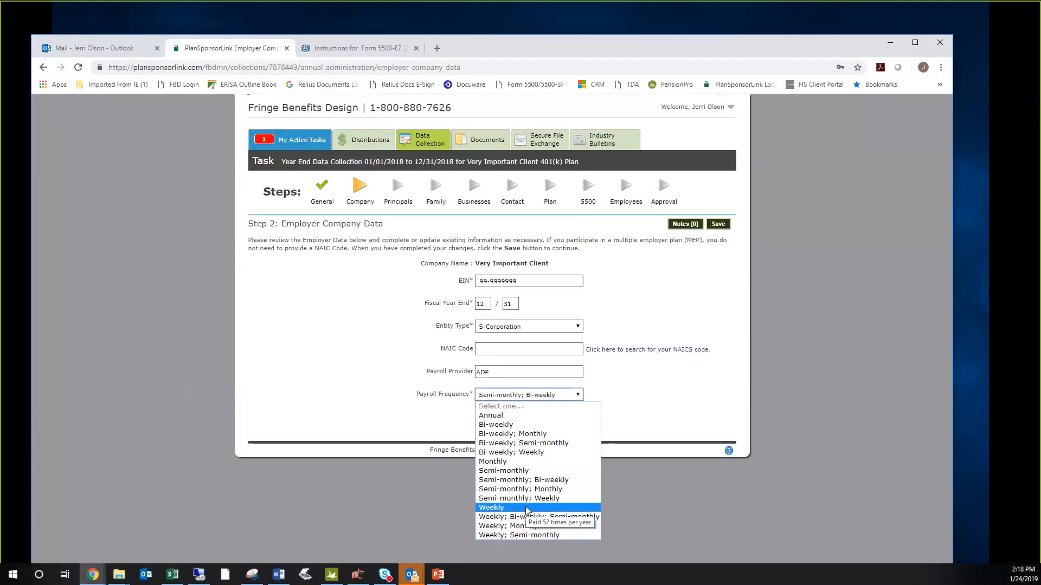
left_click(632, 393)
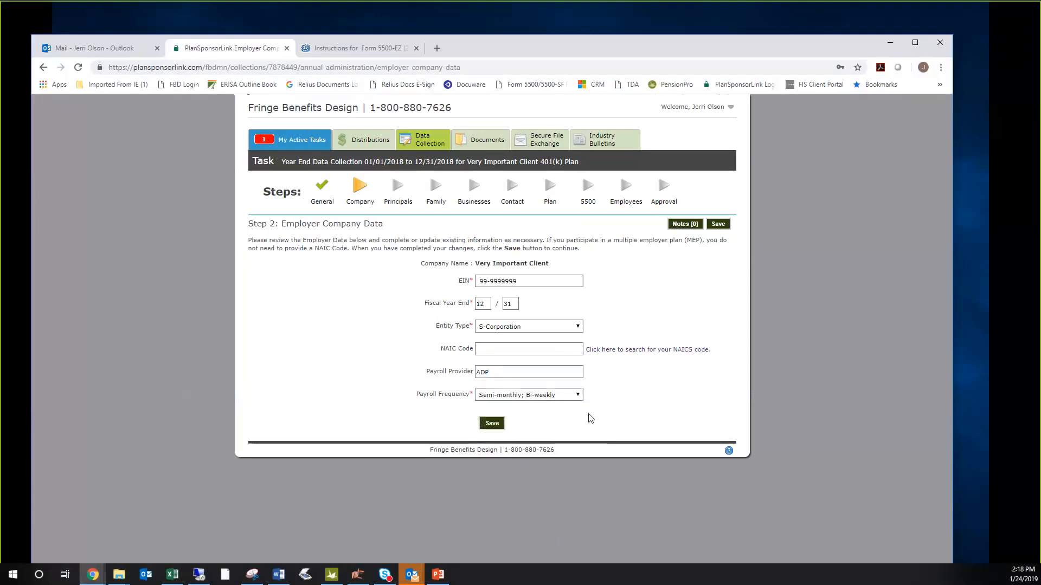
left_click(492, 423)
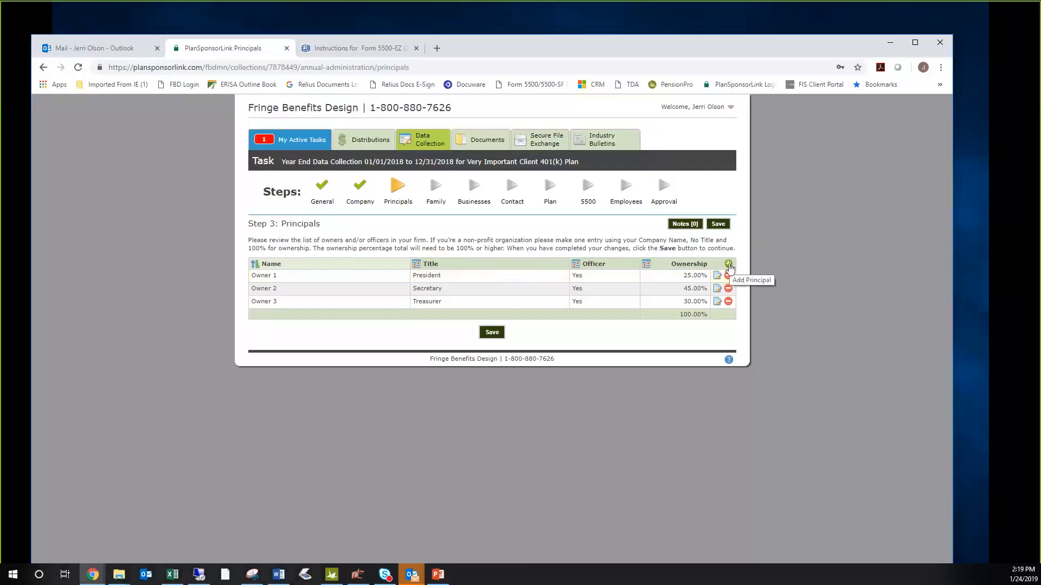
left_click(729, 265)
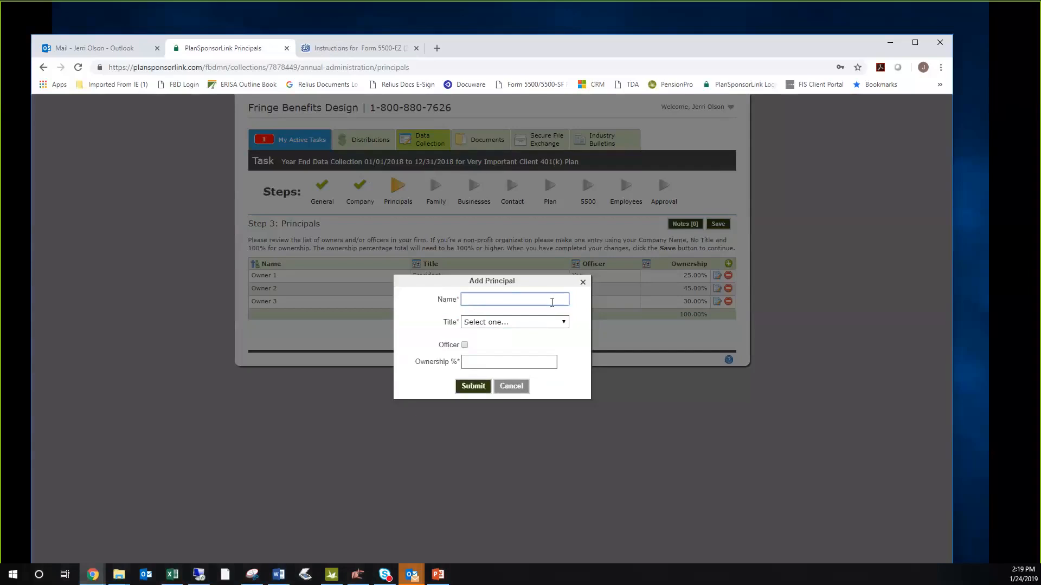
type("ABC Company")
left_click(553, 324)
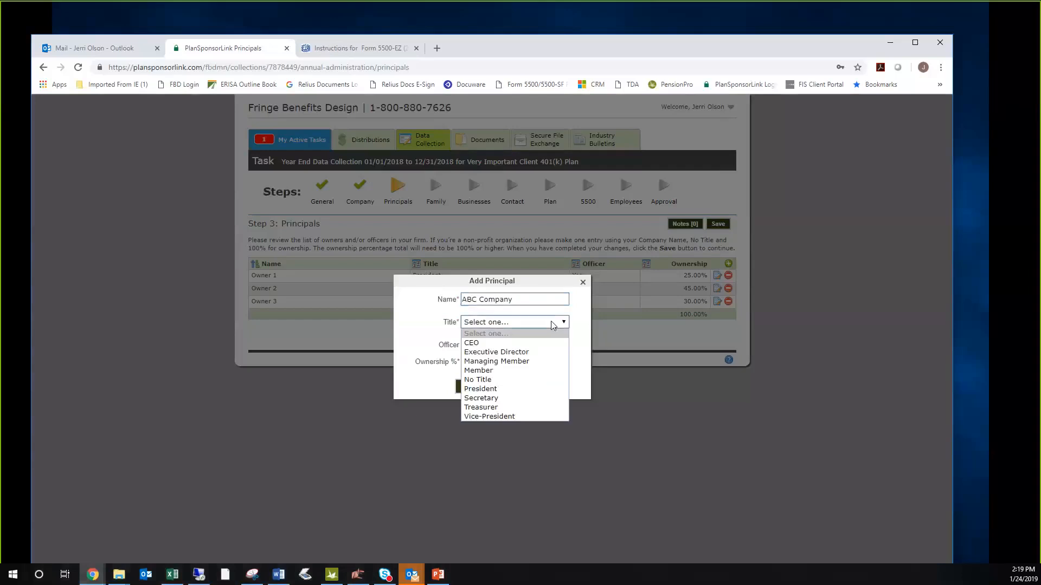
left_click(519, 381)
left_click(485, 361)
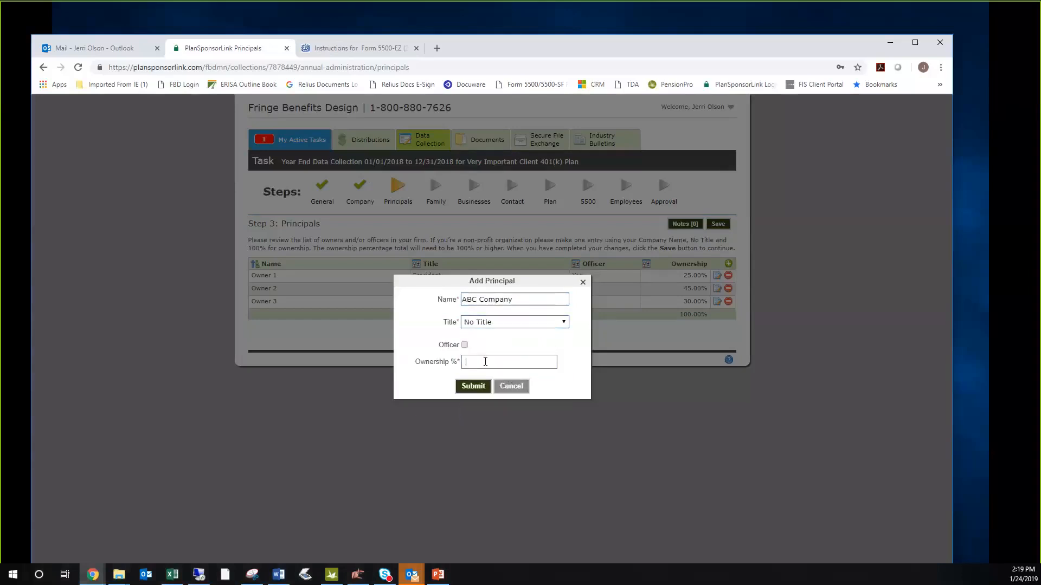
type("100")
left_click(522, 390)
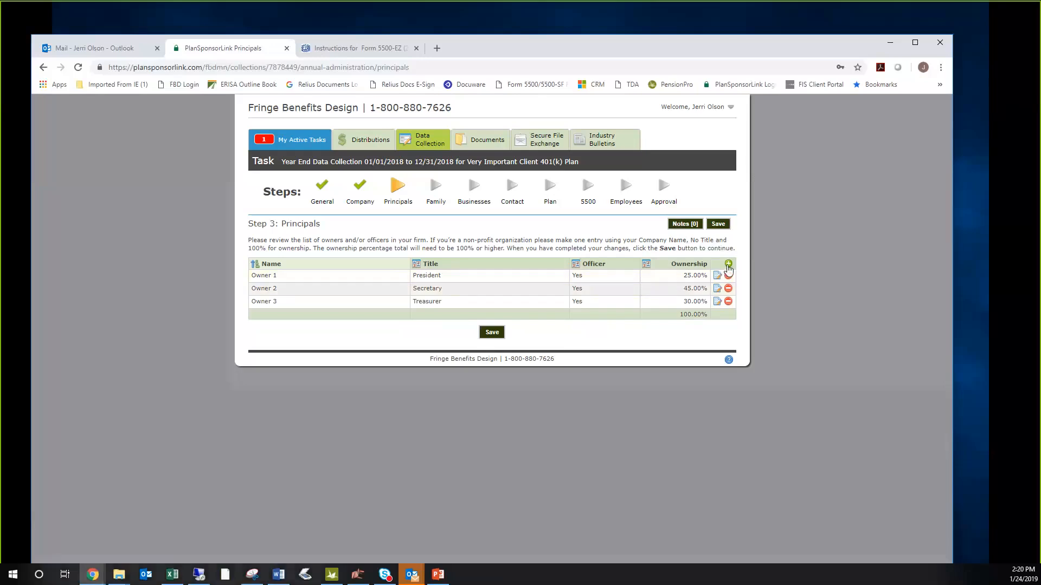
left_click(728, 265)
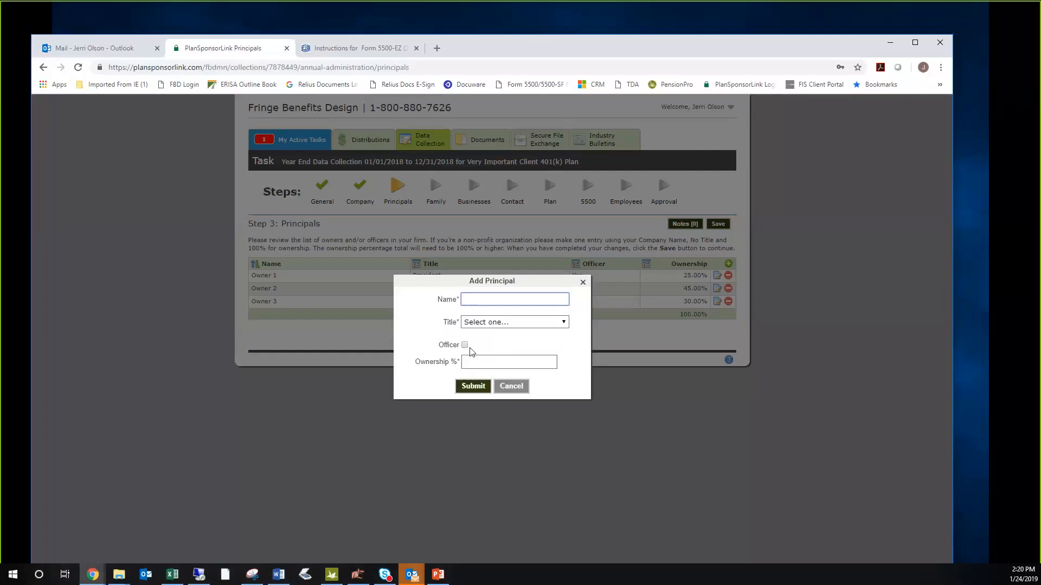
left_click(511, 386)
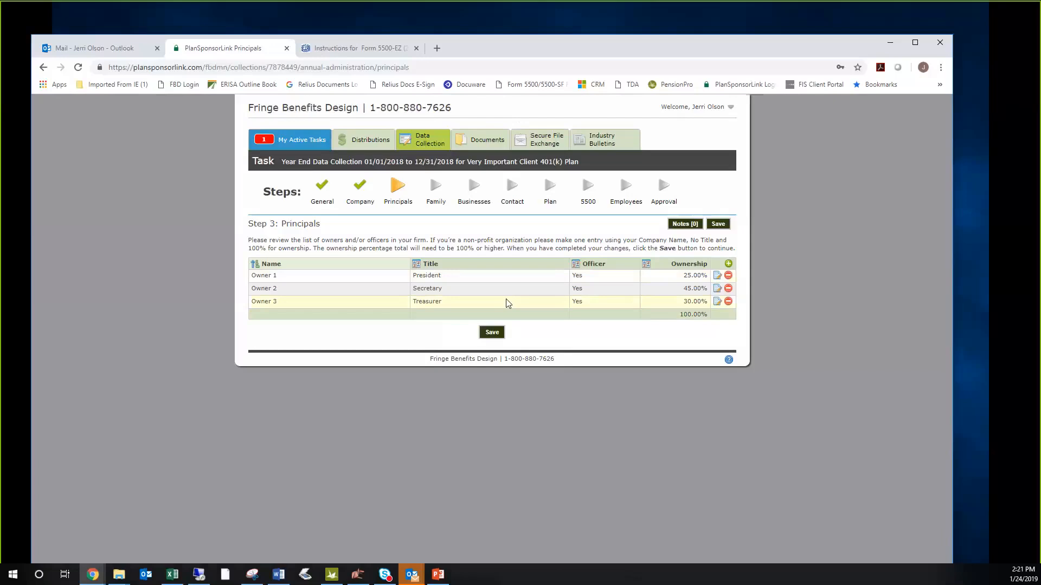
- Set Owner 1's ownership to 0% and submit the change
left_click(718, 279)
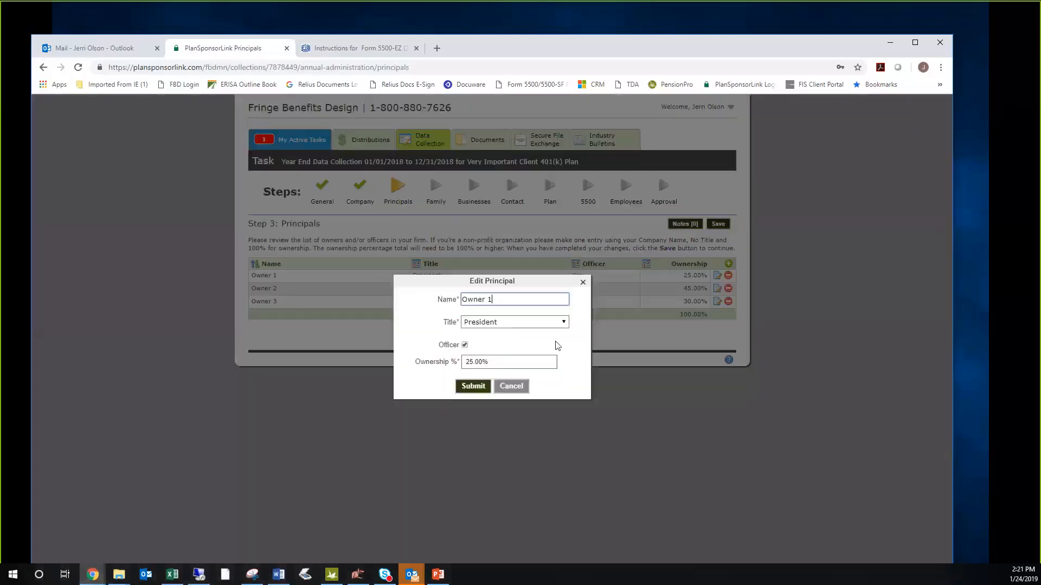
left_click(467, 360)
double_click(467, 360)
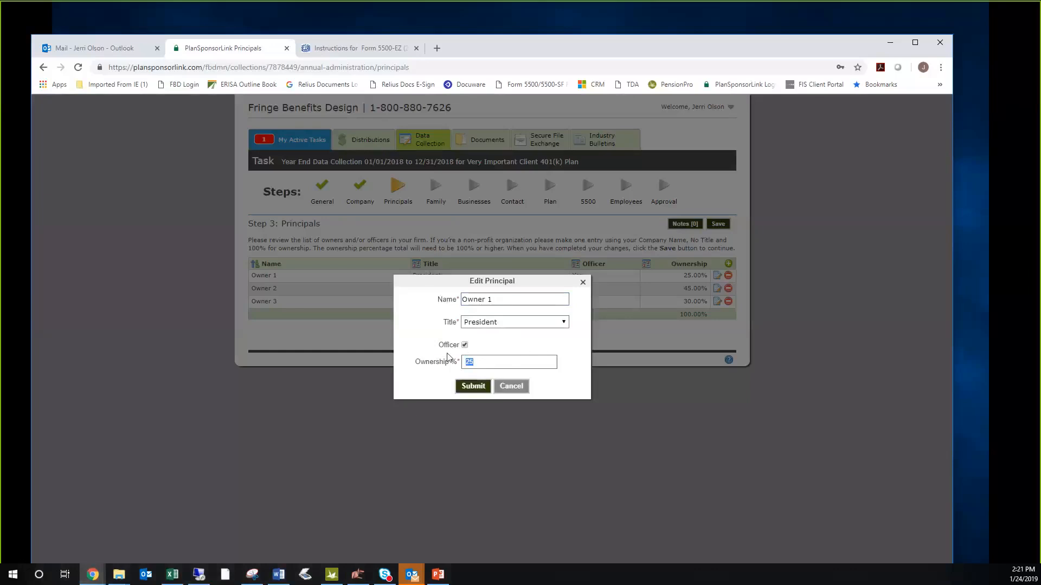
type("0")
left_click(473, 386)
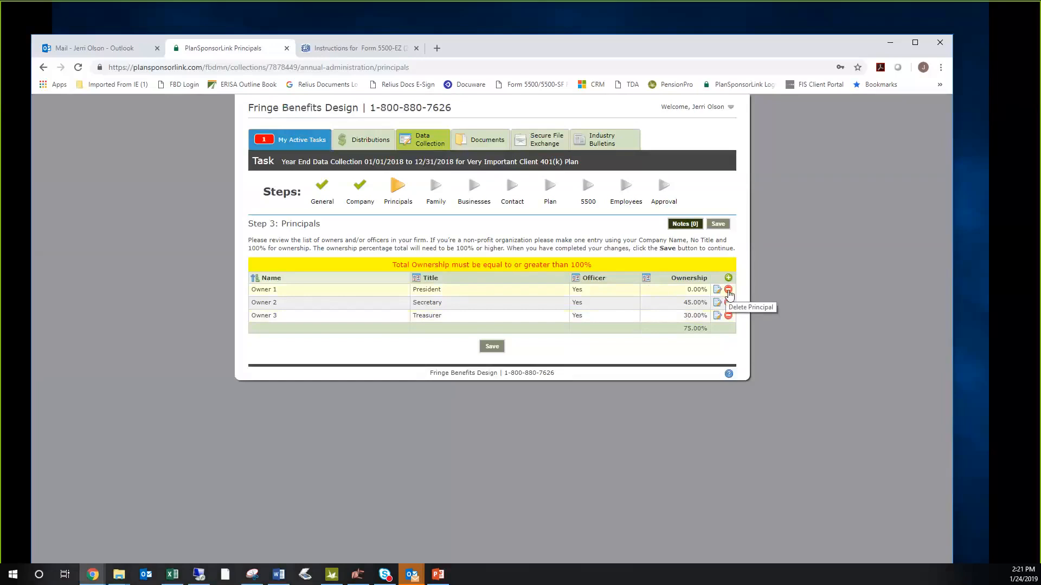
- Delete Owner 1 from the list of principals and confirm the deletion
left_click(728, 291)
left_click(479, 350)
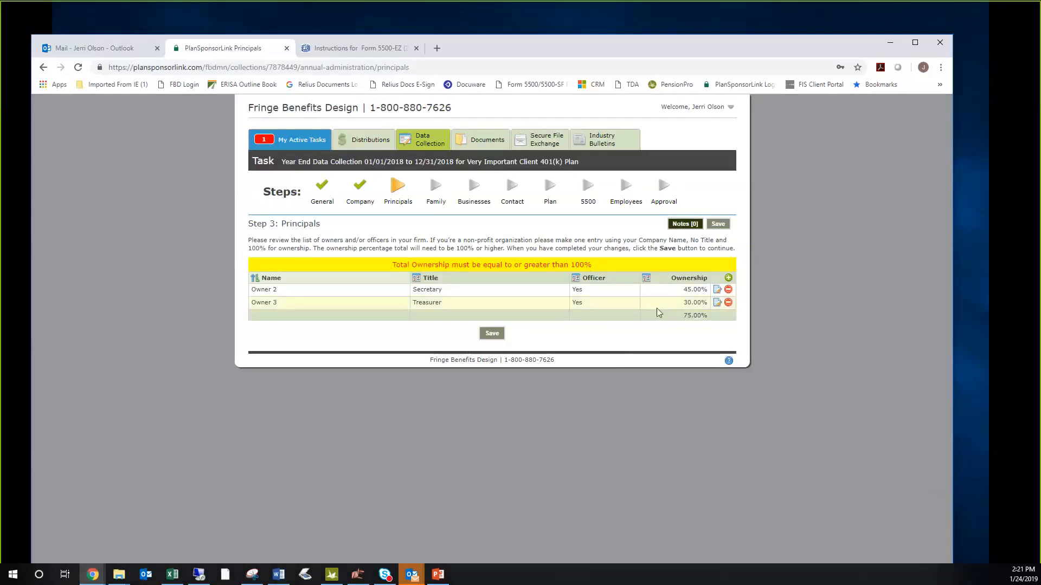
- Add the principal "New Owner" as CEO and officer with 25% ownership, and save the Principals step
left_click(729, 278)
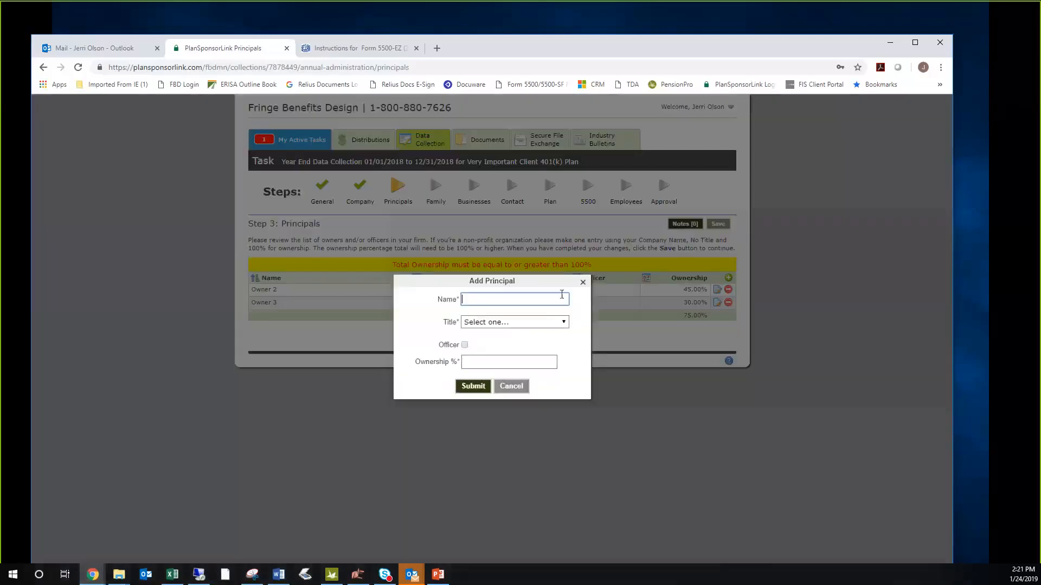
type("New Owner")
left_click(528, 323)
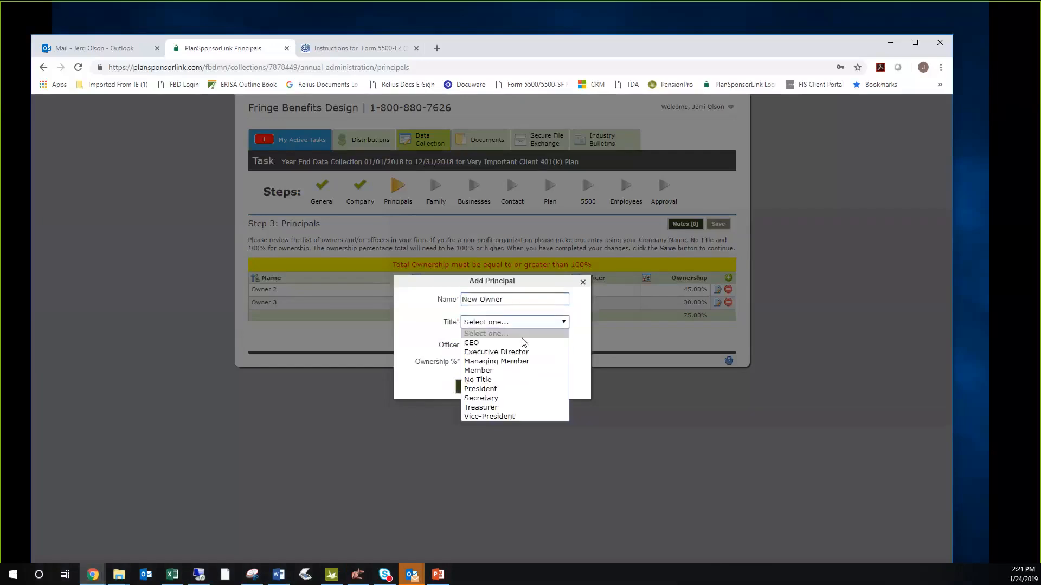
left_click(516, 344)
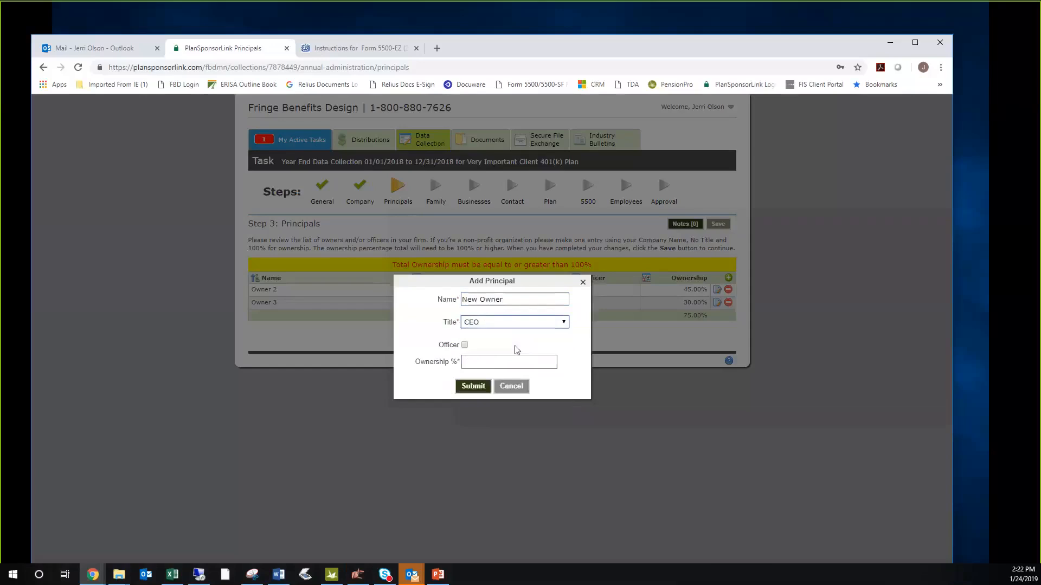
left_click(464, 345)
type("25")
left_click(477, 384)
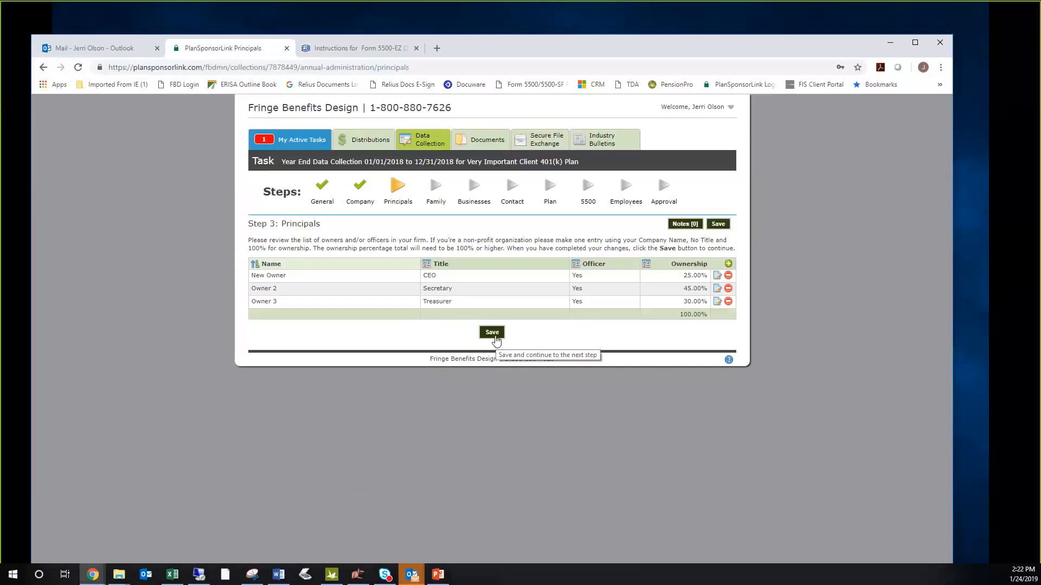
left_click(492, 333)
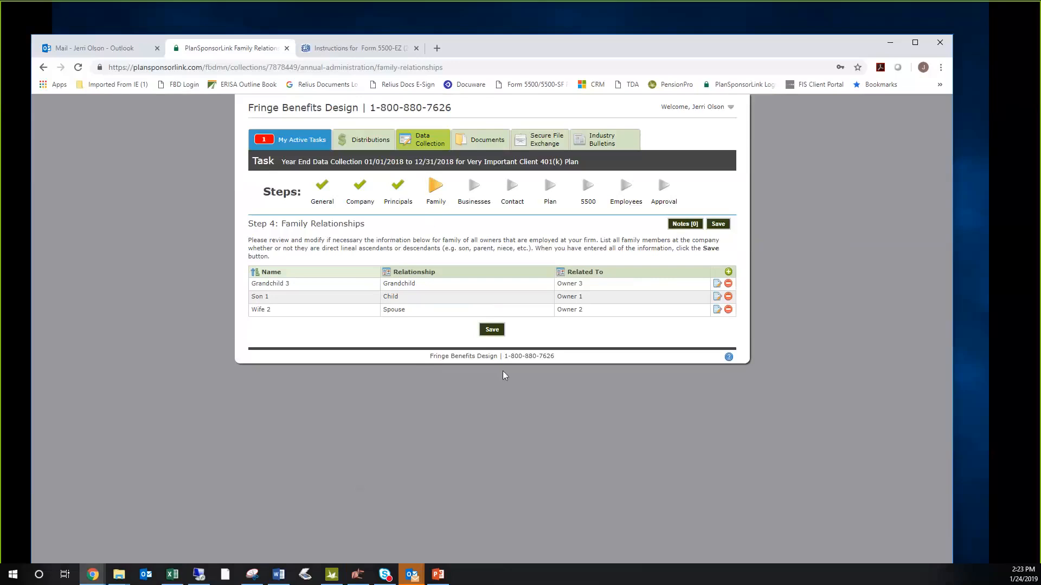
- Add a family member by full name with relationship No Relation, related to New Owner, and save the family relationships
left_click(728, 272)
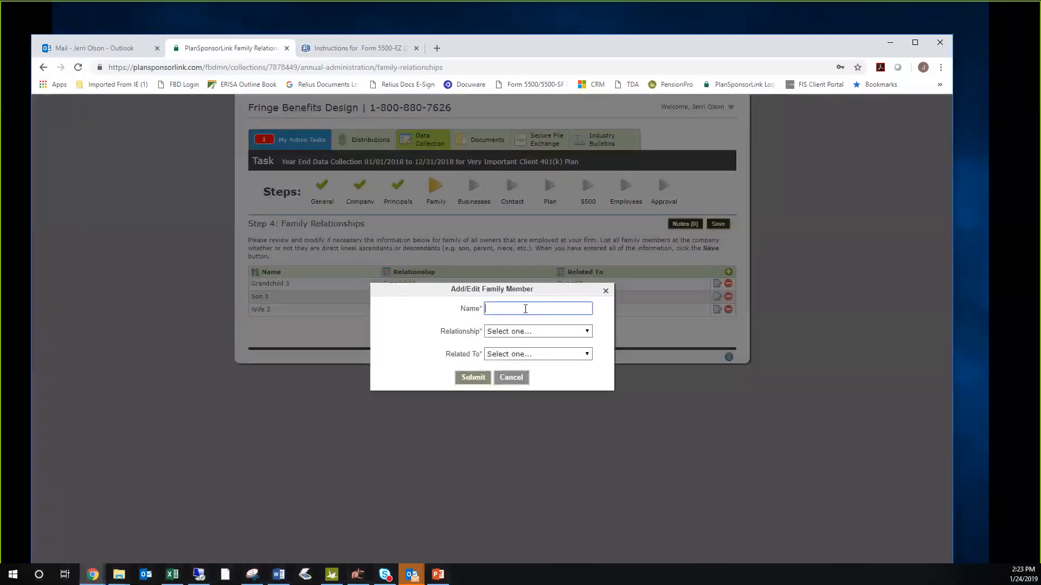
left_click(534, 331)
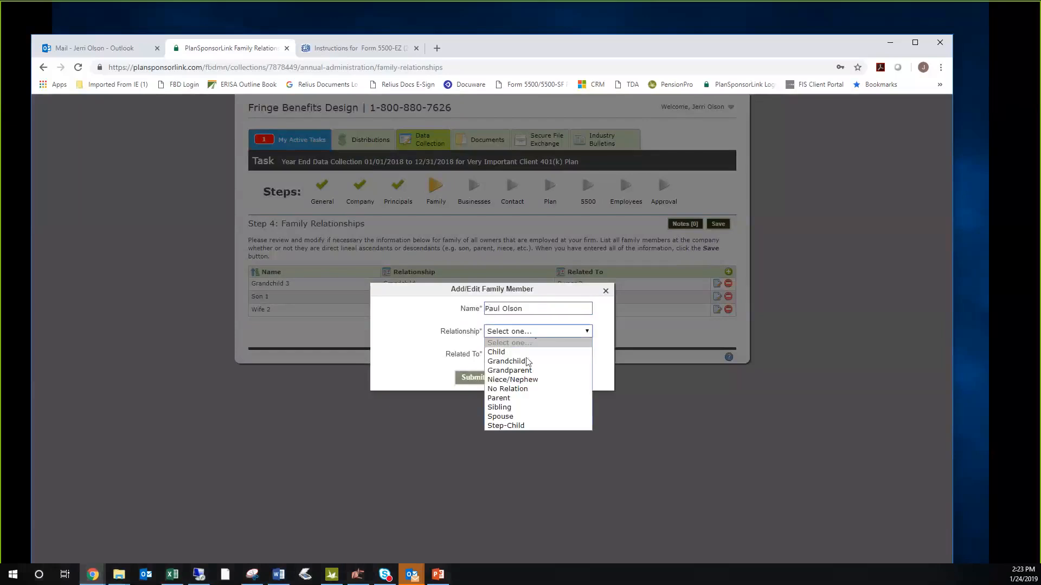
left_click(523, 389)
left_click(542, 355)
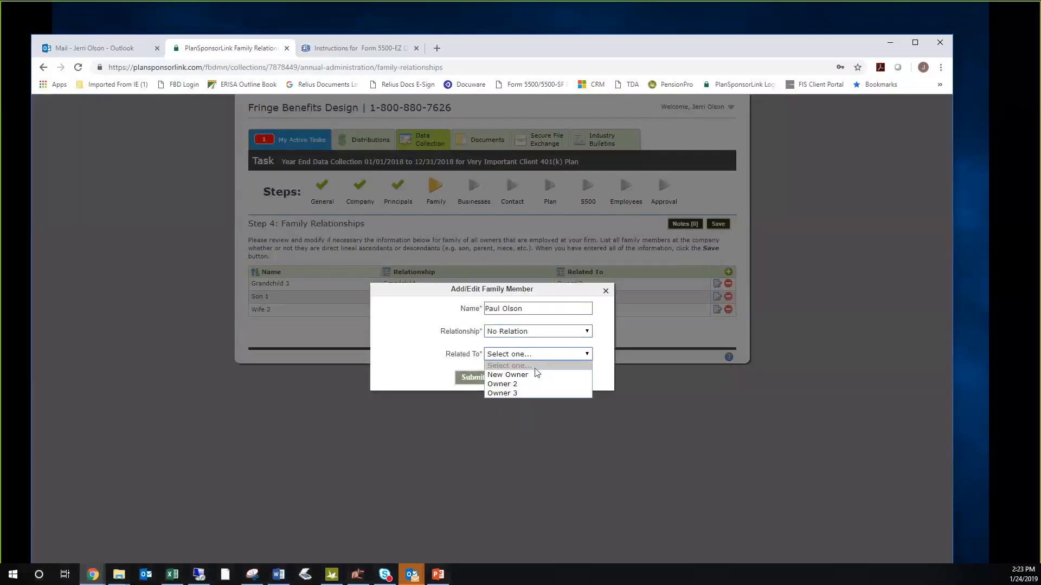
left_click(529, 365)
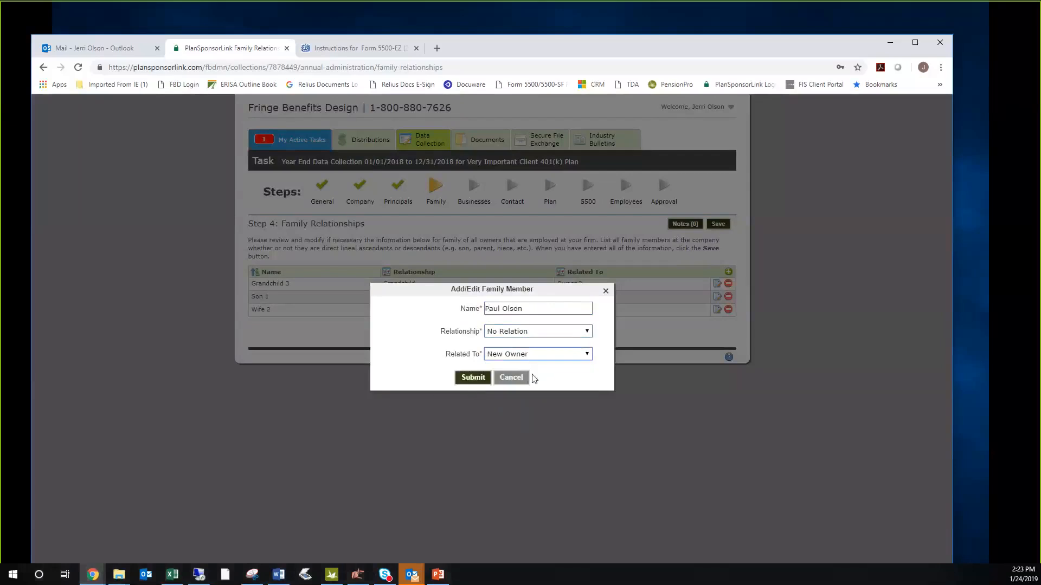
left_click(471, 379)
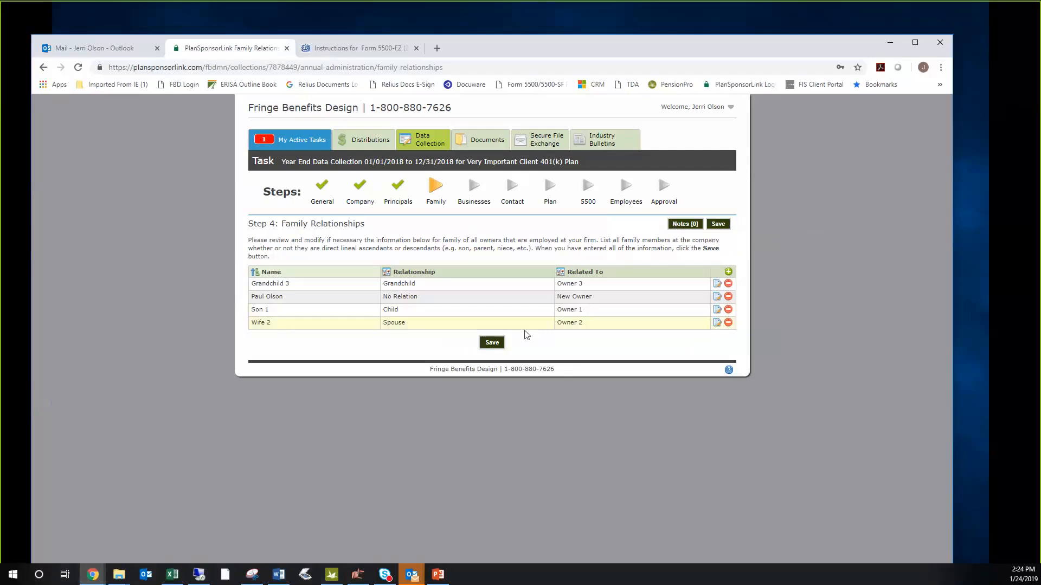
left_click(499, 343)
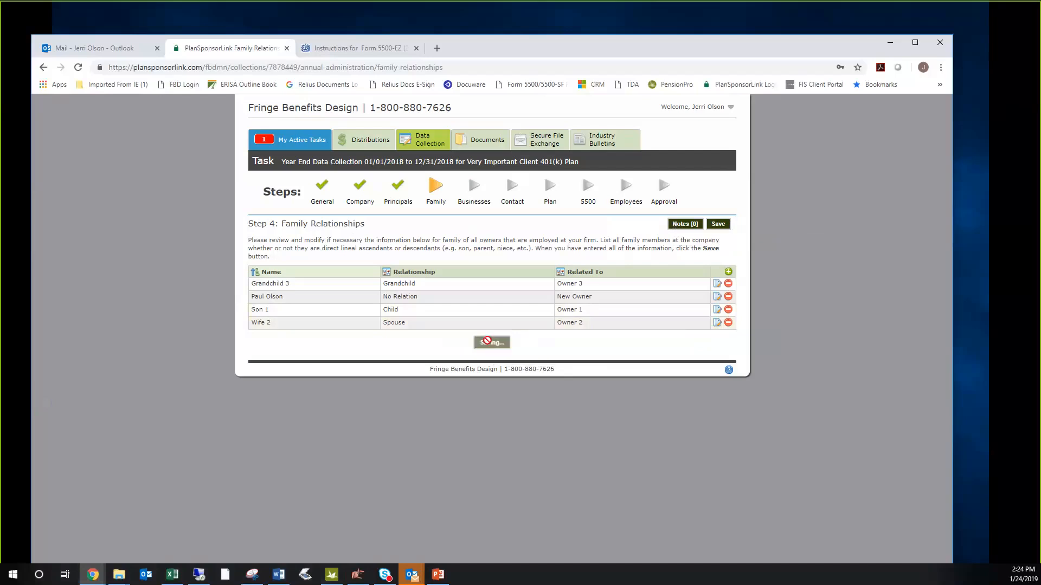
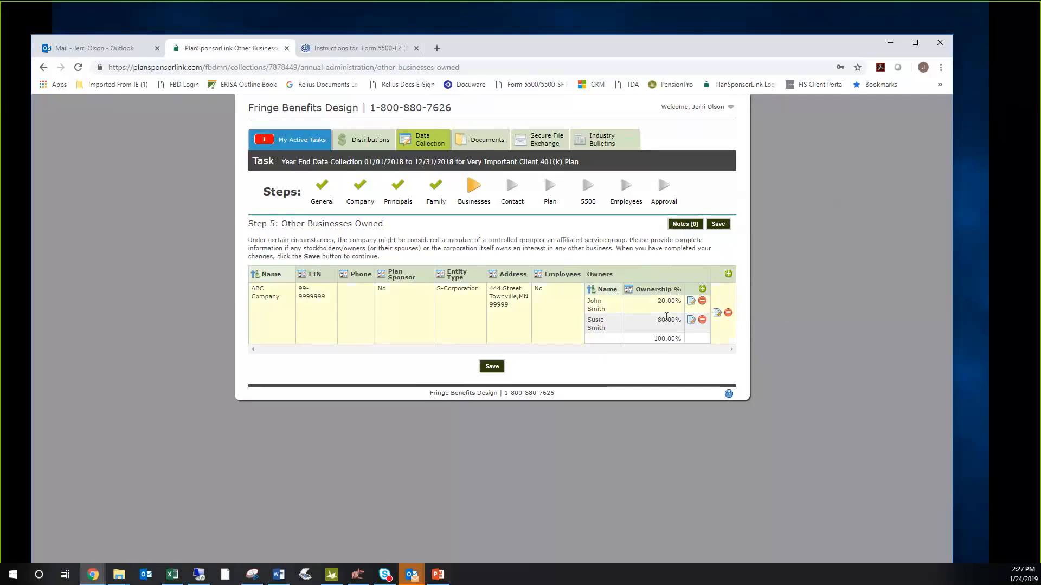
- Save the Other Businesses Owned step, then revisit and save Principals and save Contacts to reach the Annual Employer Questionnaire
left_click(493, 368)
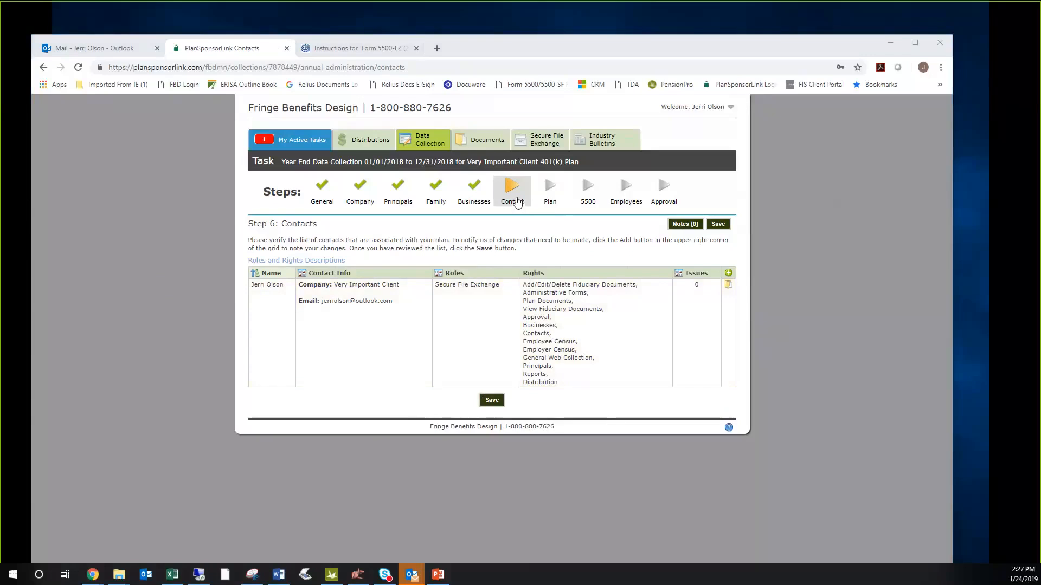
left_click(398, 199)
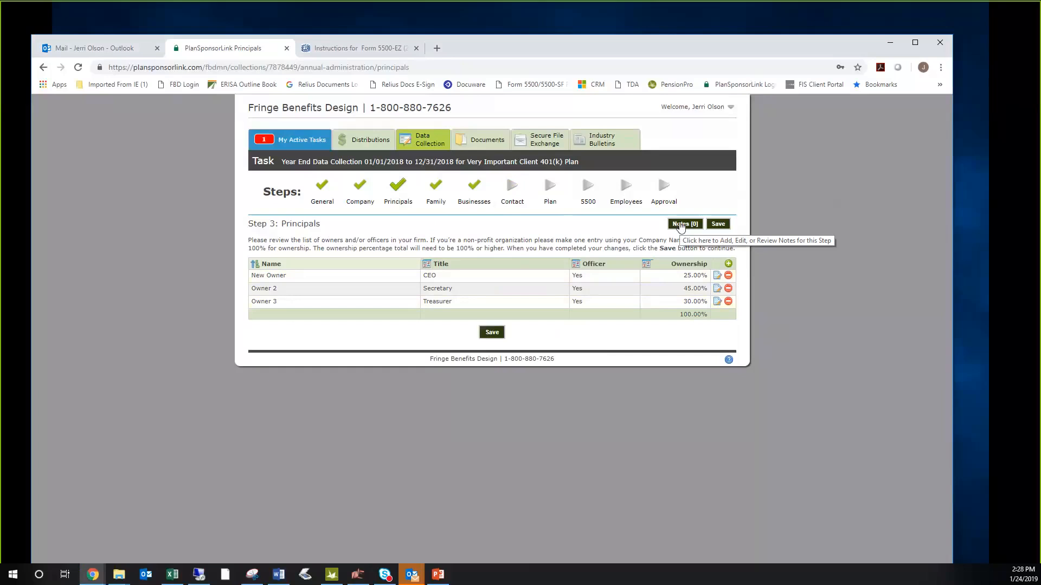
left_click(495, 333)
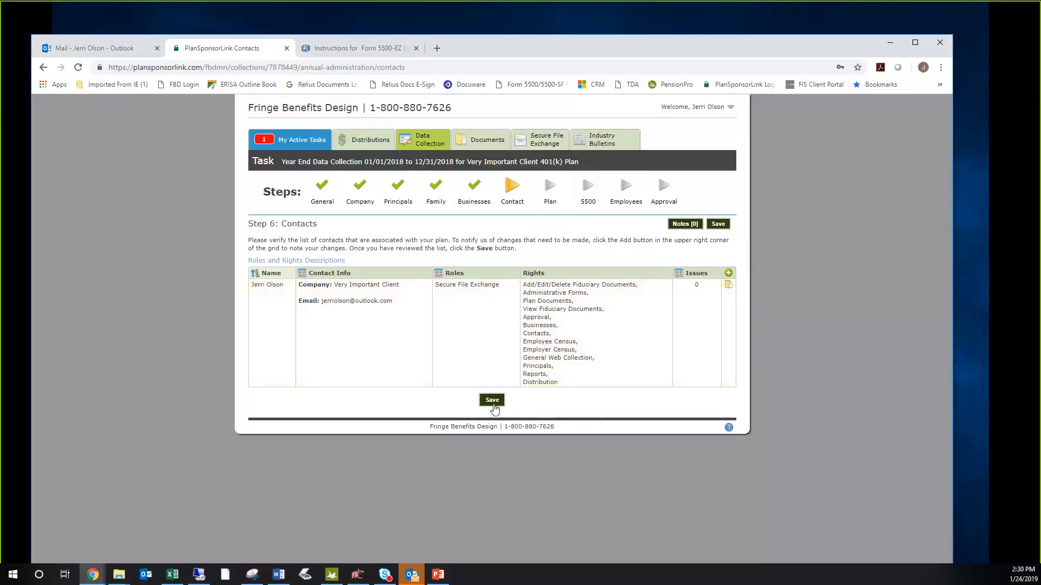
left_click(492, 401)
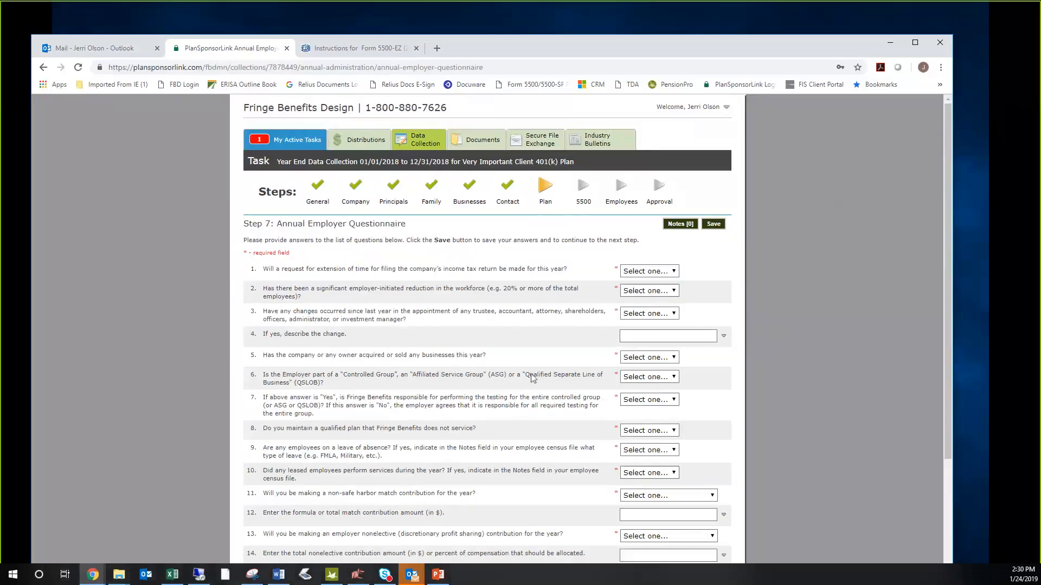
- Answer No to the questions on tax return extension, workforce reduction and appointment changes, leaving the change description blank
scroll(532, 377, "down", 1)
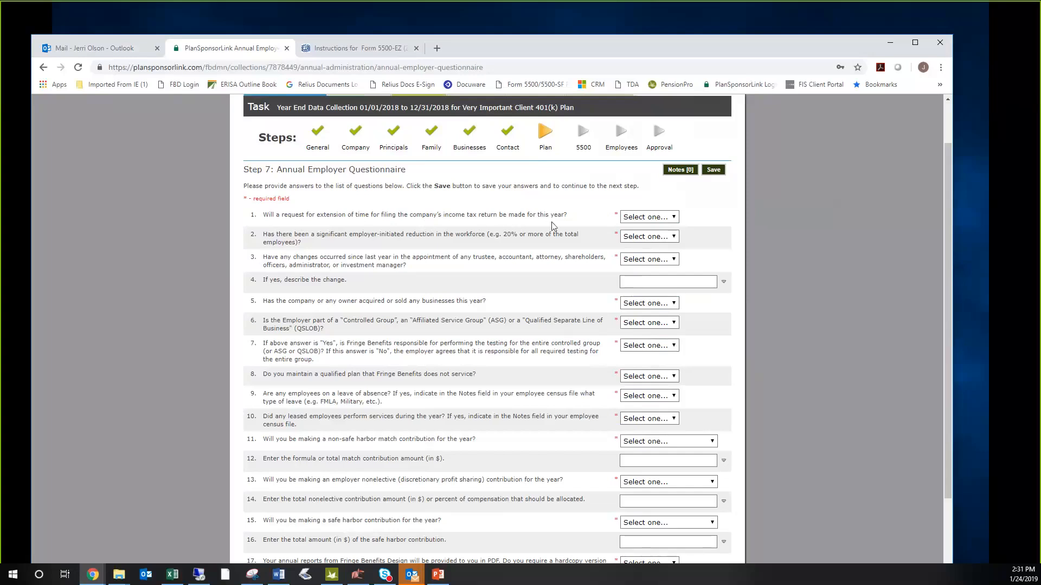
left_click(668, 219)
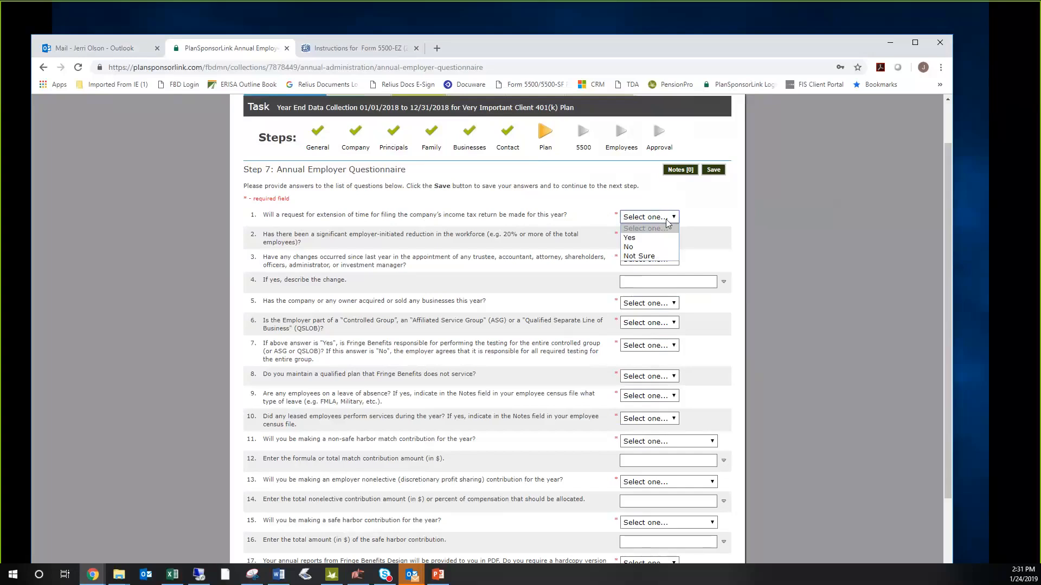
left_click(661, 246)
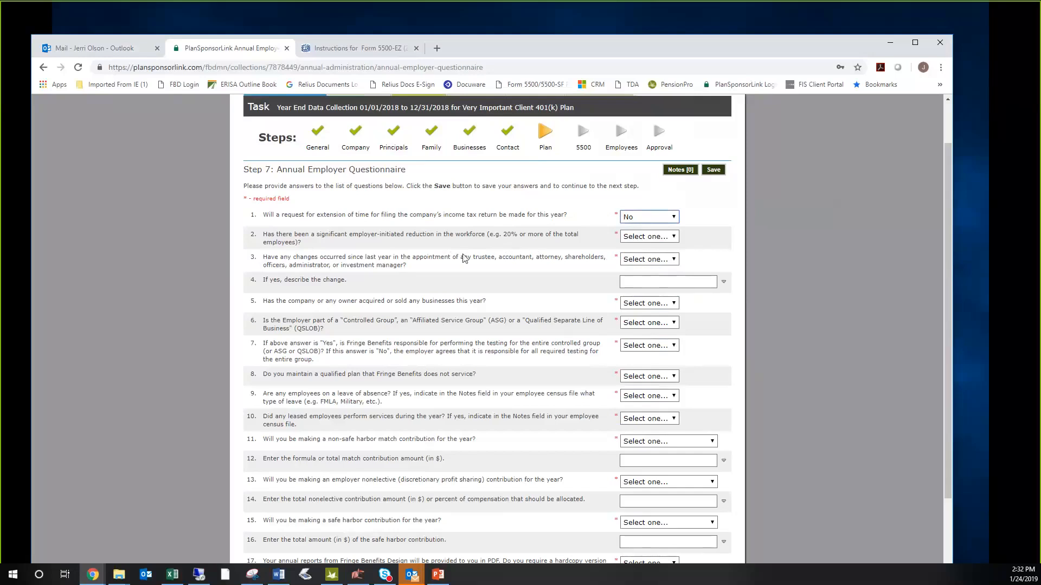
left_click(638, 238)
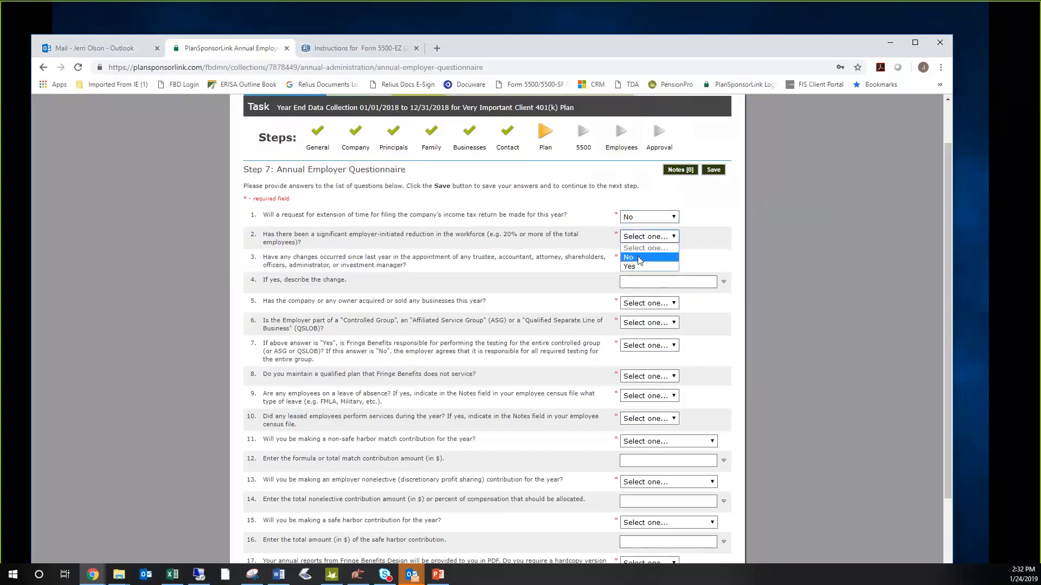
left_click(637, 257)
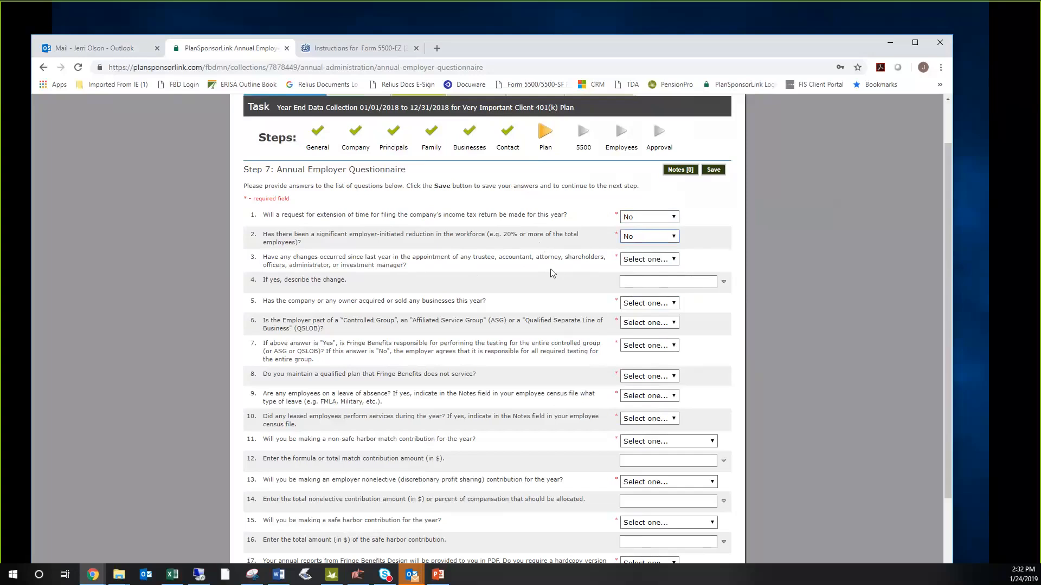
left_click(640, 260)
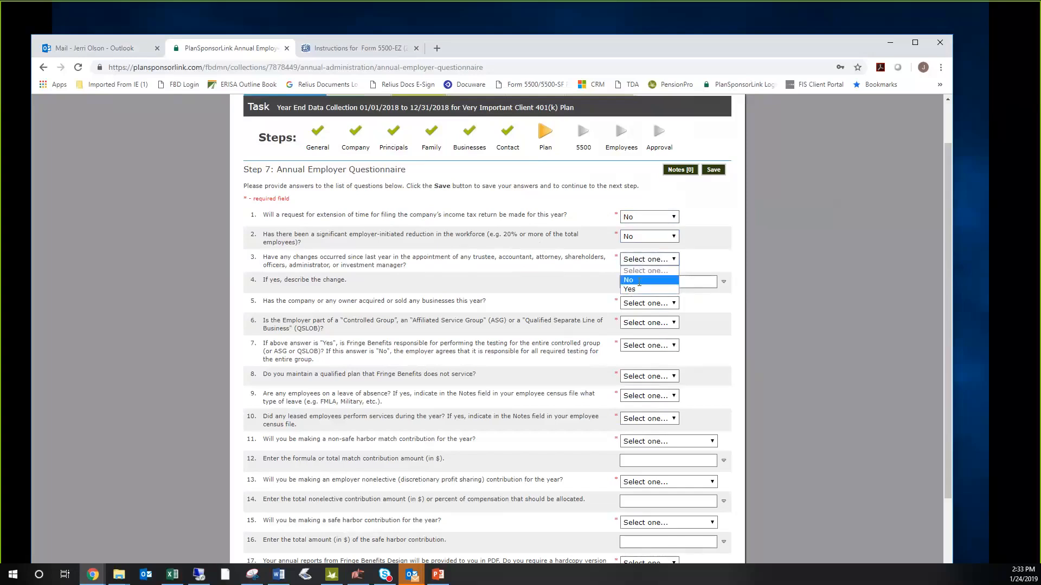
left_click(639, 280)
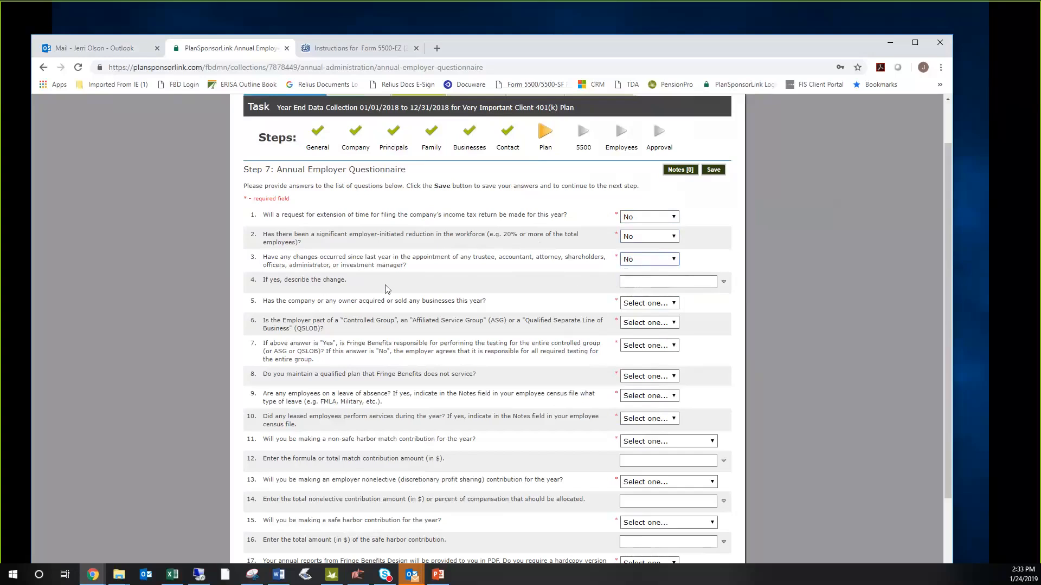
left_click(635, 283)
- Answer No to acquired or sold businesses and to controlled group membership, and N/A to Fringe Benefits' group testing responsibility
left_click(646, 305)
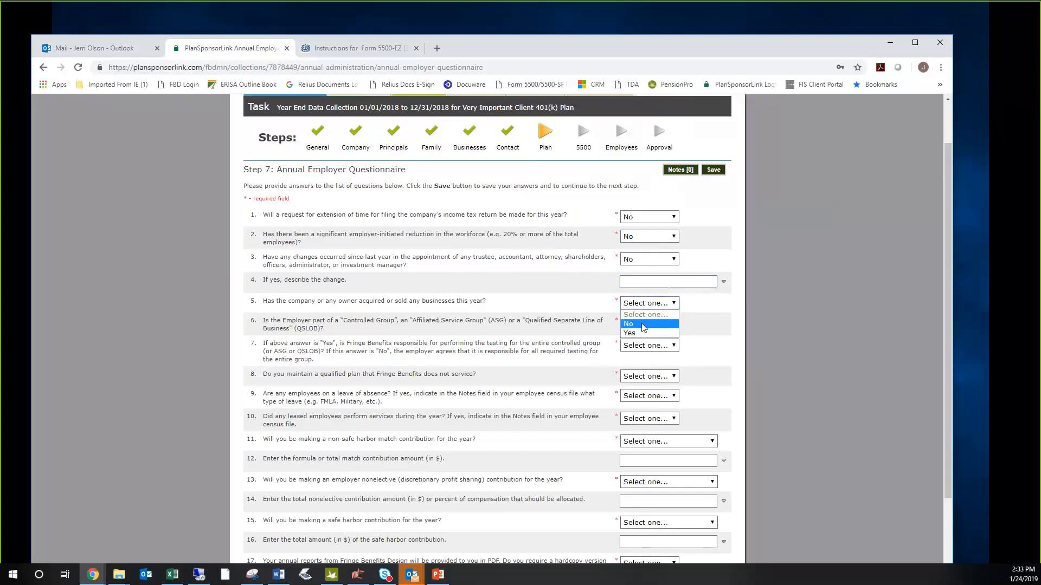
left_click(641, 327)
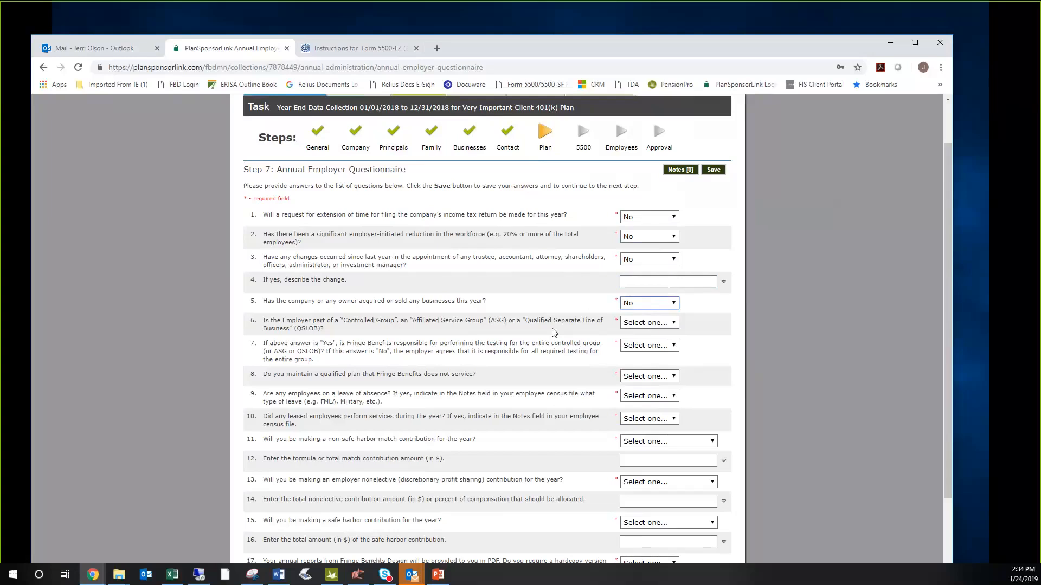
left_click(639, 323)
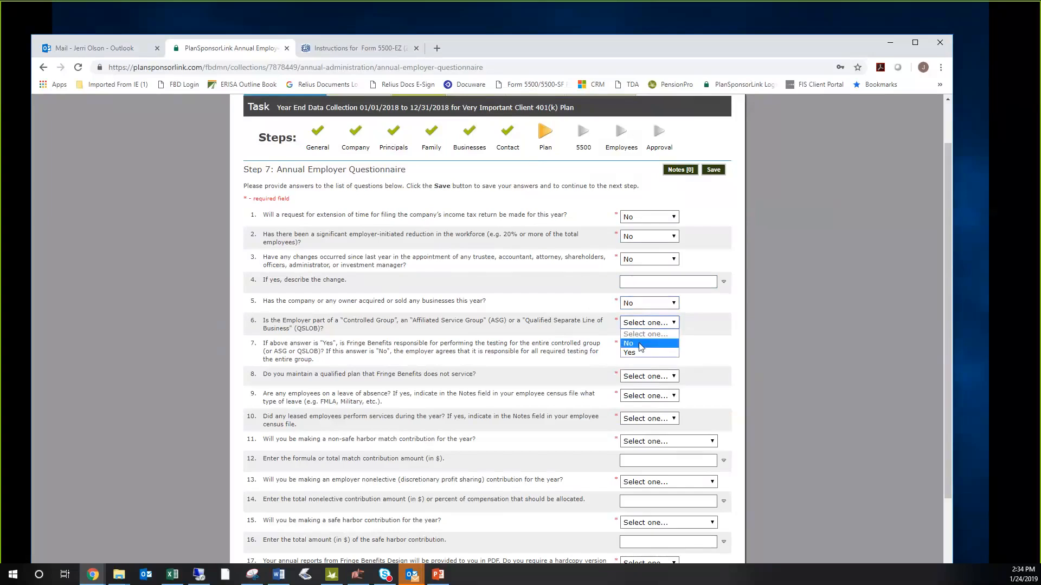
left_click(641, 346)
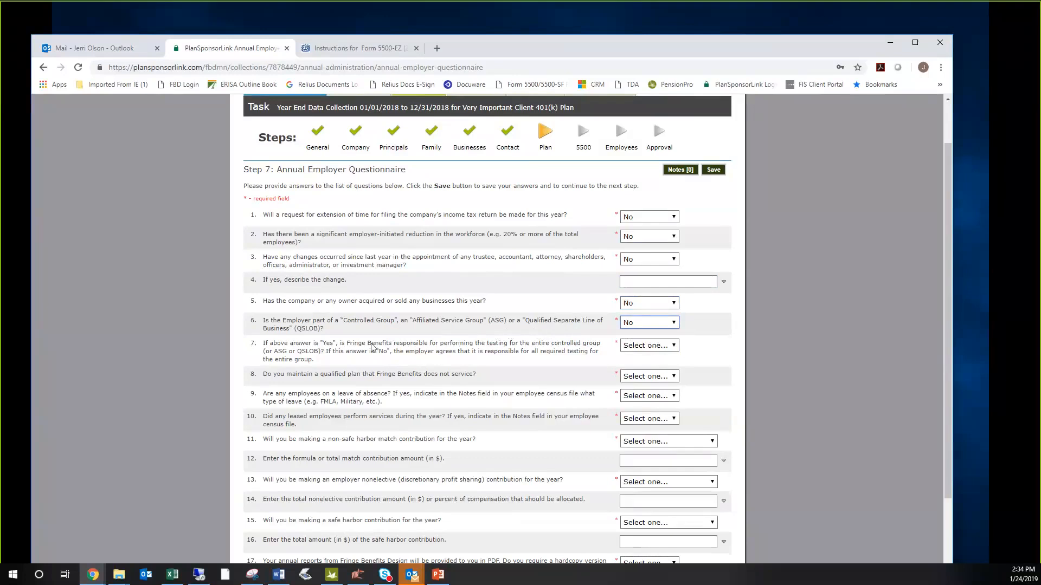
left_click(641, 349)
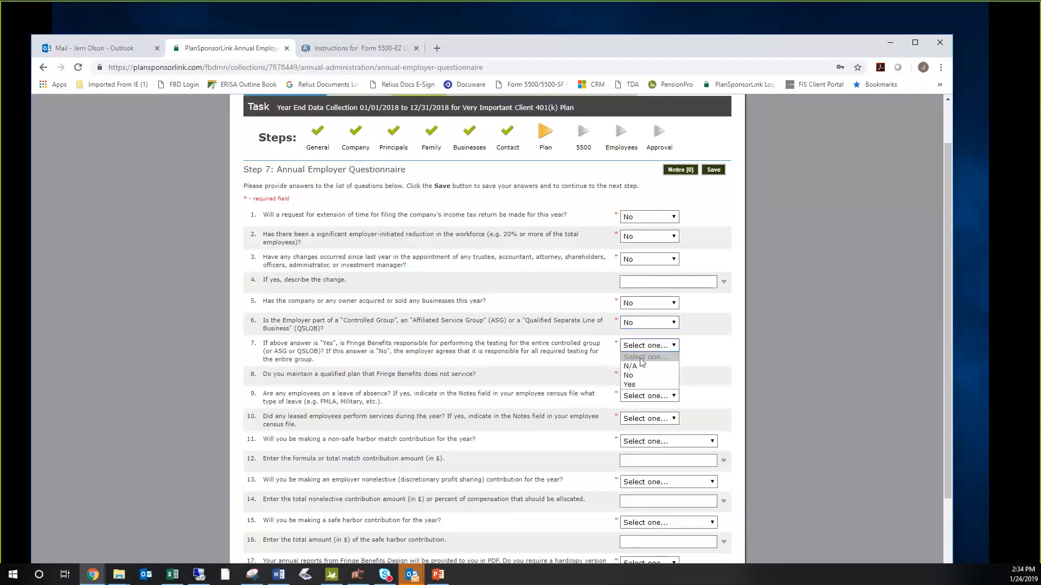
left_click(639, 366)
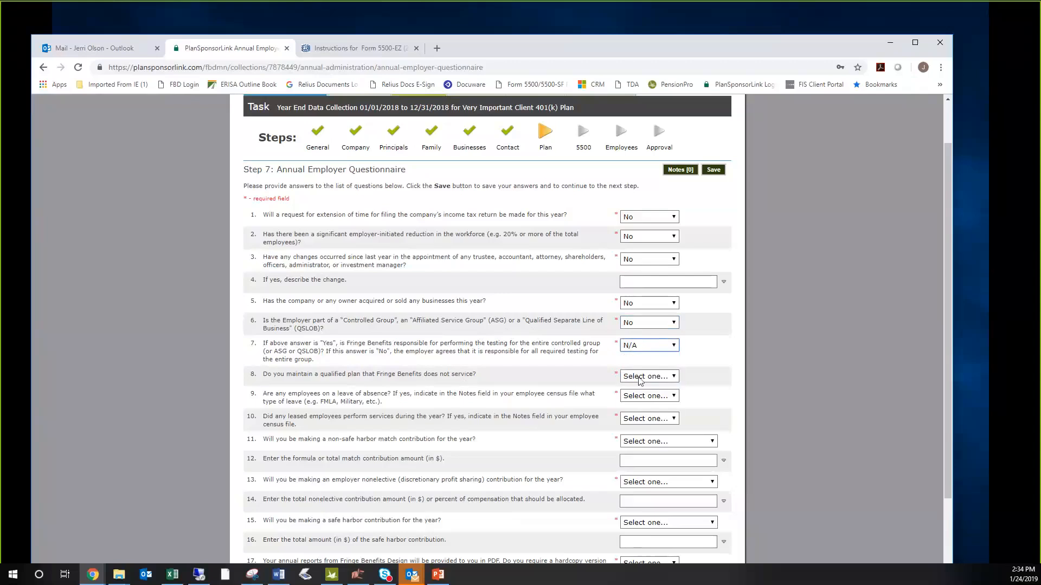
- Answer No to the questions on other qualified plans, employees on leave of absence and leased employees
left_click(639, 378)
left_click(643, 400)
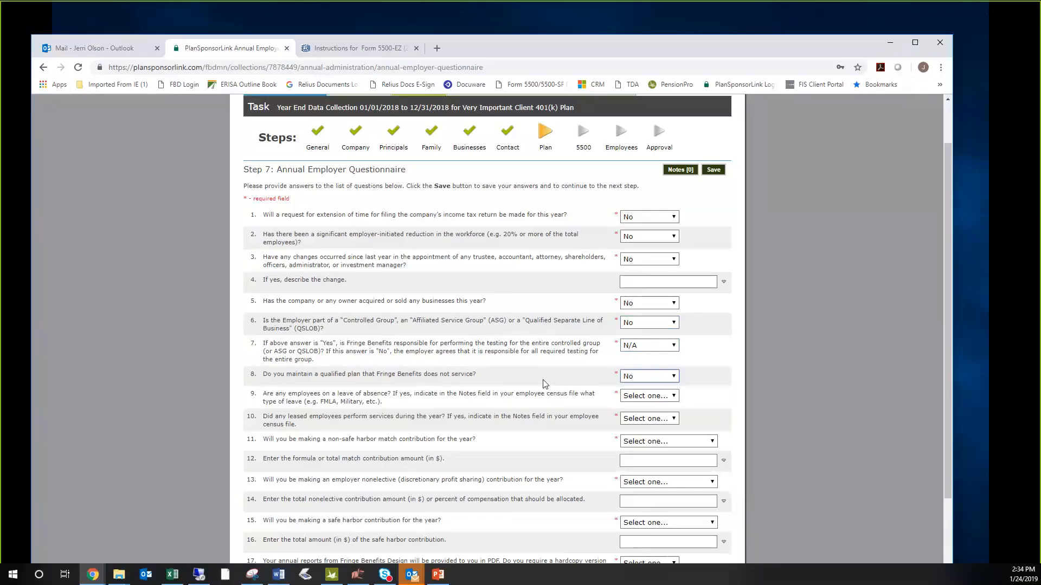
left_click(526, 384)
scroll(525, 383, "down", 2)
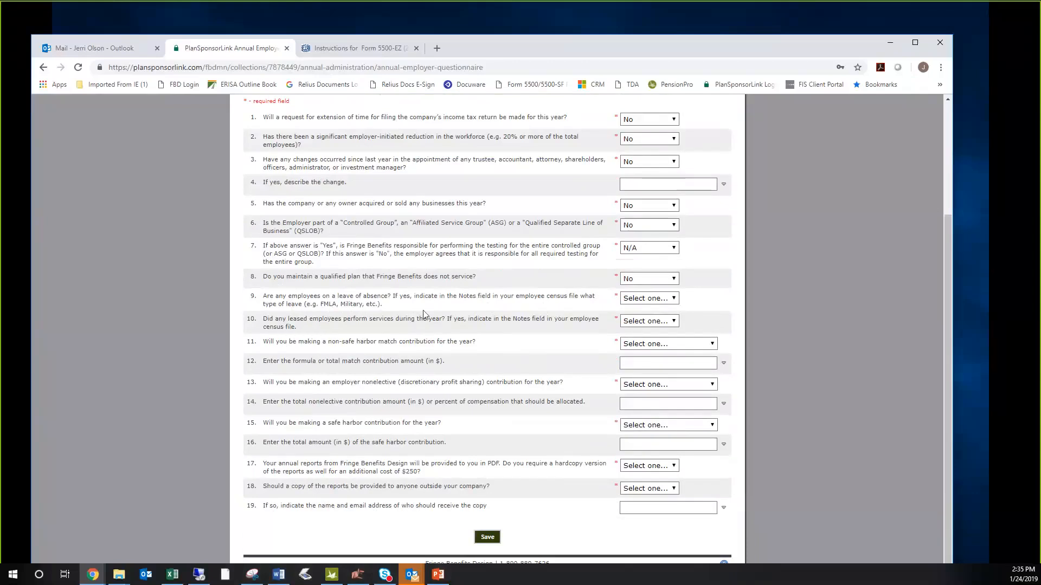
left_click(647, 299)
left_click(628, 320)
left_click(646, 323)
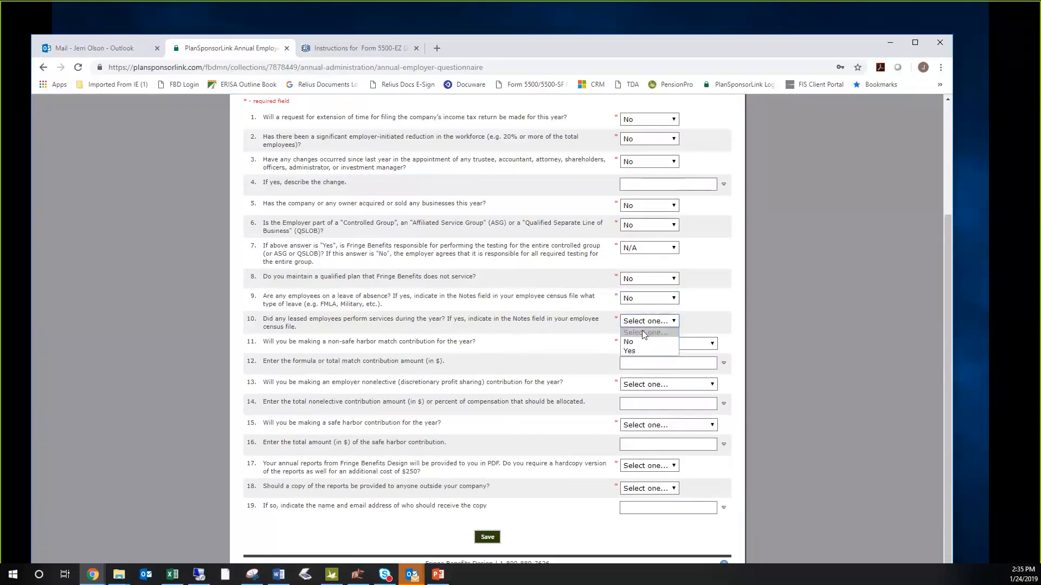
left_click(639, 343)
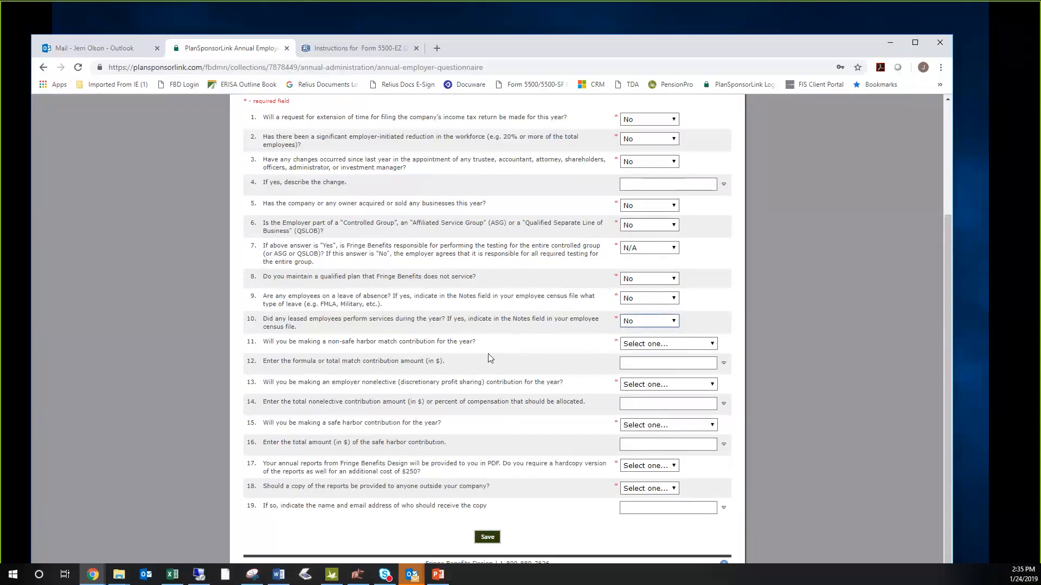
- Set the non-safe harbor match and safe harbor contributions to No and the employer nonelective contribution to To Be Determined Later, leaving amounts blank
left_click(650, 346)
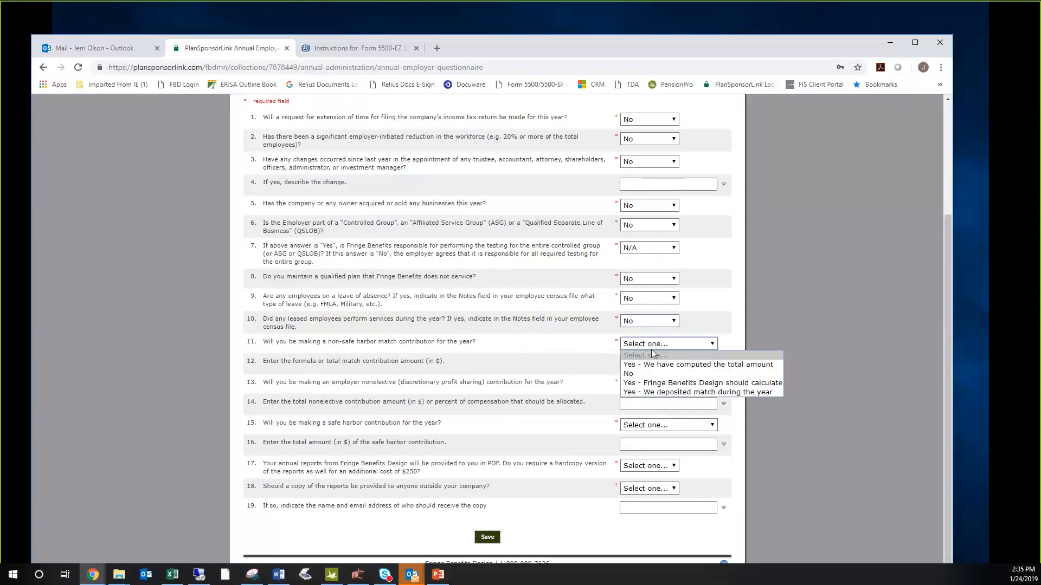
left_click(637, 378)
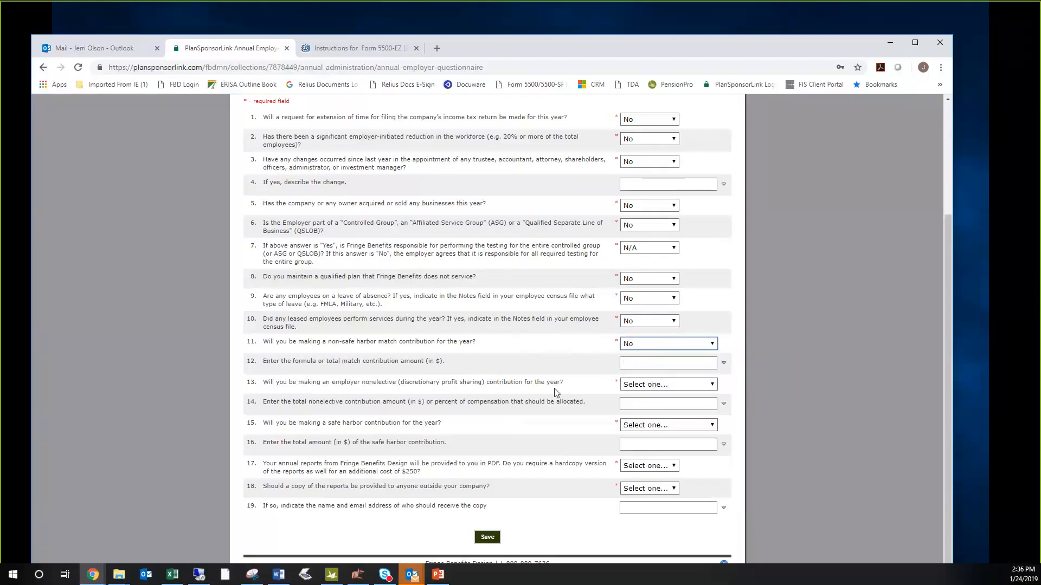
left_click(637, 364)
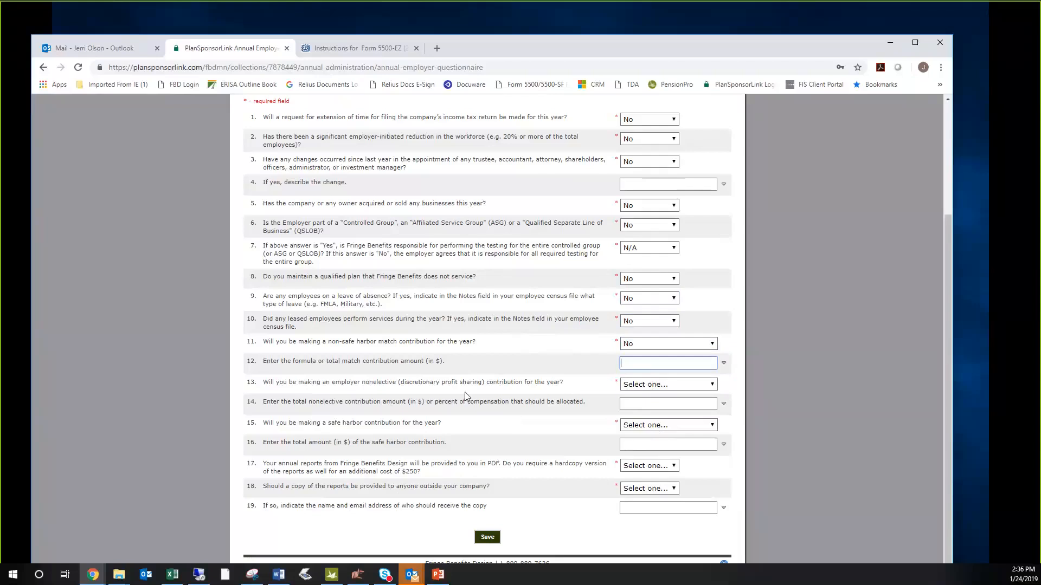
left_click(657, 385)
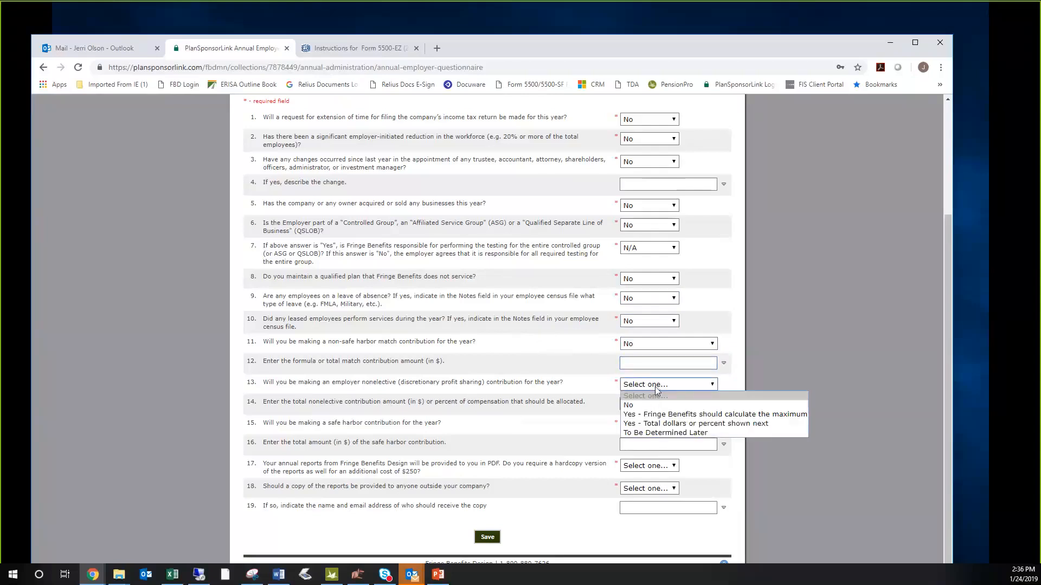
left_click(653, 437)
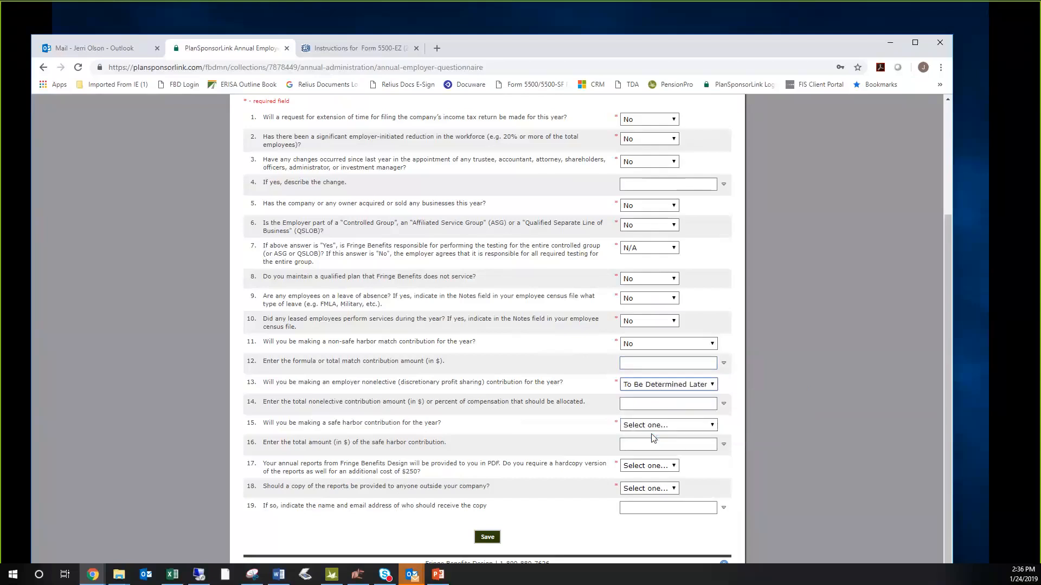
left_click(643, 410)
left_click(698, 432)
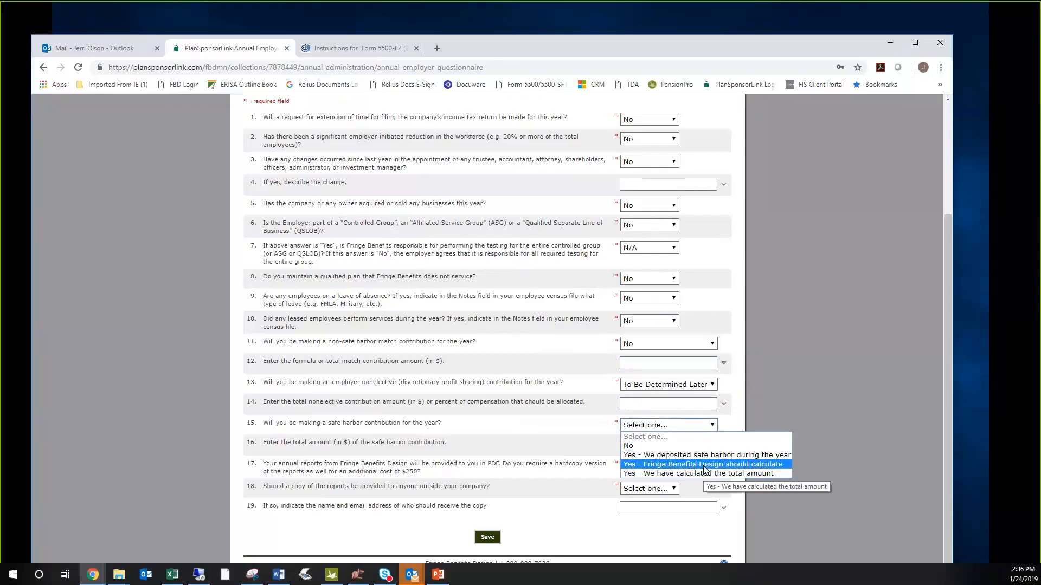
left_click(653, 446)
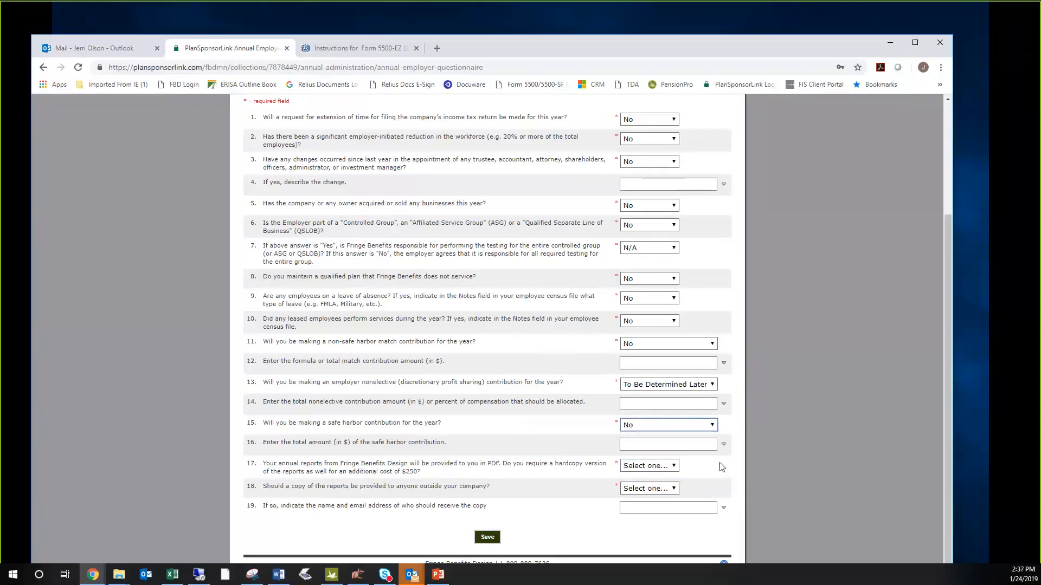
key("Tab")
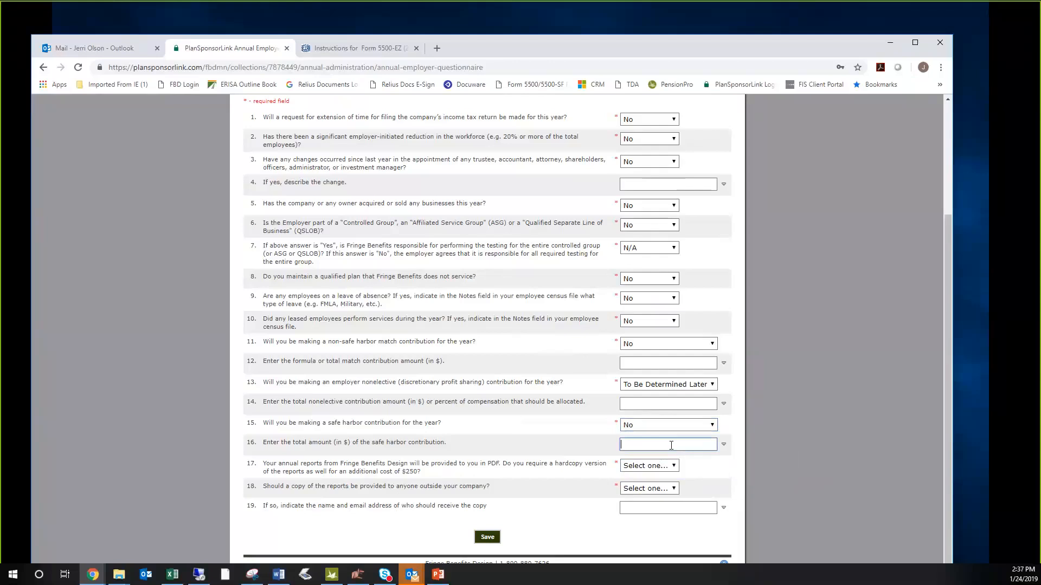
- Answer No to hardcopy reports and to providing report copies outside the company, and save the Annual Employer Questionnaire
left_click(656, 469)
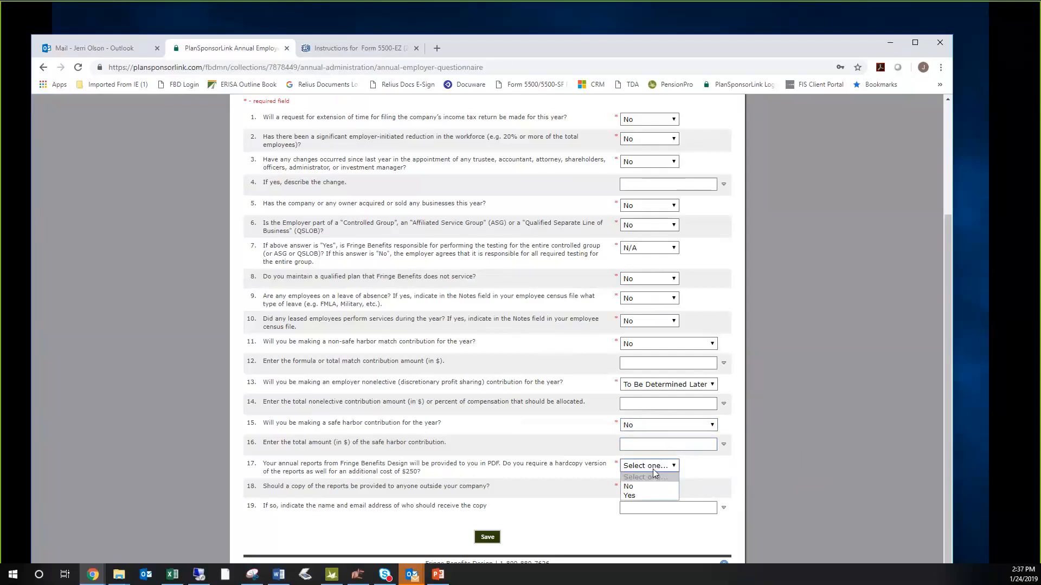
left_click(645, 493)
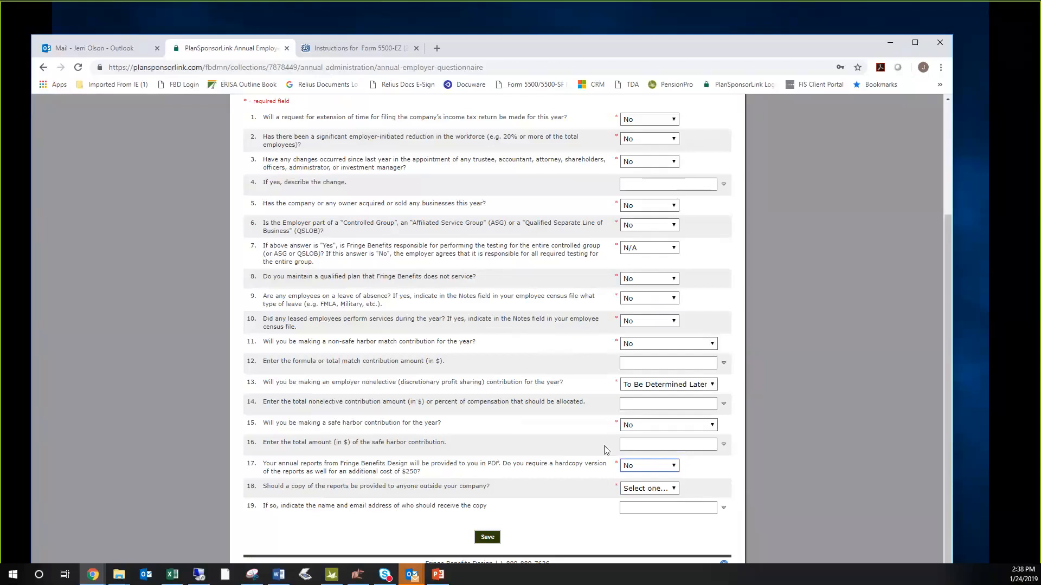
left_click(651, 489)
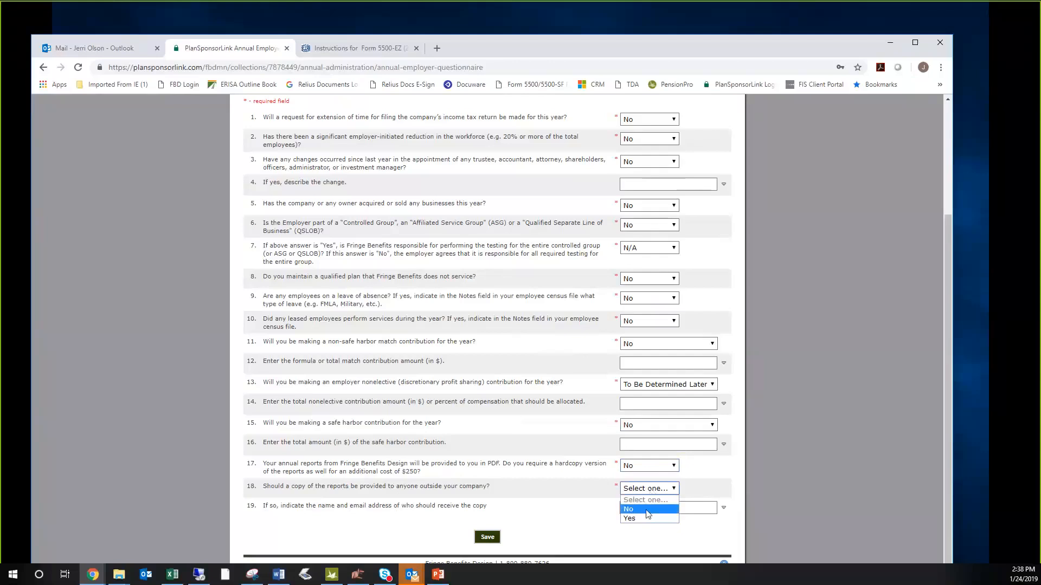
left_click(647, 510)
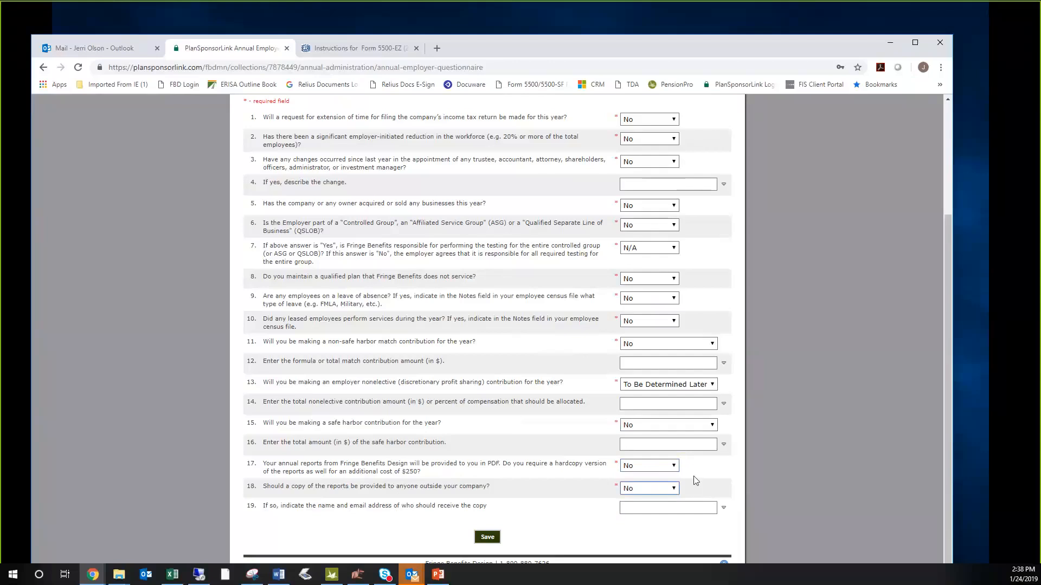
left_click(659, 510)
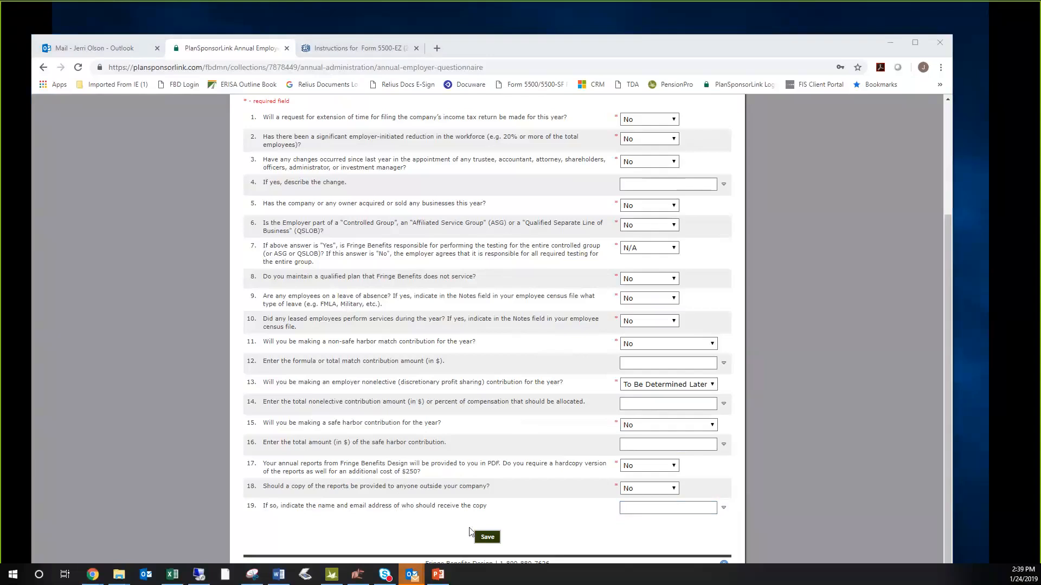
left_click(486, 538)
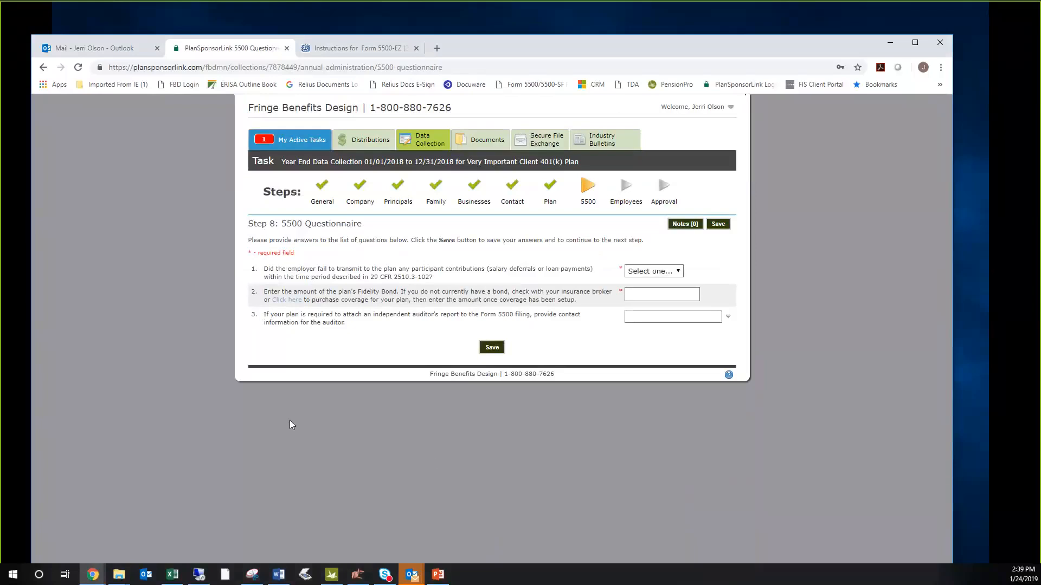
- Add a principal named Officer 1 with the title Treasurer, marked as an officer with 0% ownership
left_click(397, 189)
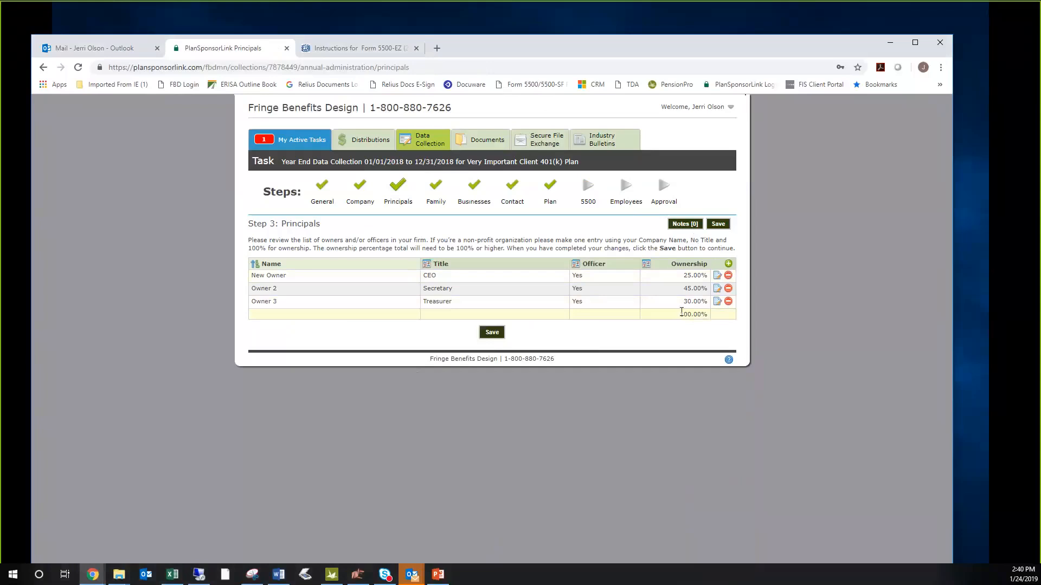
left_click(729, 264)
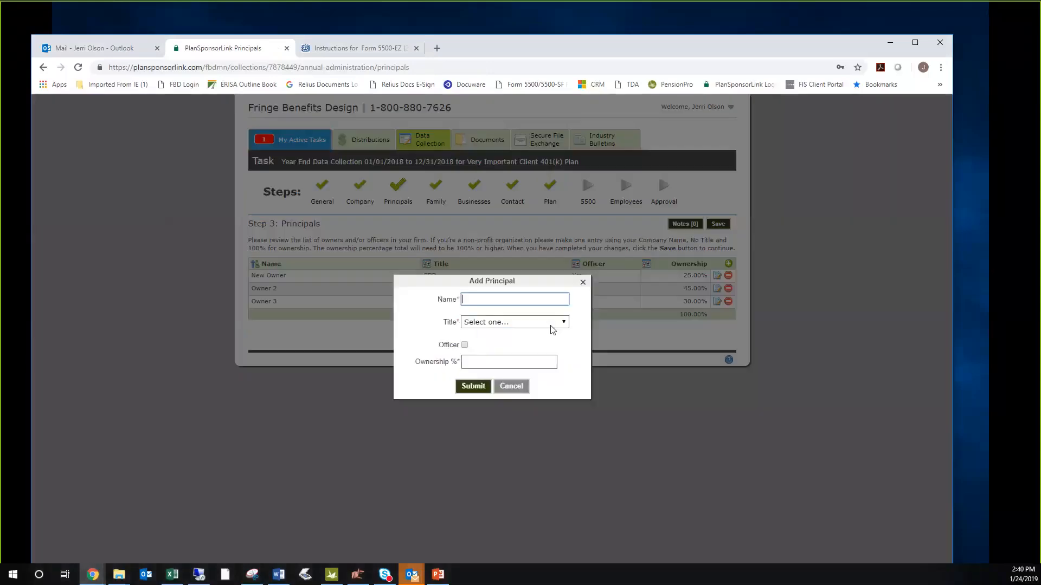
type("Officer 1")
left_click(542, 322)
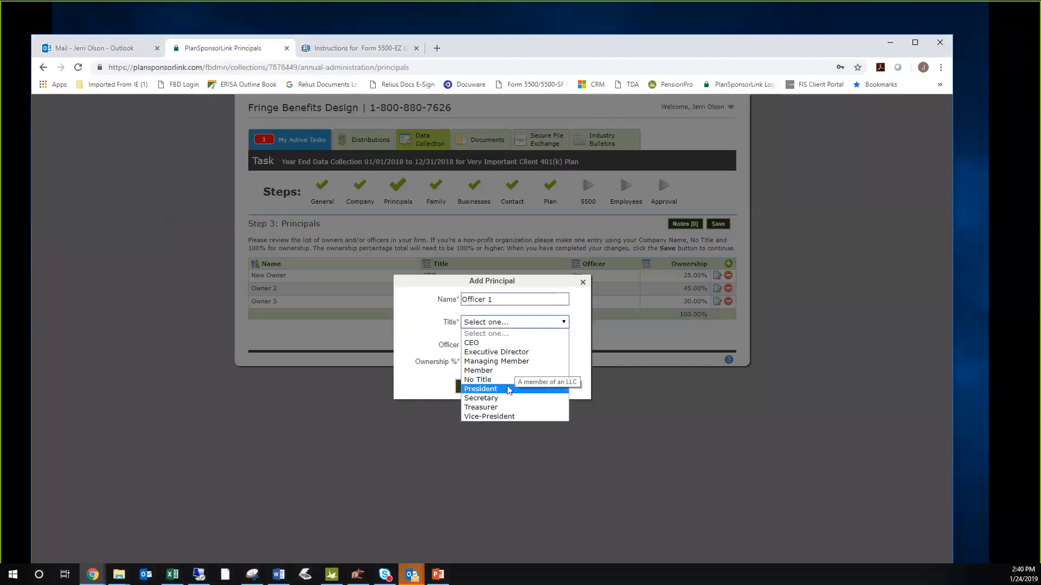
left_click(508, 407)
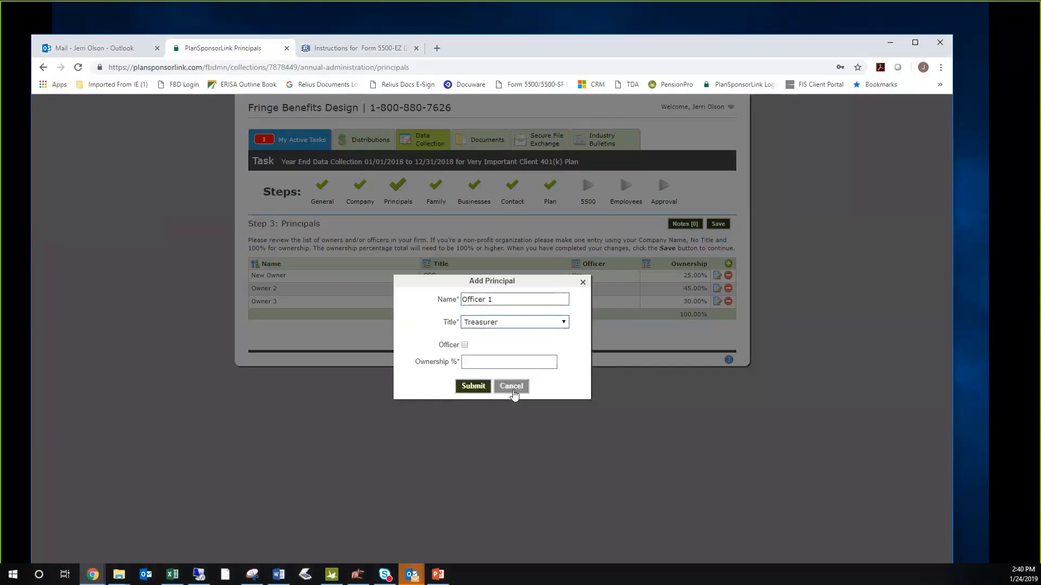
left_click(464, 345)
left_click(474, 361)
type("0")
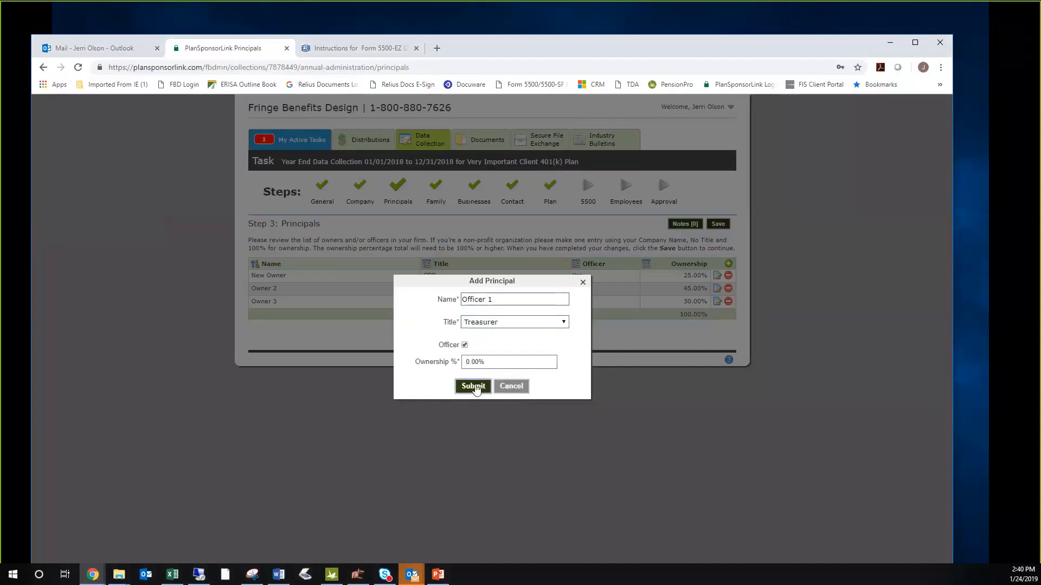
left_click(471, 386)
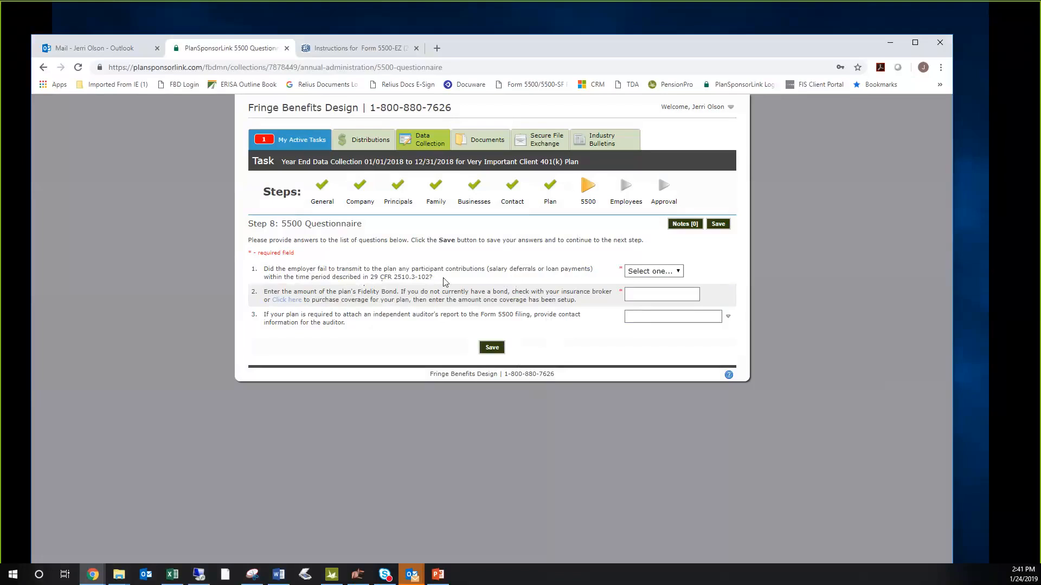
- Answer No to failing to transmit participant contributions on time and set the plan's Fidelity Bond amount to $500,000
left_click(664, 272)
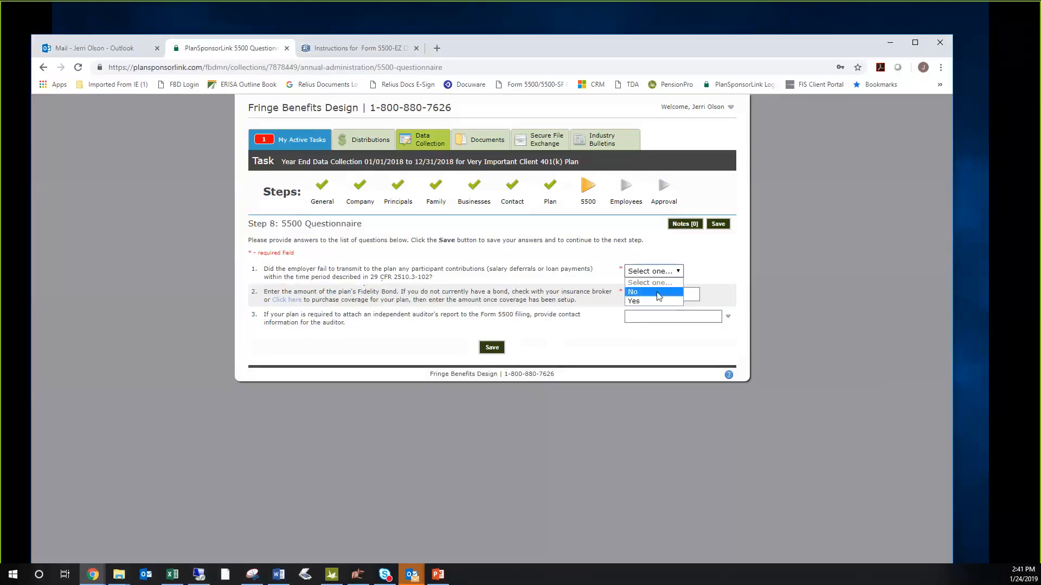
left_click(658, 293)
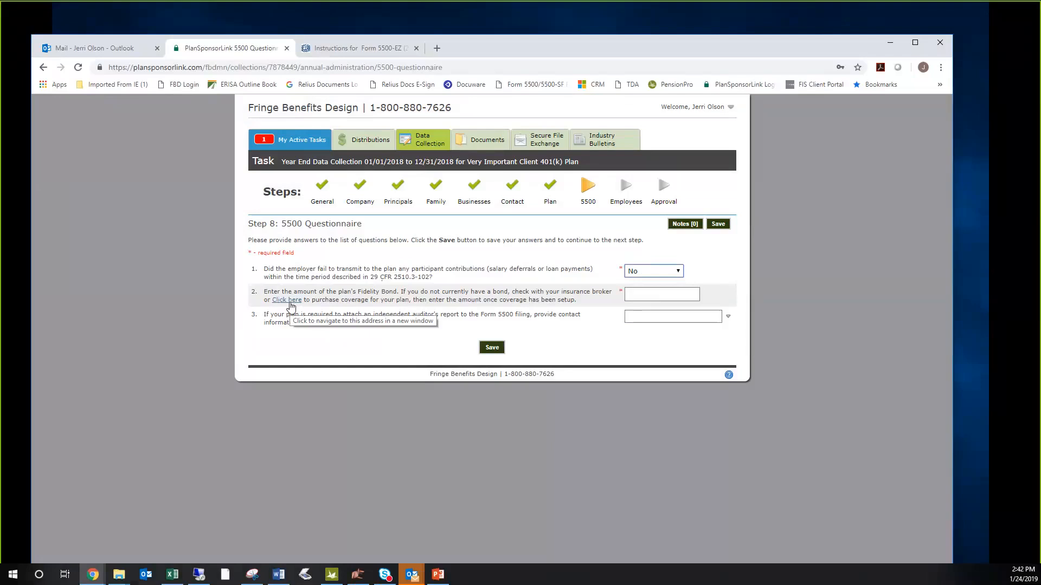
left_click(639, 293)
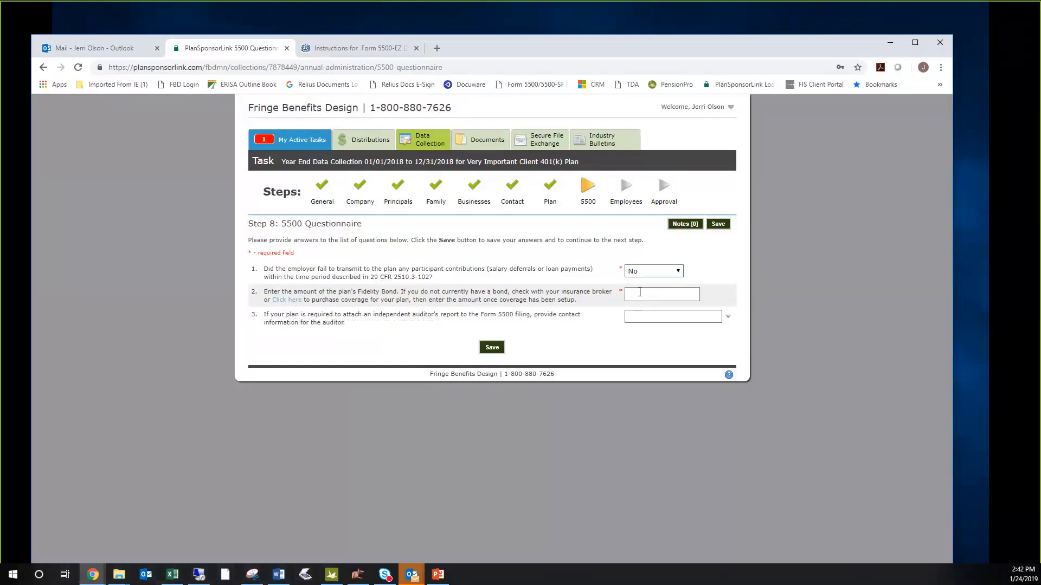
type("500000")
key("Tab")
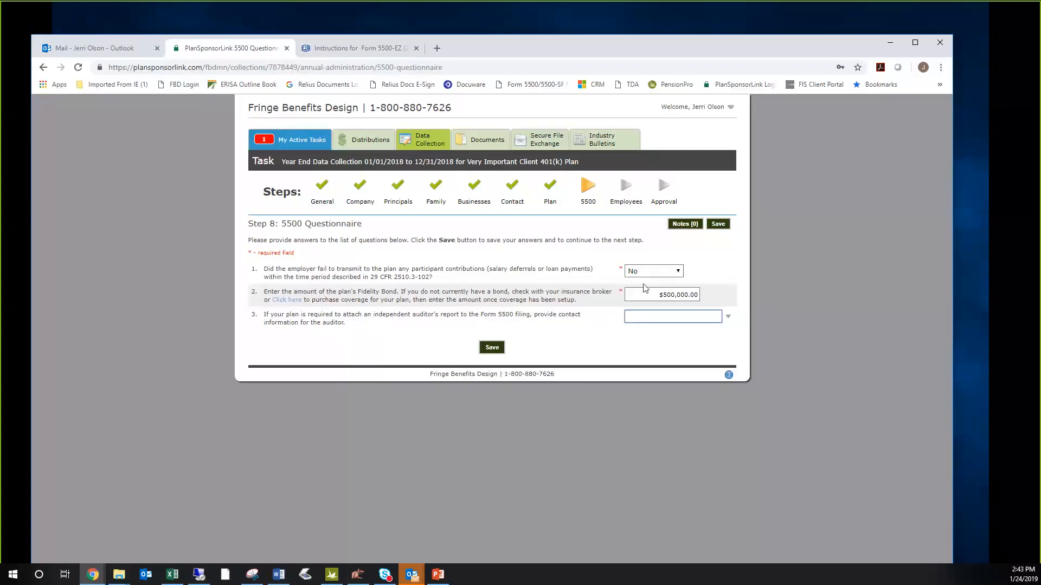
- Try to save the 5500 Questionnaire with the Fidelity Bond amount cleared
left_click_drag(660, 293, 722, 293)
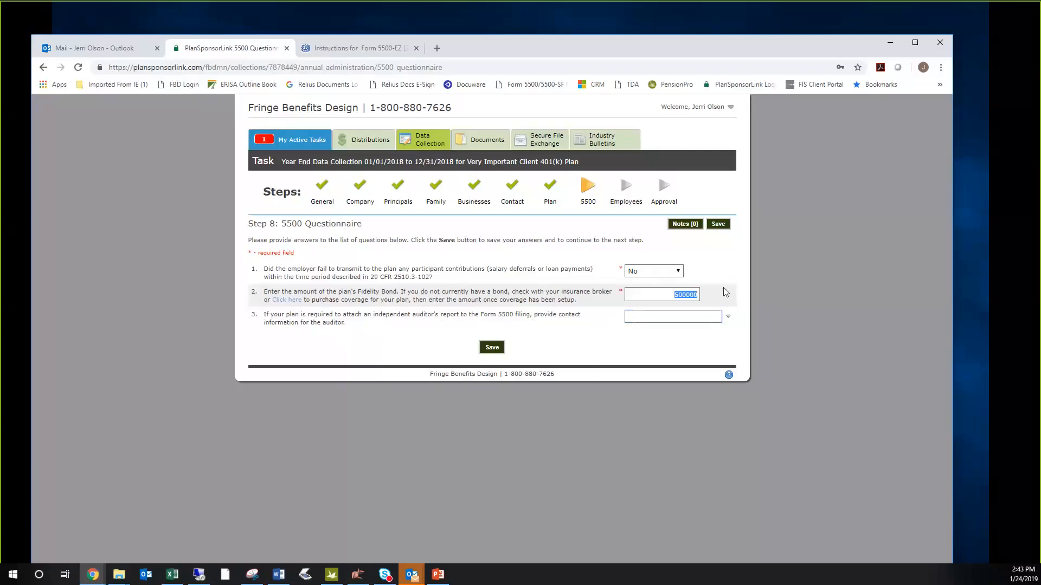
key("BackSpace")
left_click(493, 349)
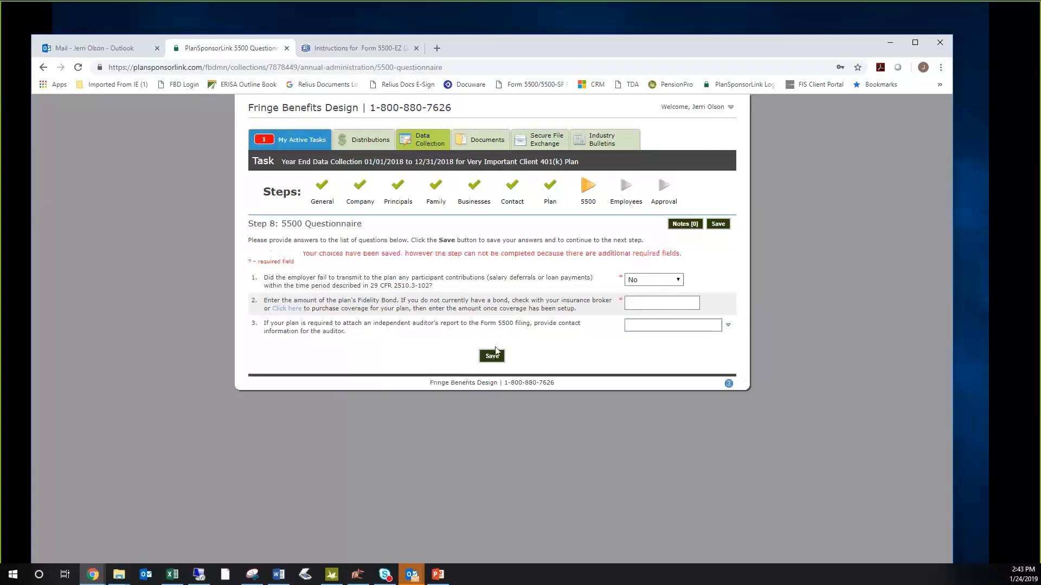
- Enter $500,000 as the Fidelity Bond amount, leave the auditor contact blank, and save the 5500 Questionnaire
left_click(635, 304)
type("500,00")
type("0000")
left_click(668, 324)
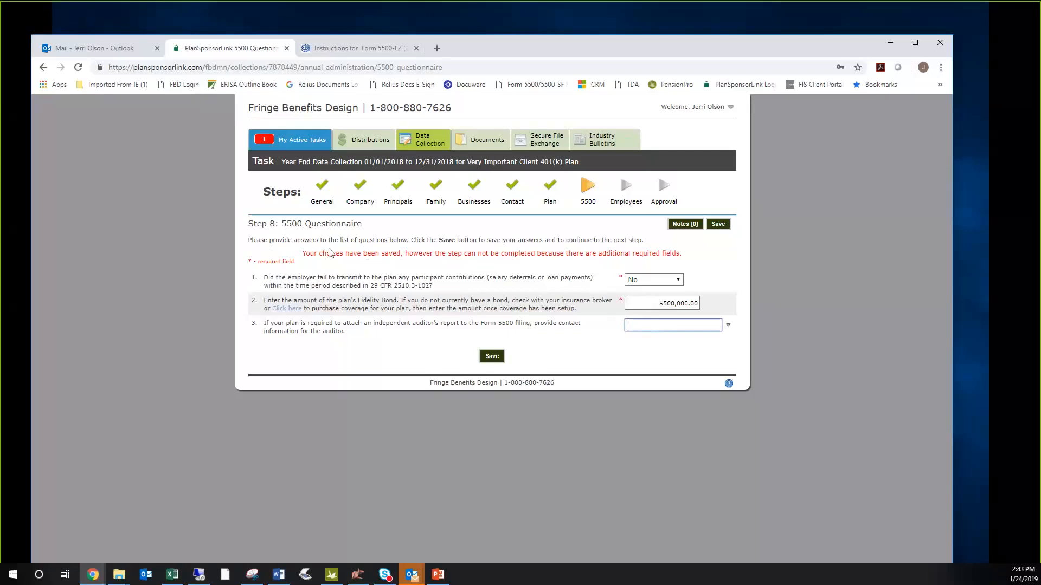
left_click(496, 358)
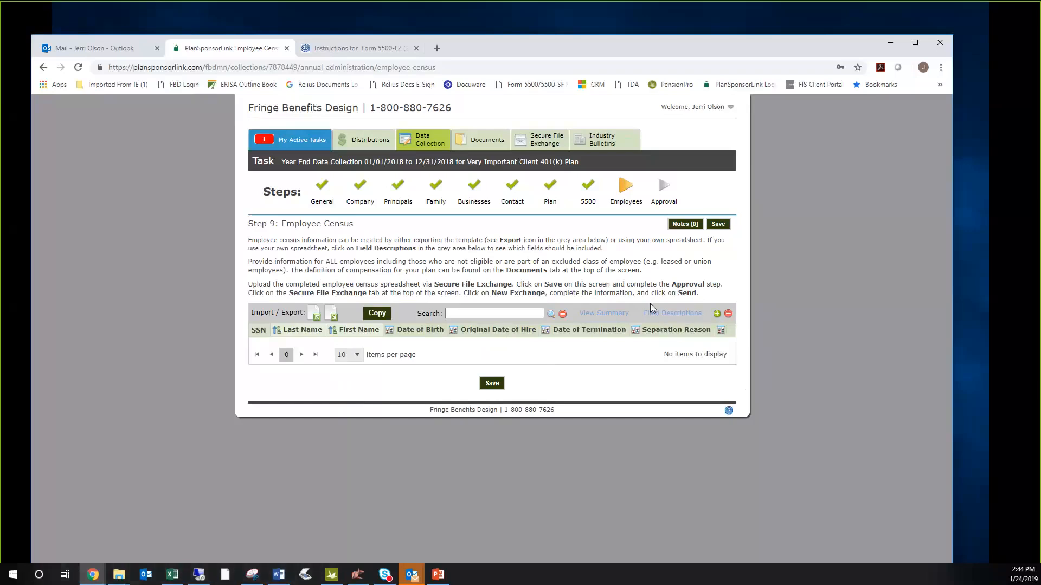
- Look through the employee census field descriptions, and export the census template to an Excel spreadsheet and open it
left_click(680, 315)
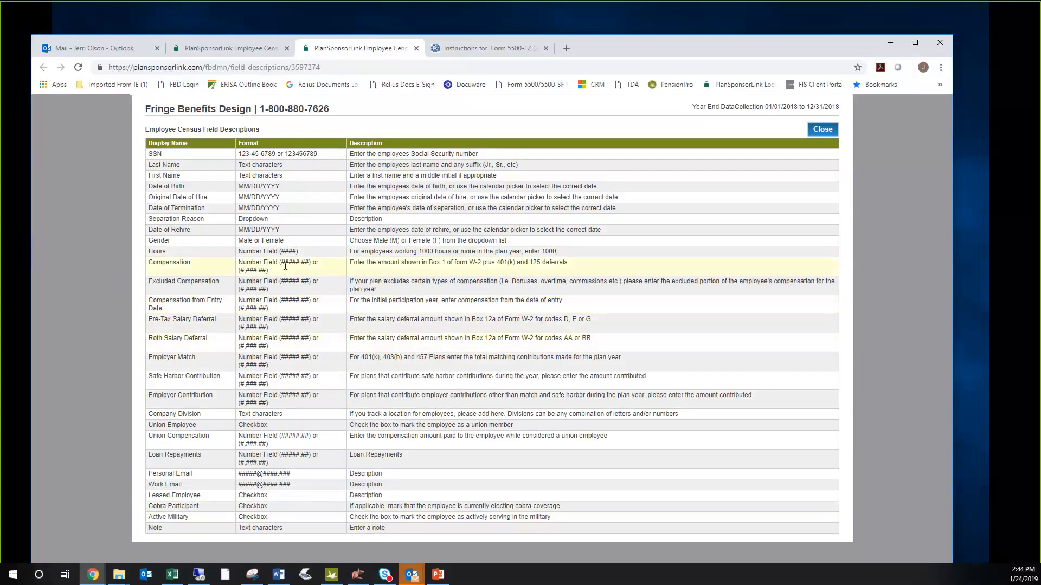
left_click(238, 50)
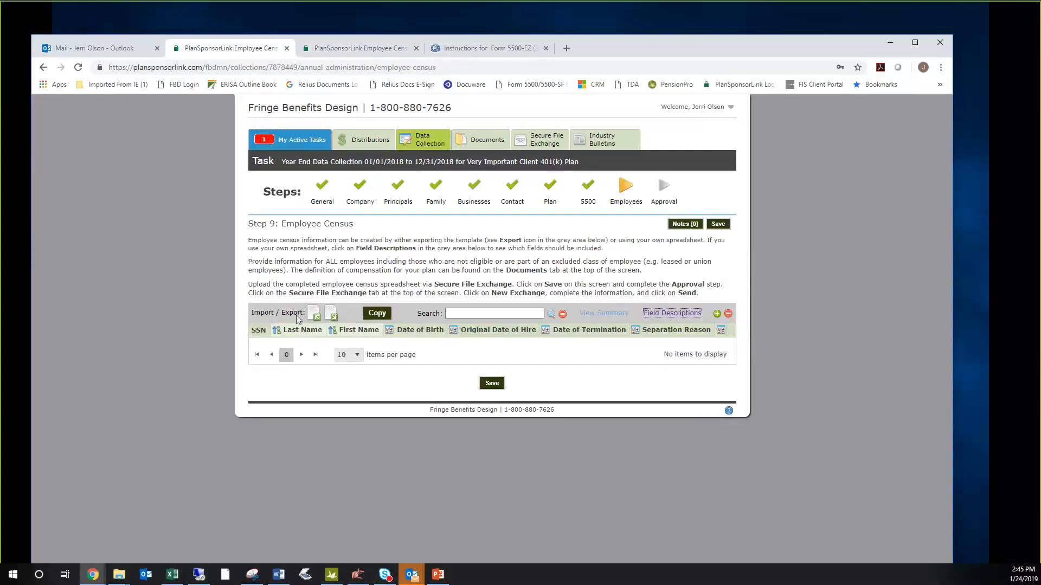
mouse_move(333, 321)
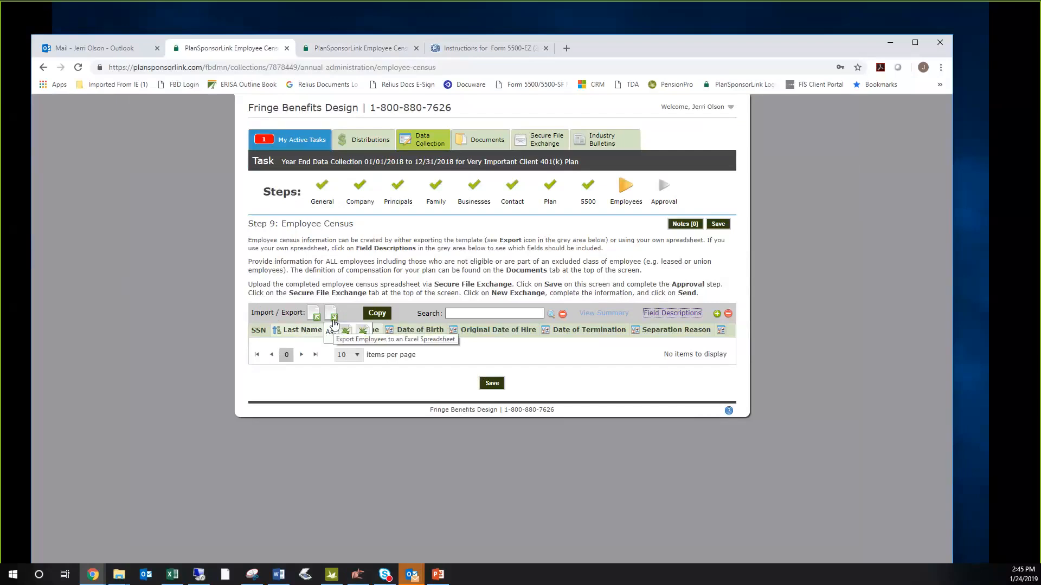
left_click(346, 331)
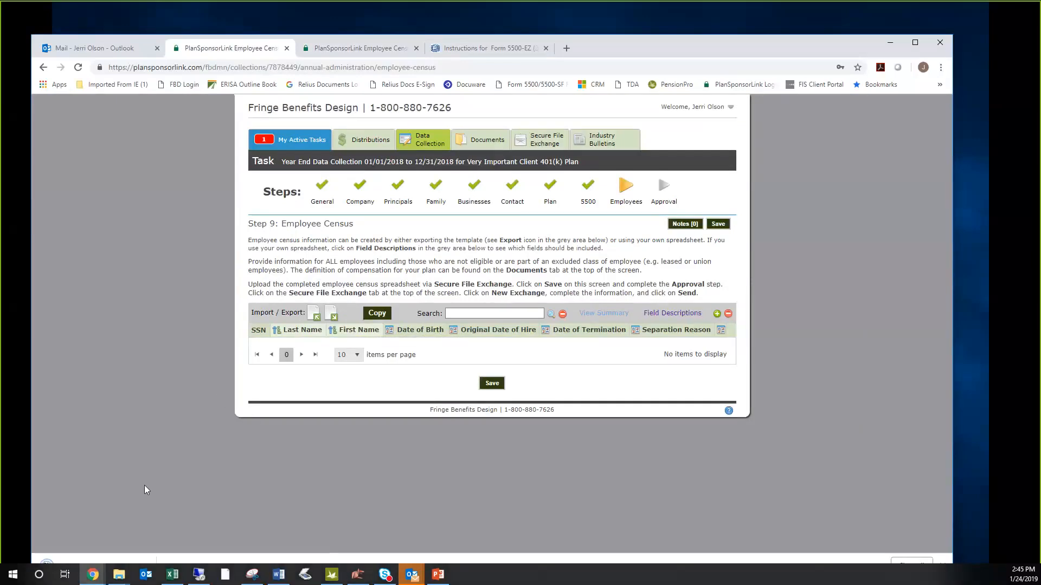
left_click(95, 554)
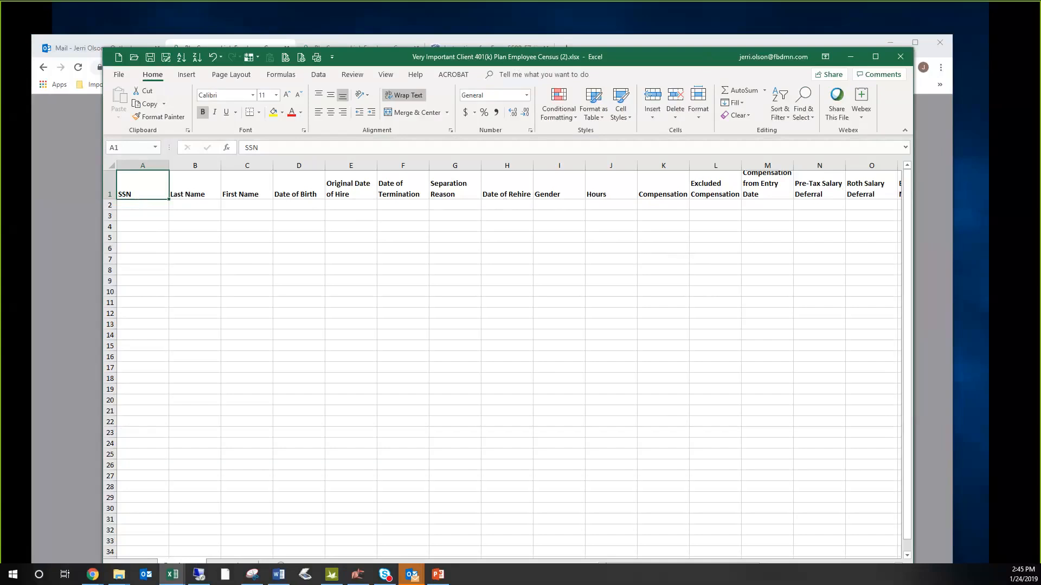
key("alt+Tab")
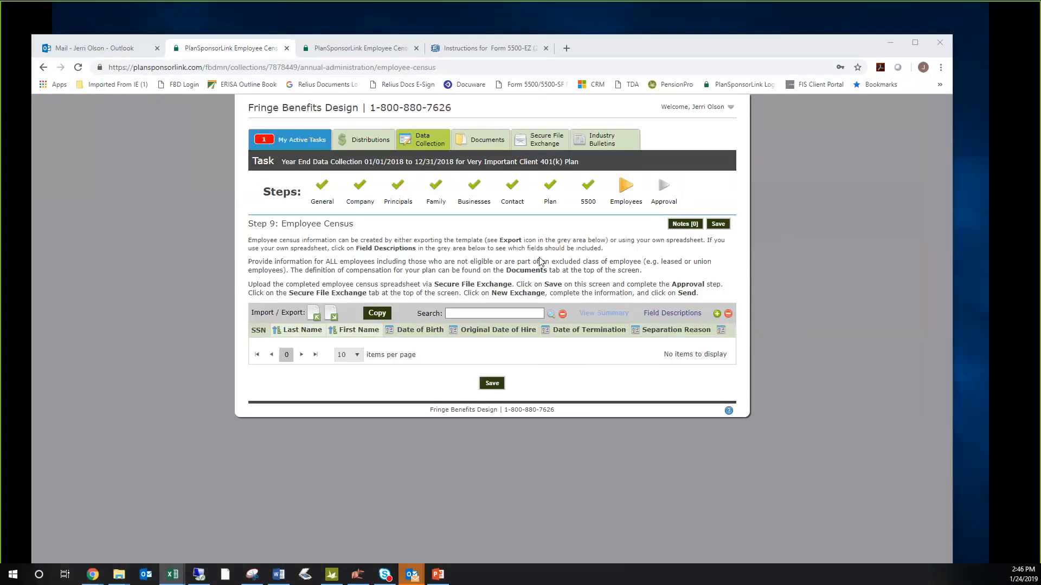
- Create a new secure file exchange and attach the Very Important Client Employee Census.xlsx file from the To Print folder
left_click(548, 144)
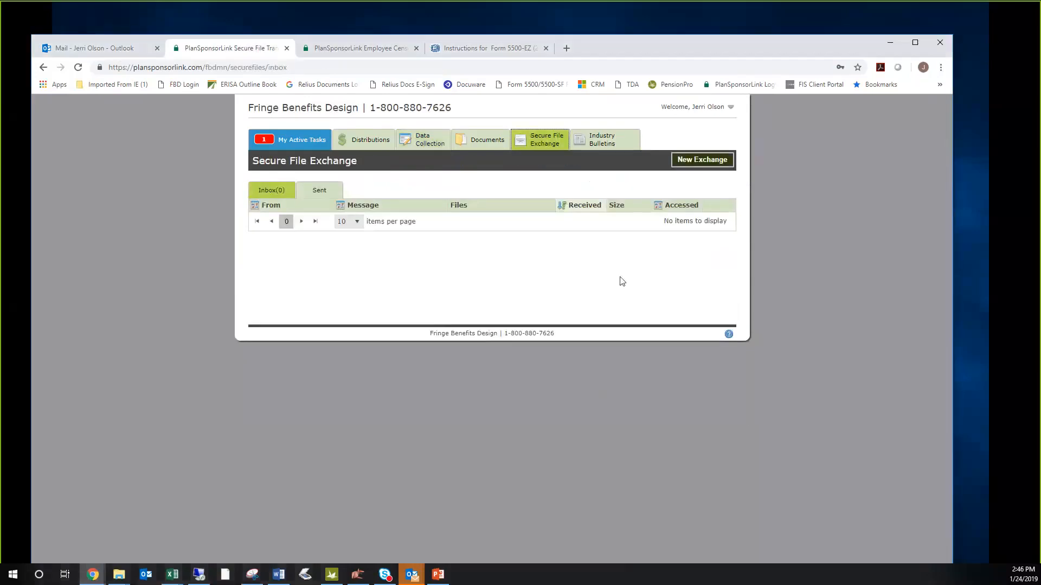
left_click(695, 165)
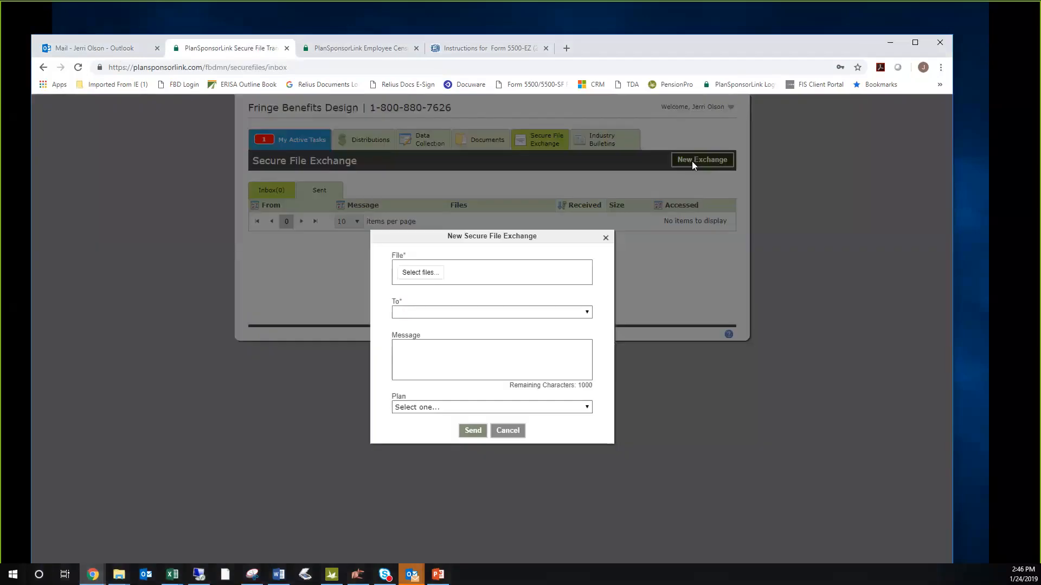
left_click(425, 276)
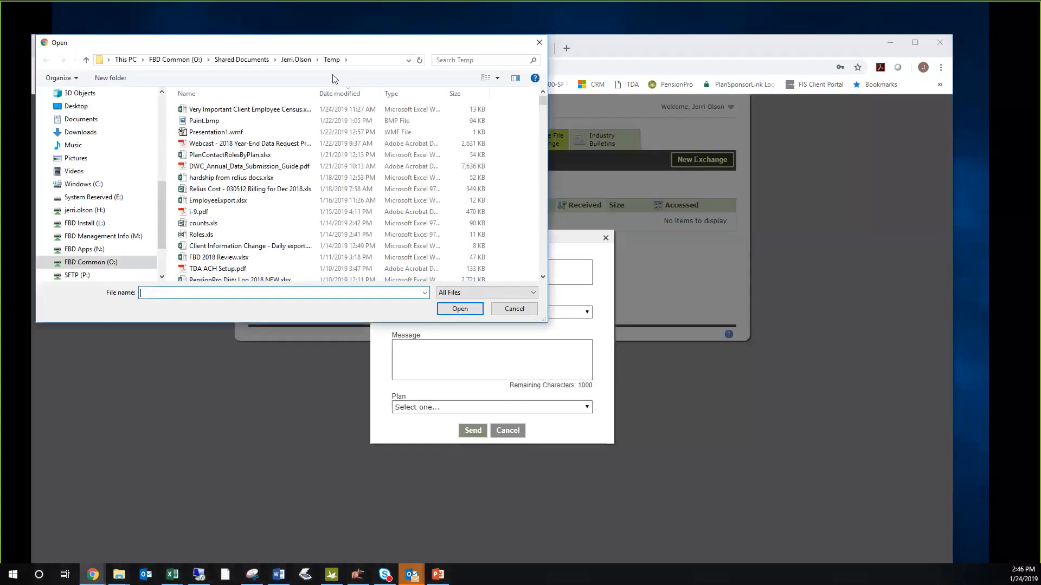
left_click(260, 94)
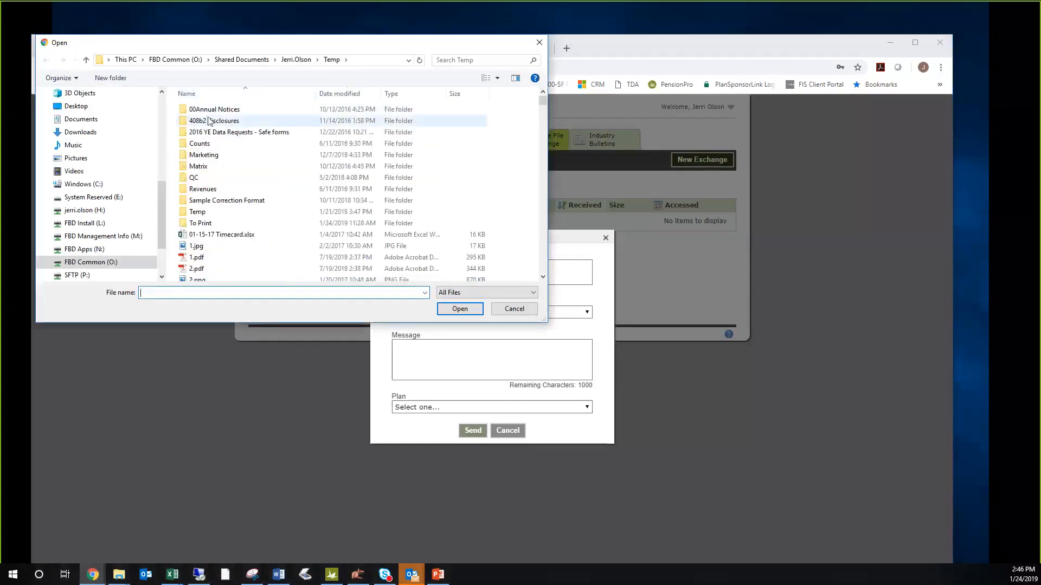
double_click(203, 223)
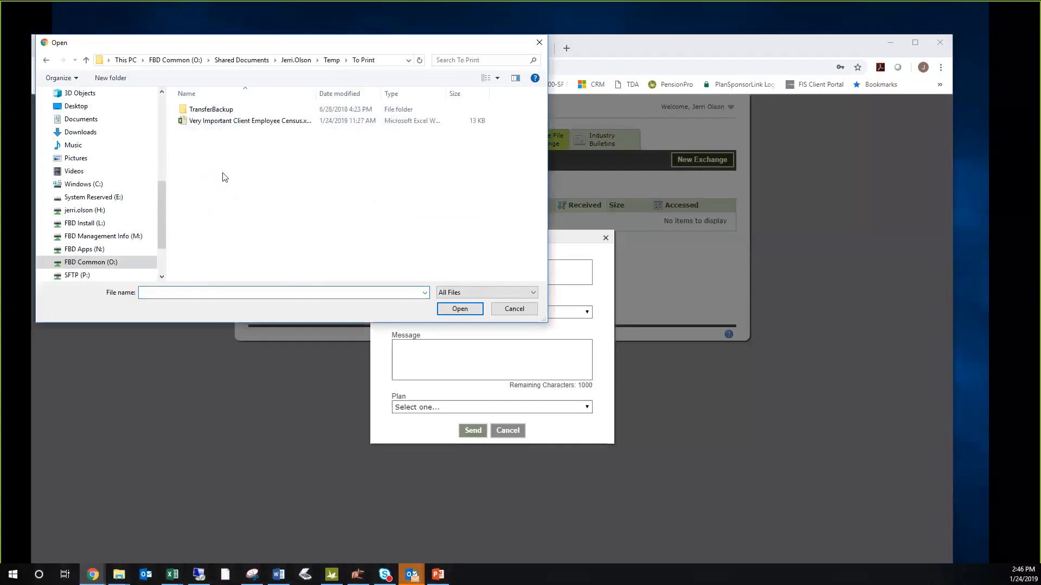
double_click(247, 118)
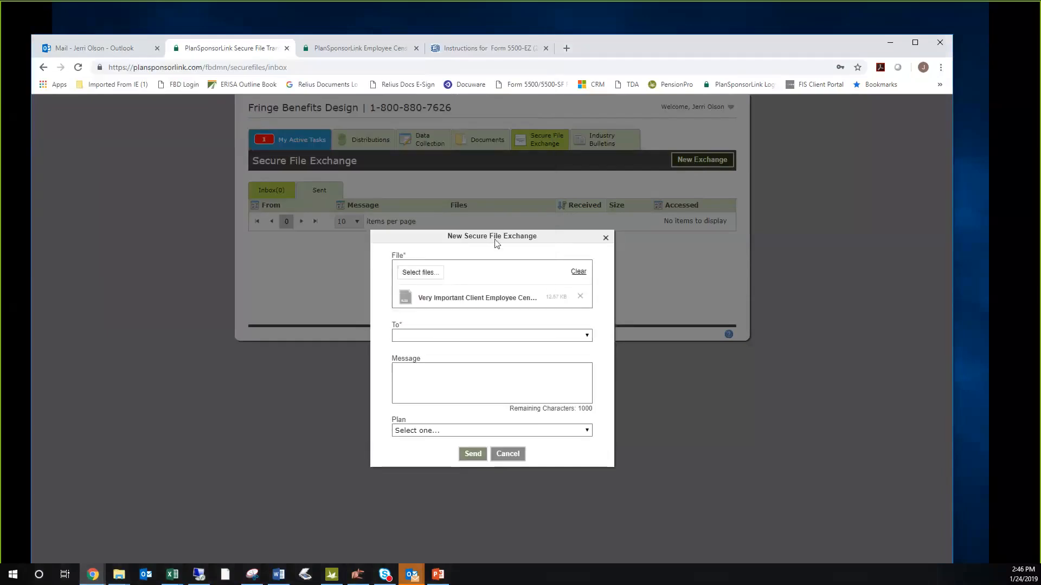
- Select the recipient and the Very Important Client 401(k) Plan for the exchange, leave the message blank, and send it
left_click(515, 337)
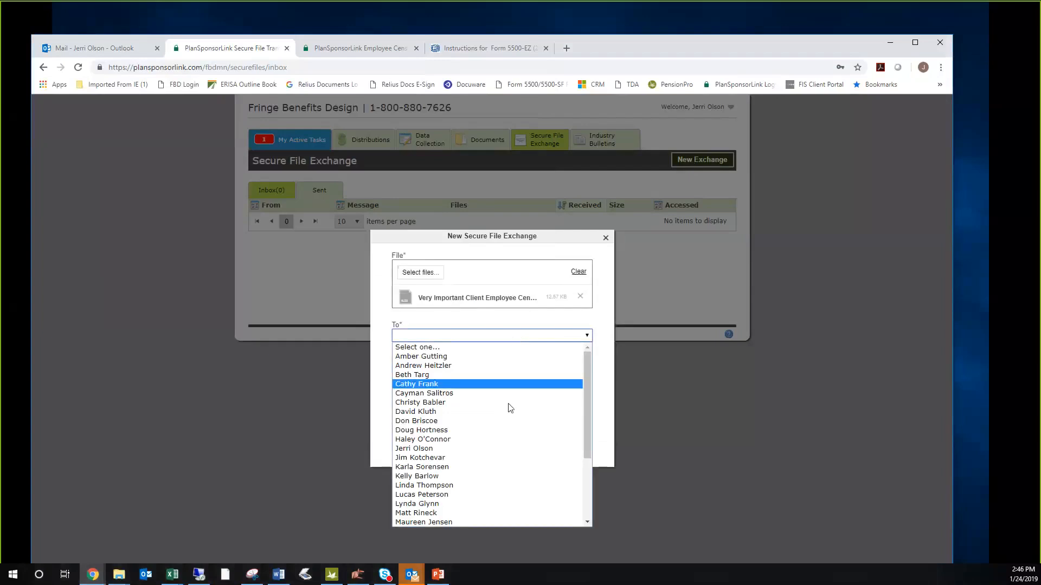
left_click(507, 448)
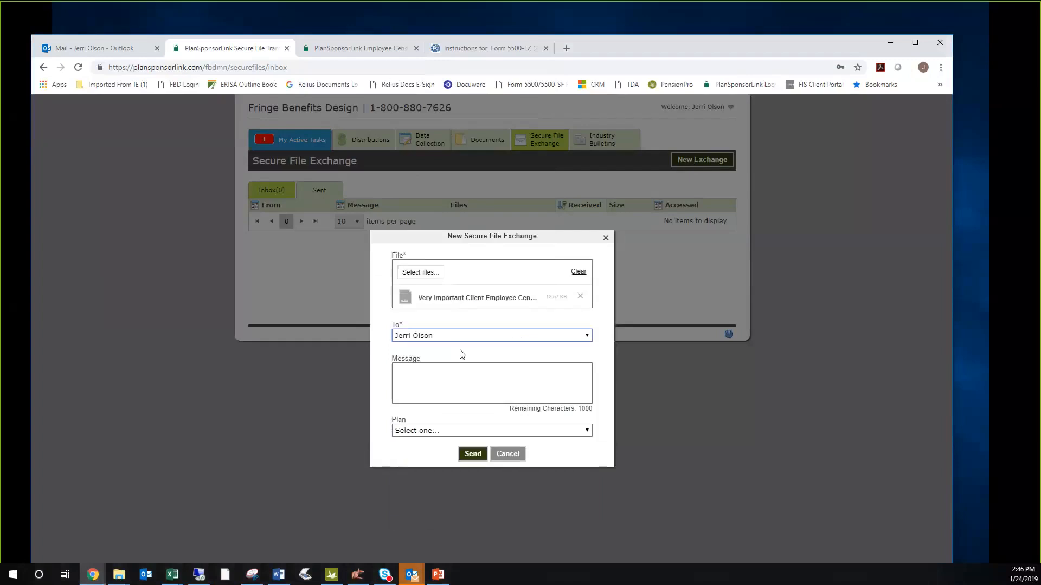
left_click(431, 371)
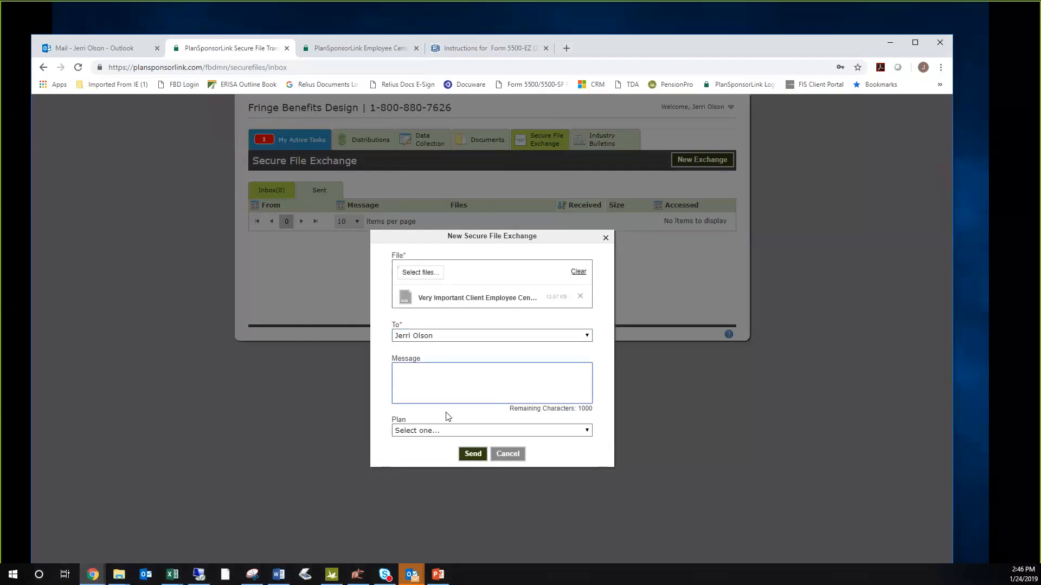
left_click(460, 432)
left_click(458, 457)
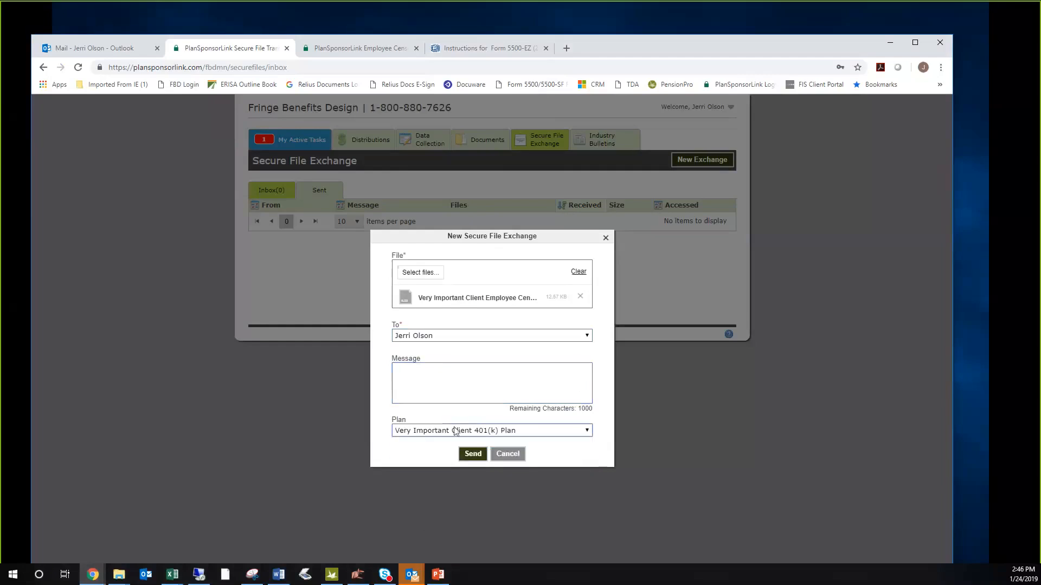
left_click(472, 454)
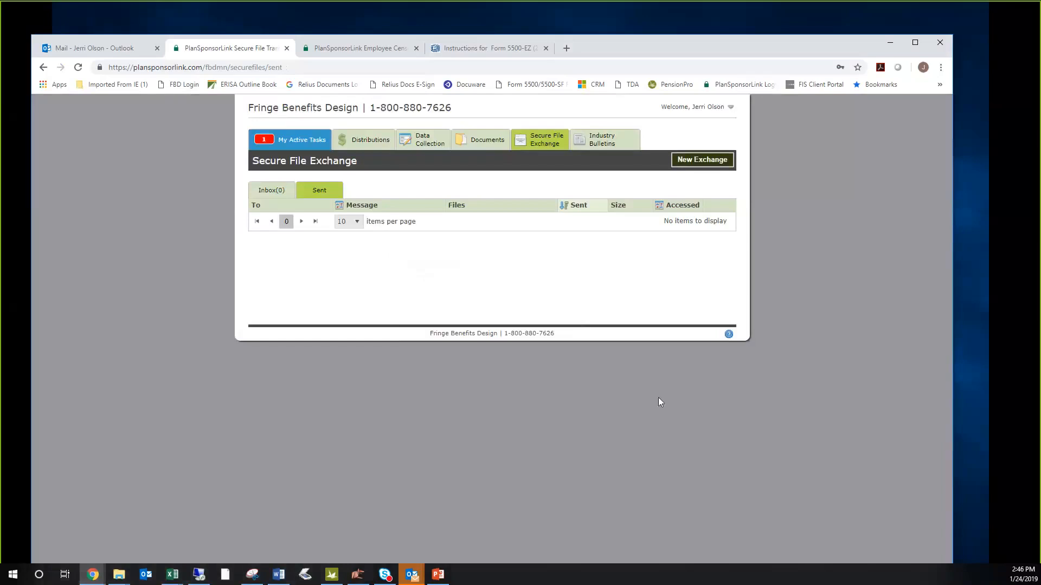
- Check the sent secure file exchanges and download the employee census file that was sent
left_click(317, 194)
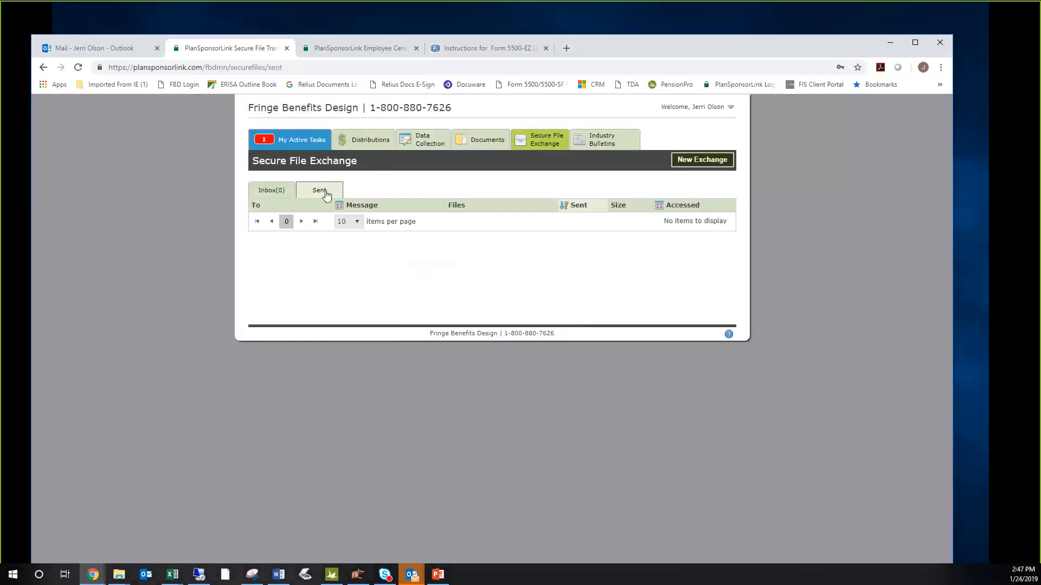
left_click(283, 194)
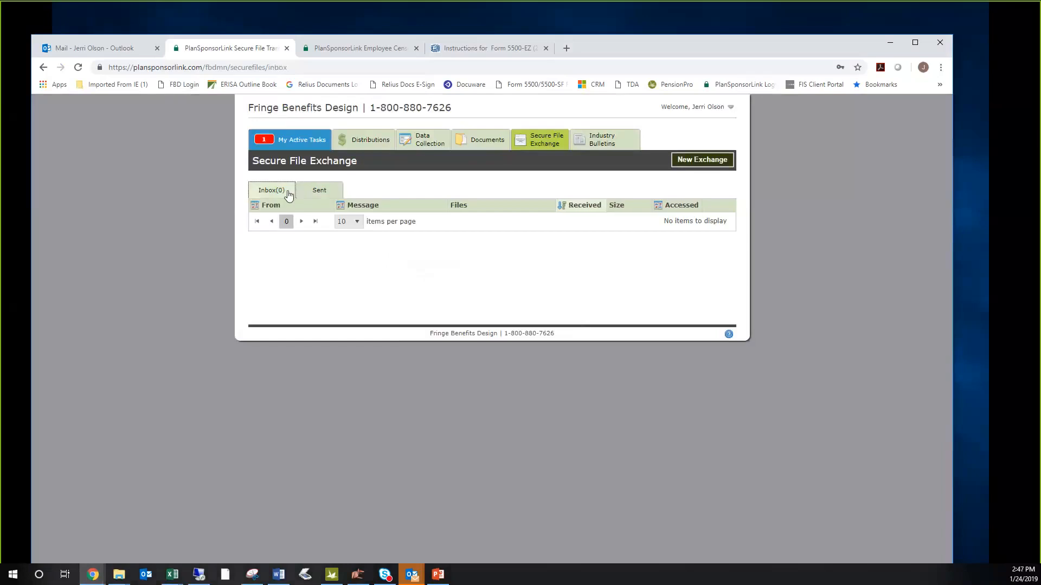
left_click(320, 193)
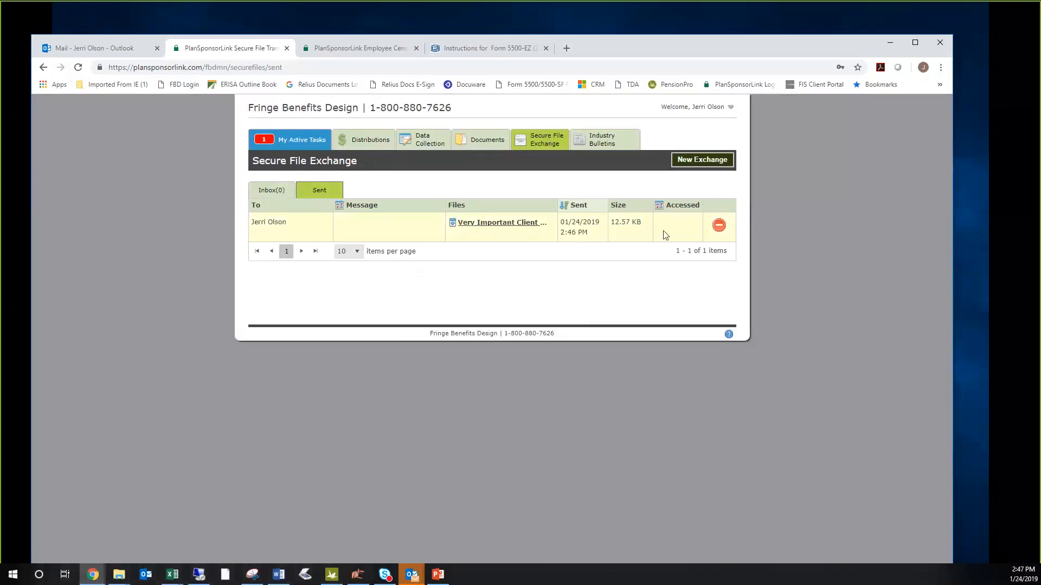
left_click(515, 227)
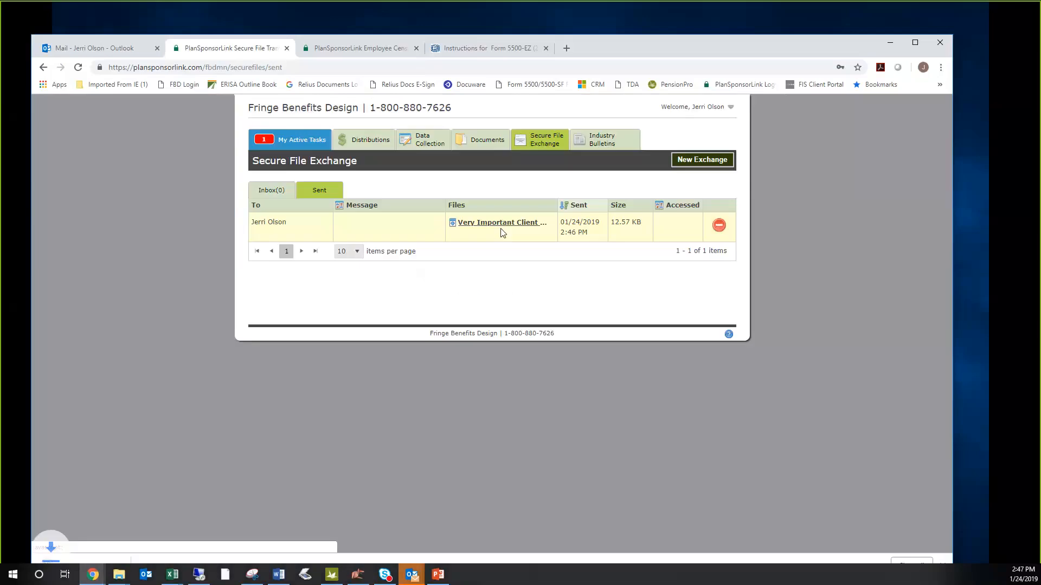
- Open the downloaded Very Important Client Employee Census.xlsx in Excel, review its employee rows, and return to Secure File Exchange
left_click(86, 561)
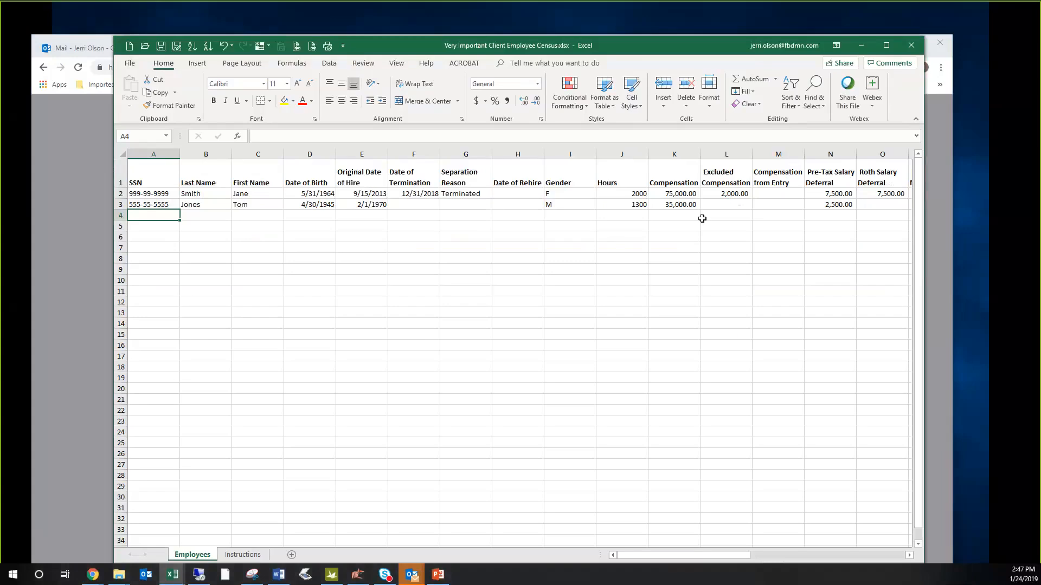
left_click(862, 47)
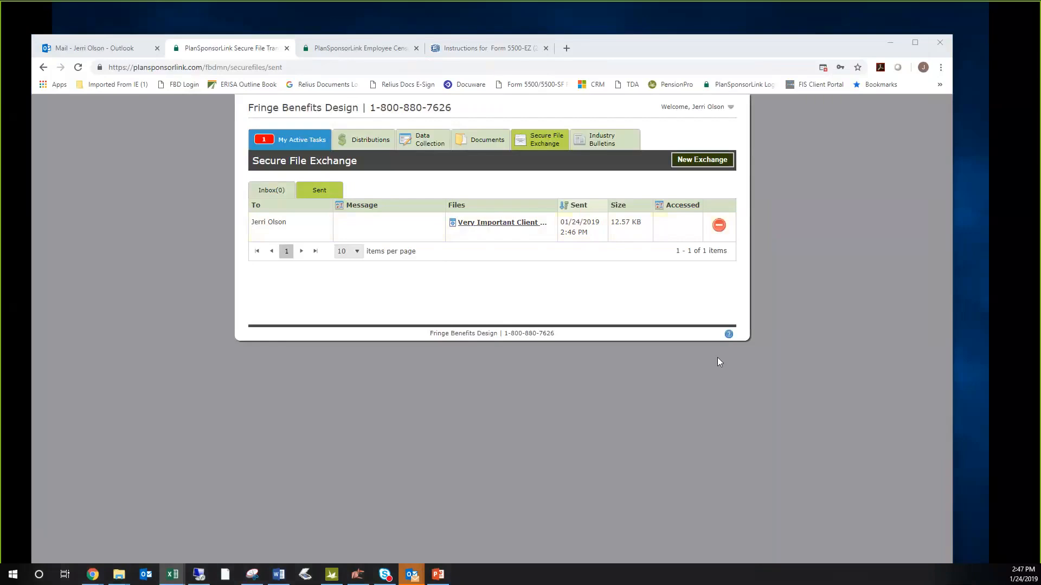
key("alt+Tab")
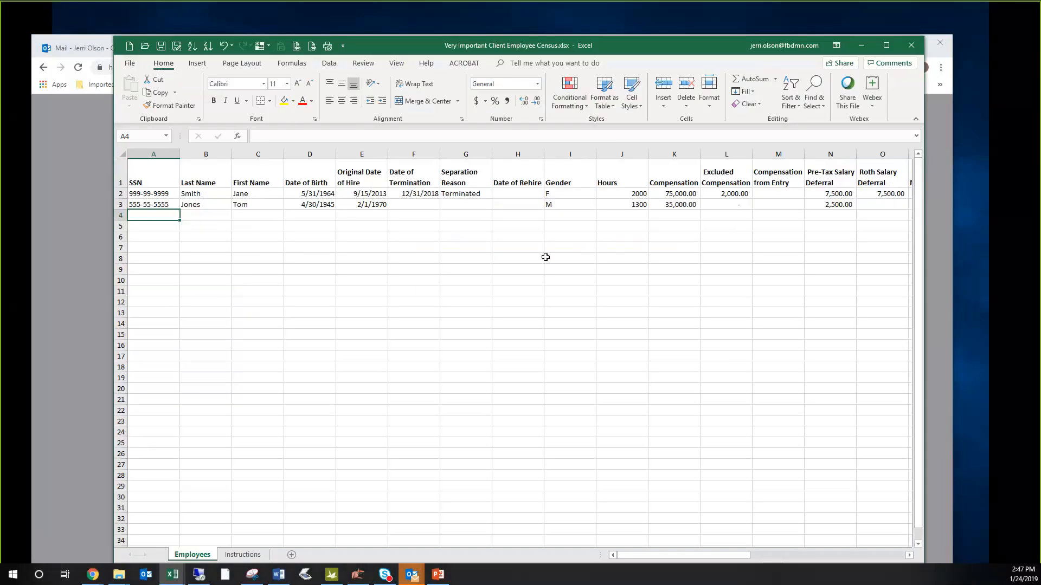
left_click(861, 45)
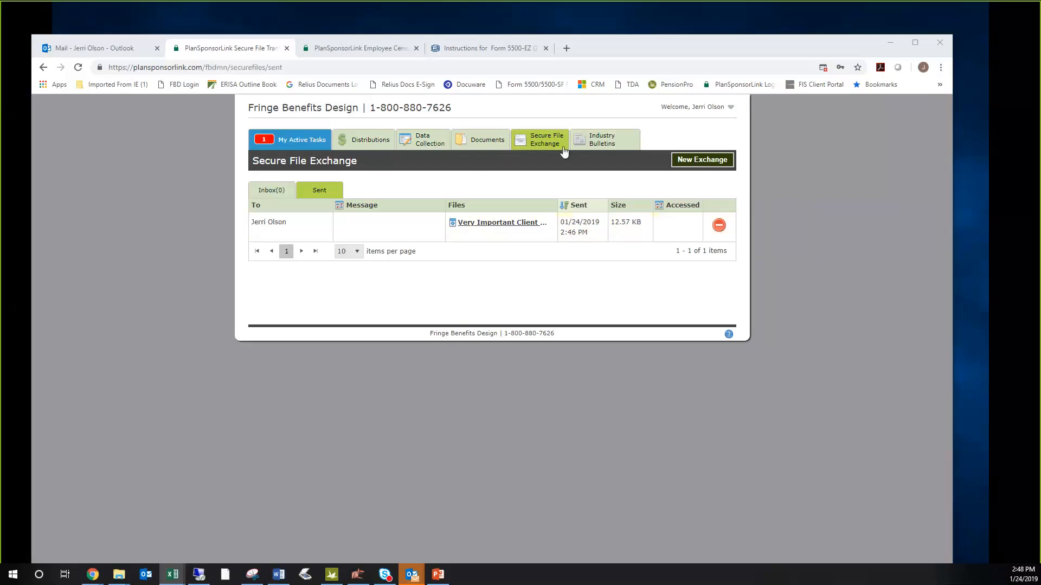
- Resume the 2018 Year End Data Collection task and save the Employee Census step, choosing to skip entering census data there
left_click(290, 142)
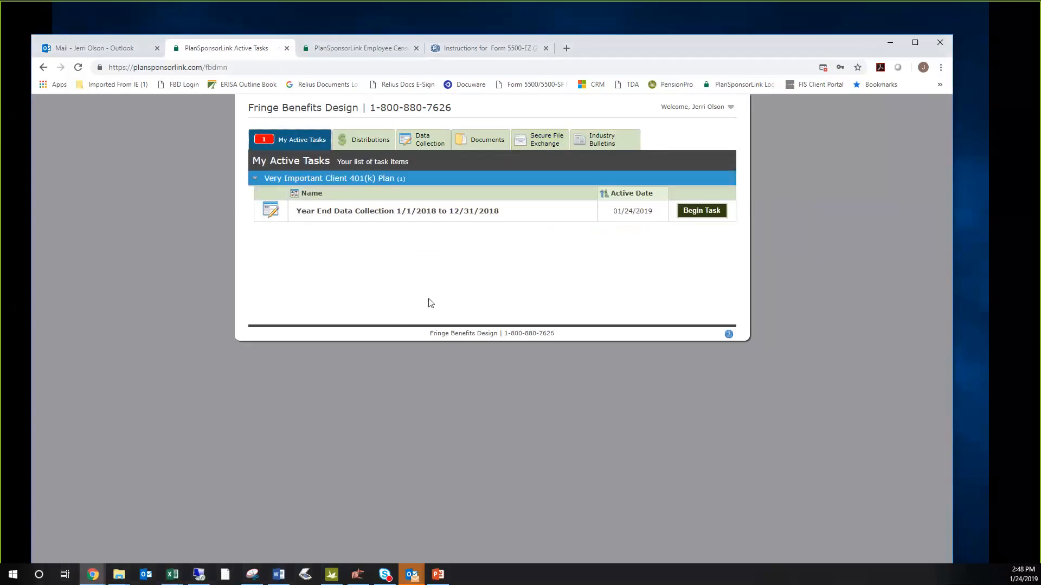
left_click(699, 215)
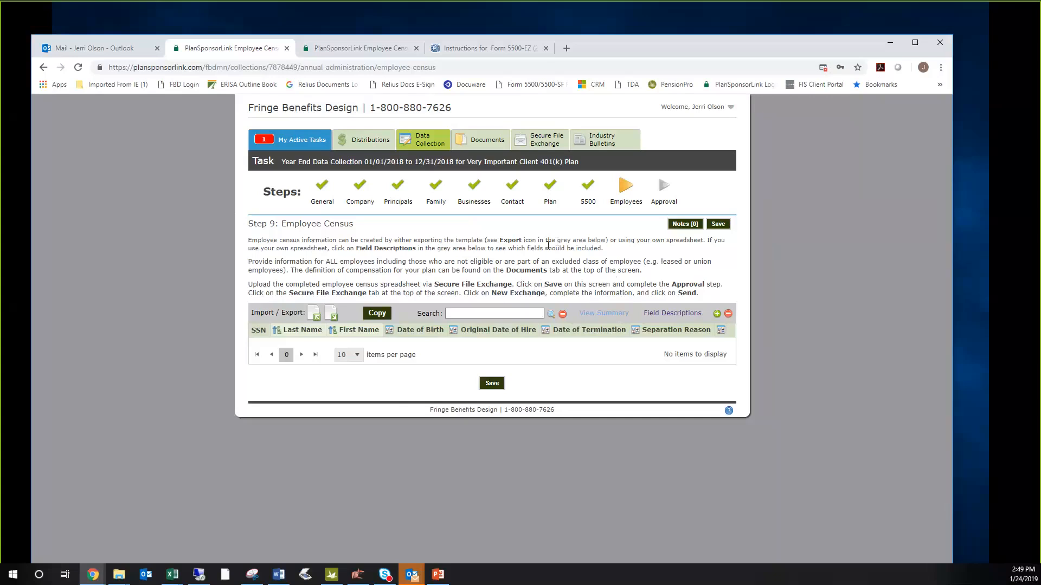
left_click(498, 384)
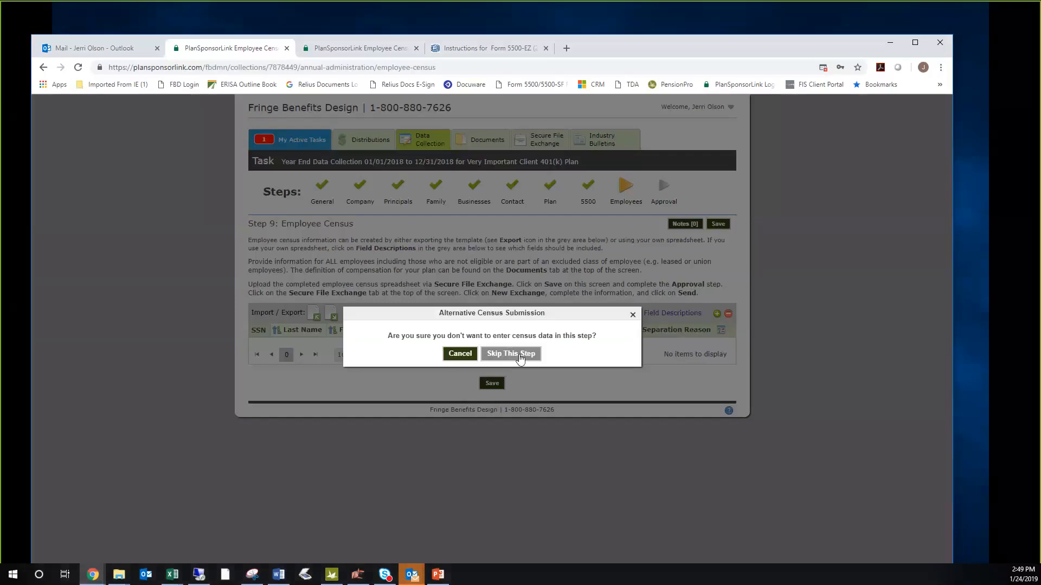
left_click(518, 358)
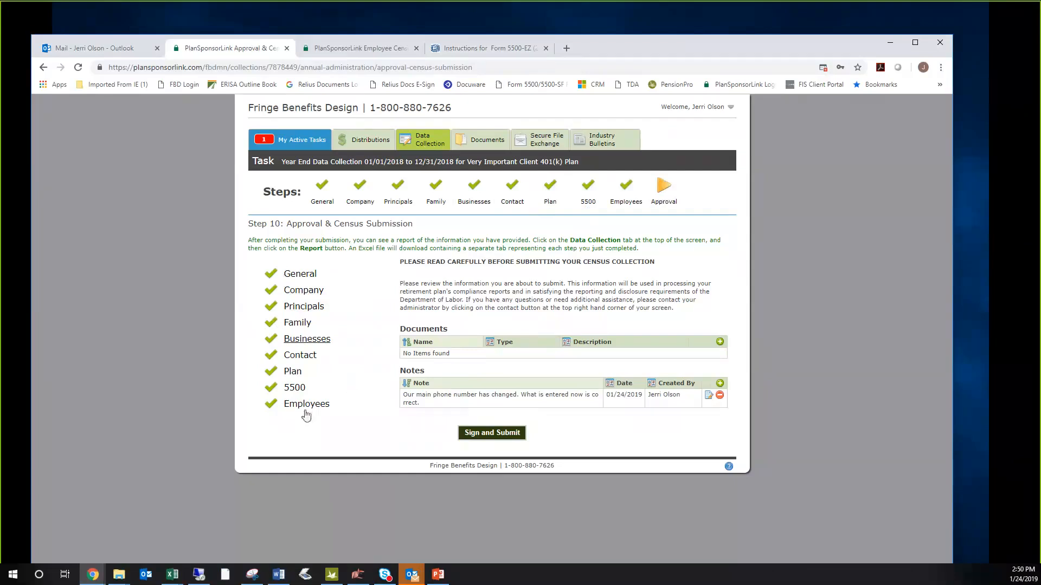
- Start signing and submitting the collection, filling in the signer's name and suggested e-mail address while leaving title and phone blank
left_click(485, 437)
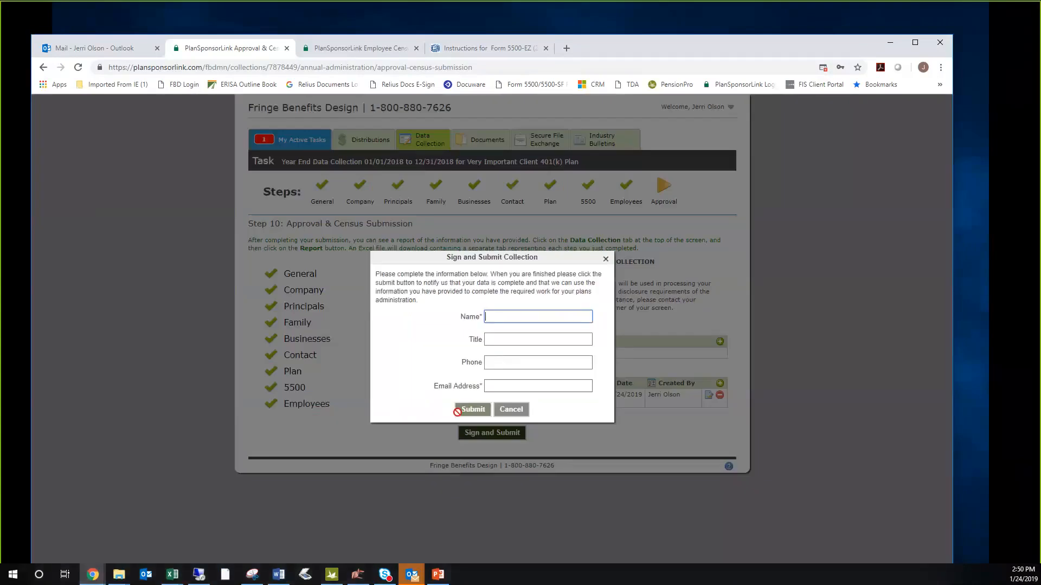
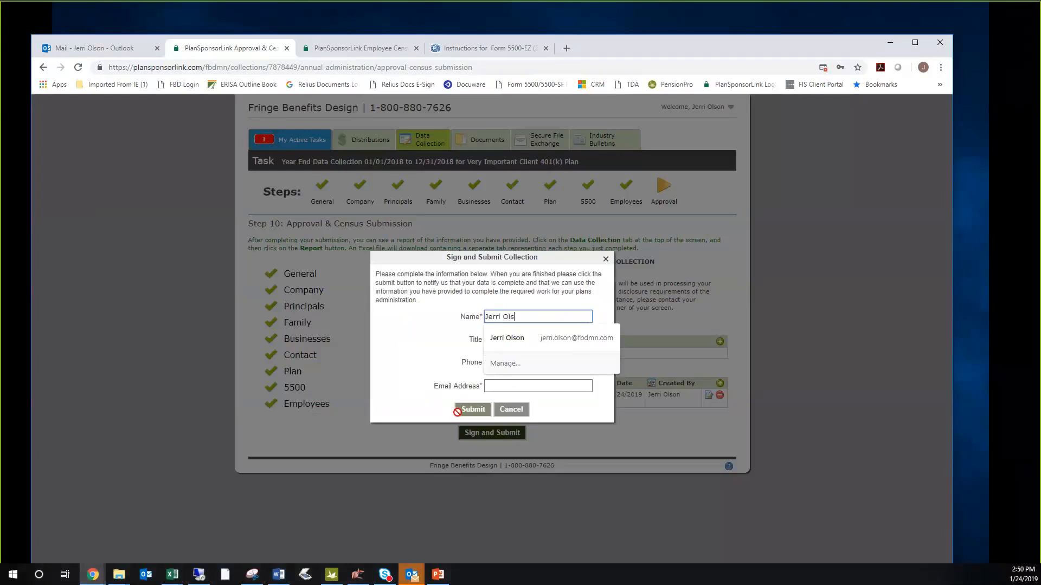
key("Tab")
key("Tab")
key("Tab")
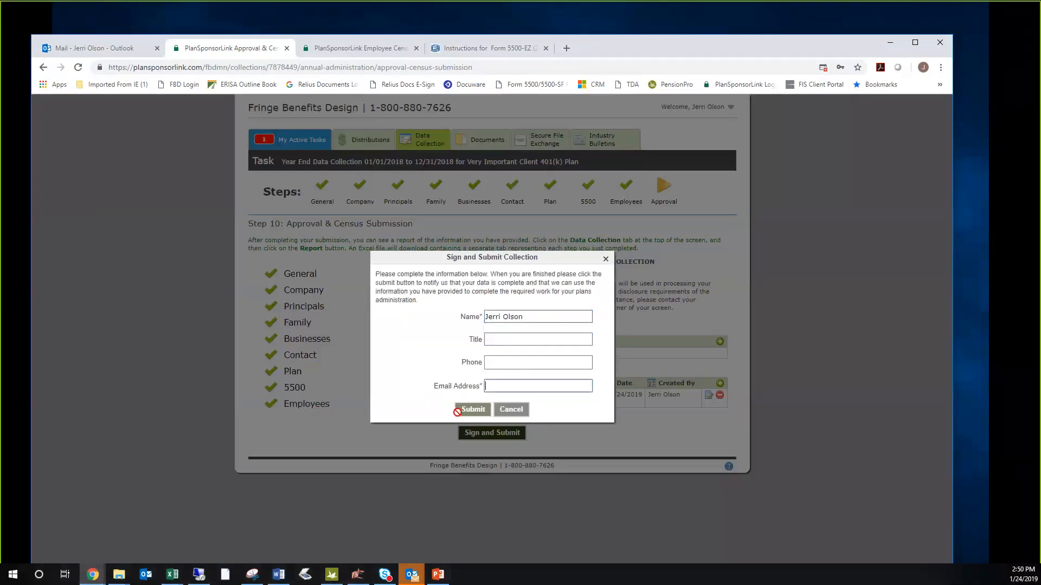
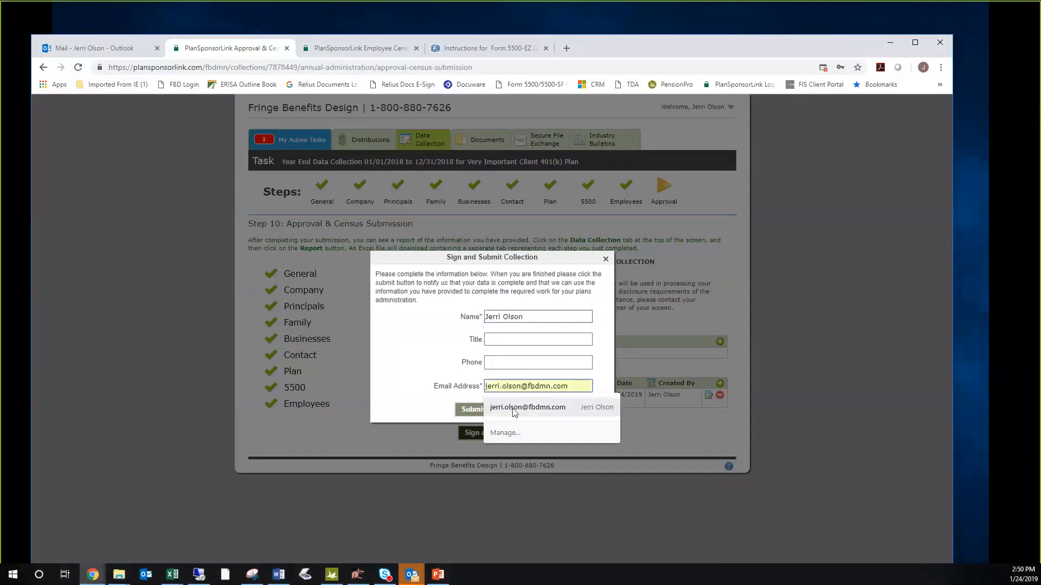
left_click(490, 412)
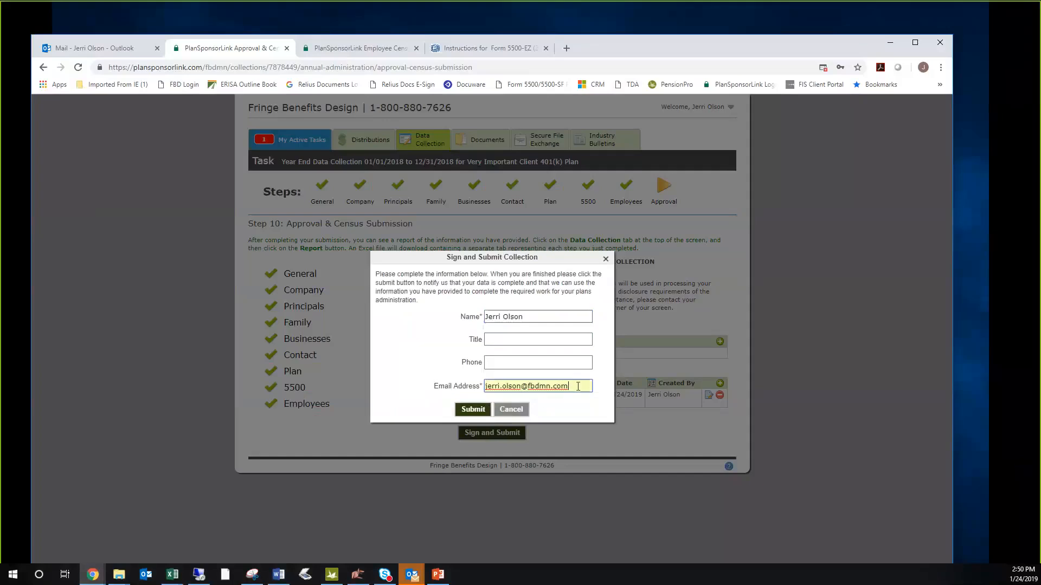
- Replace the signer's e-mail with the alternate Outlook address, submit the collection, and acknowledge the completion message
left_click_drag(575, 386, 478, 393)
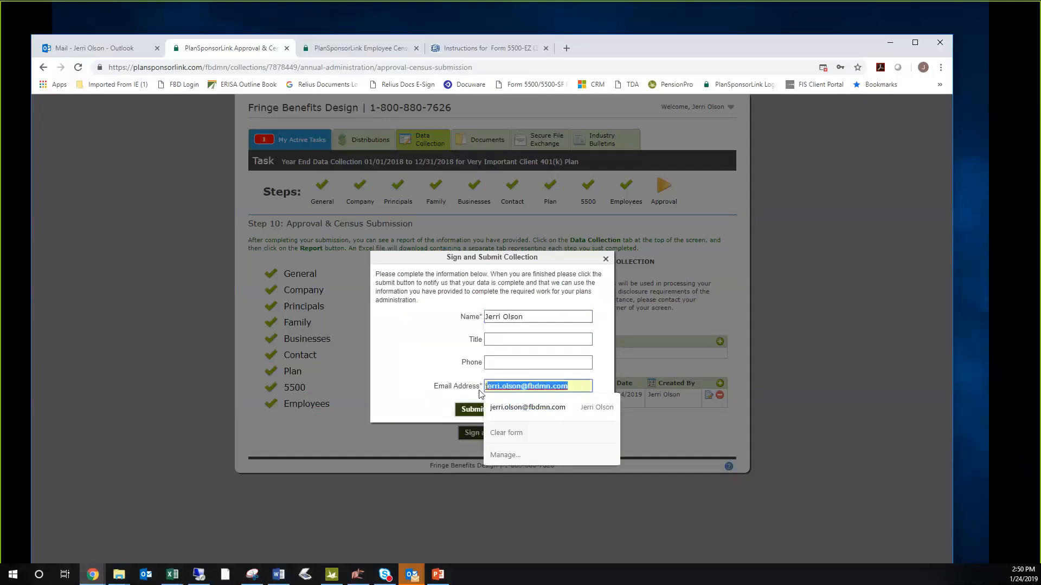
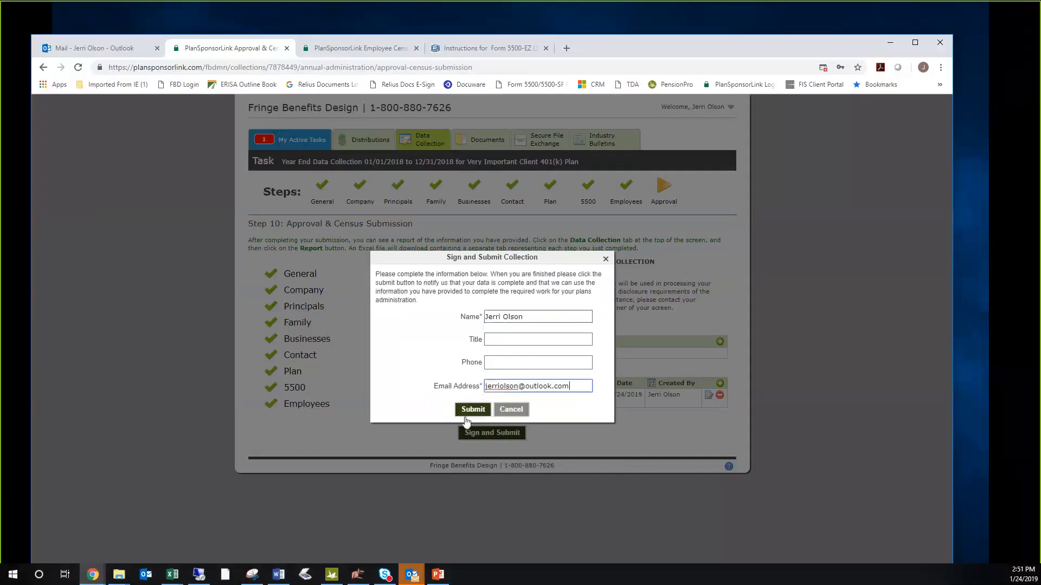
left_click(469, 412)
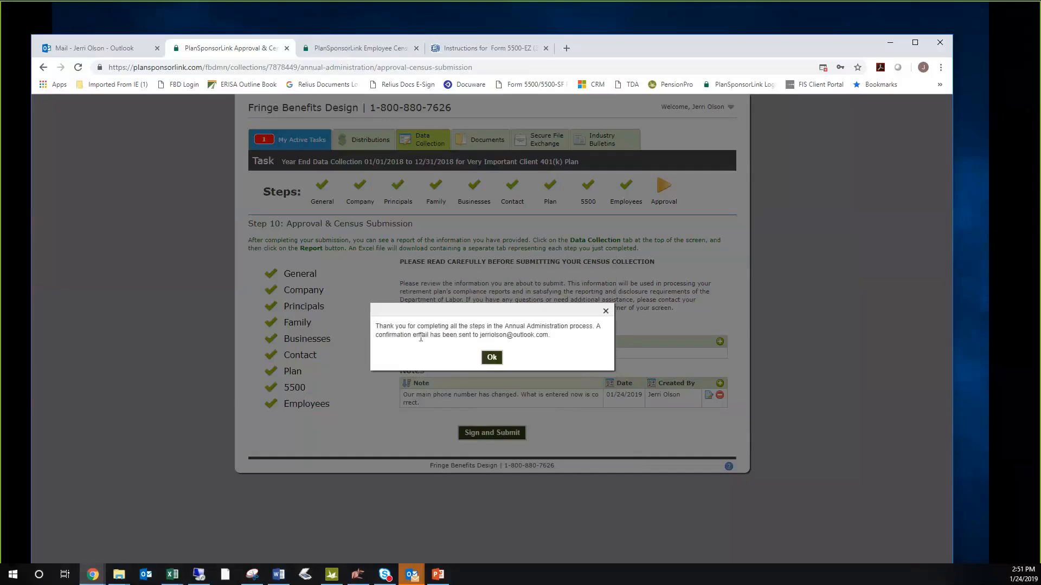
left_click(500, 358)
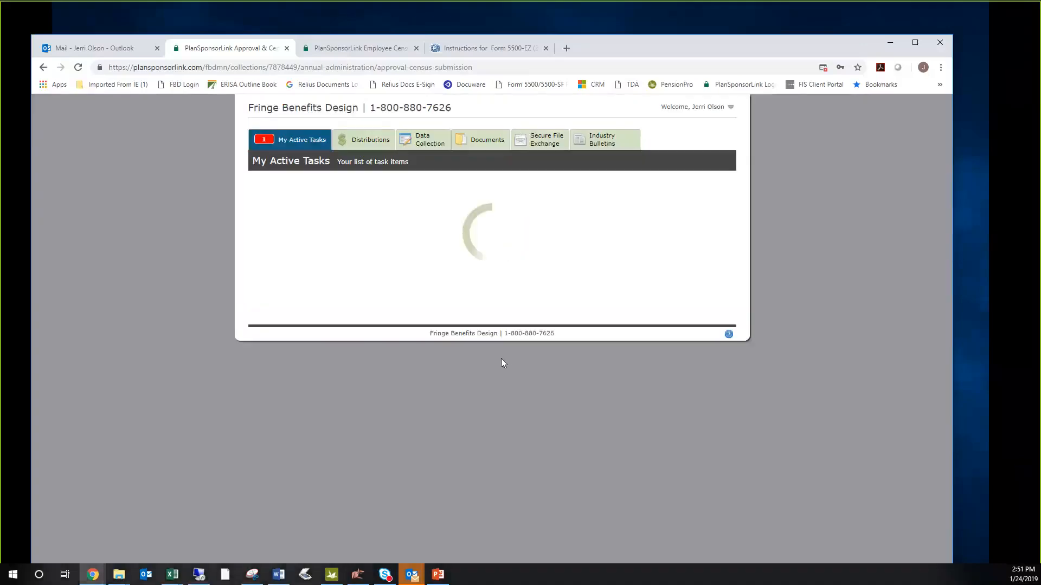
- Switch to Outlook and check the inbox for the submission confirmation e-mail, and return to the PlanSponsorLink active tasks
left_click(99, 53)
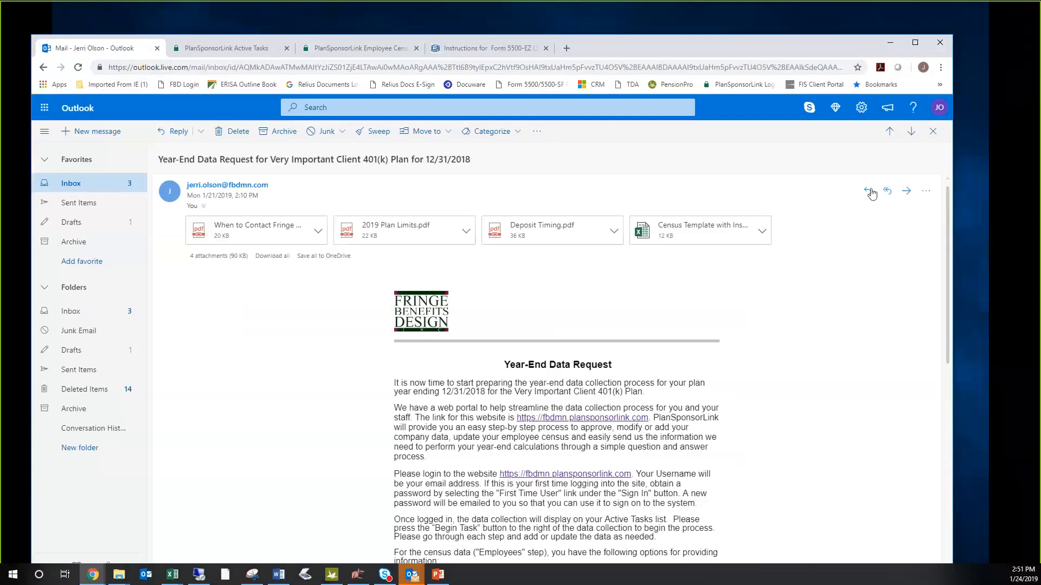
left_click(933, 132)
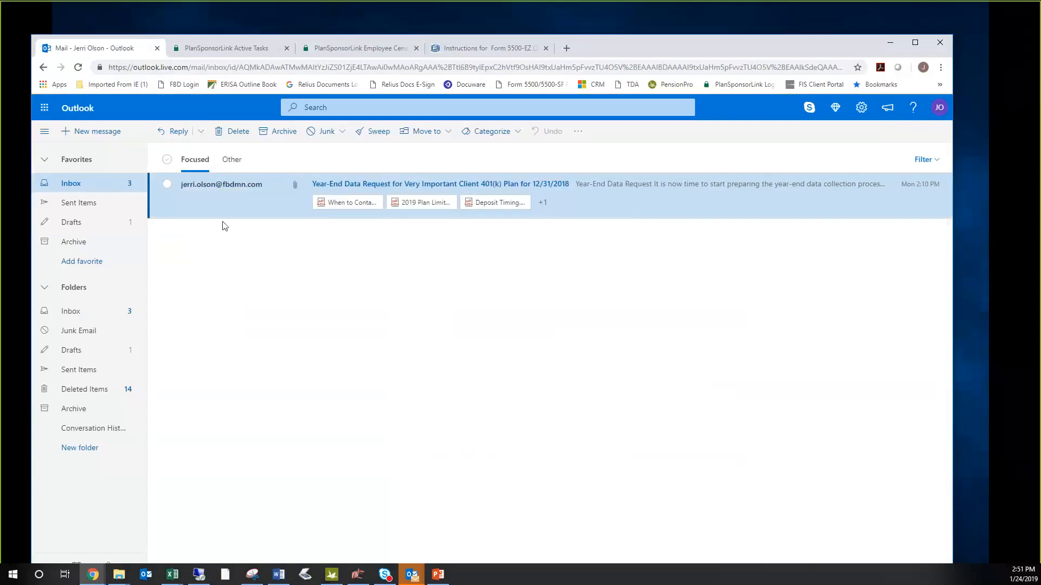
left_click(97, 187)
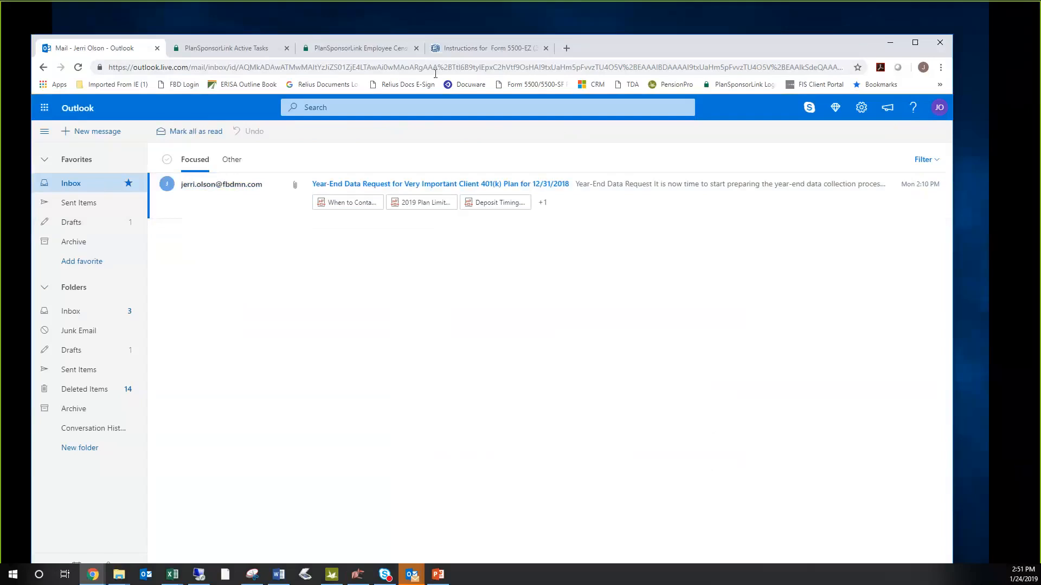
left_click(343, 49)
left_click(251, 50)
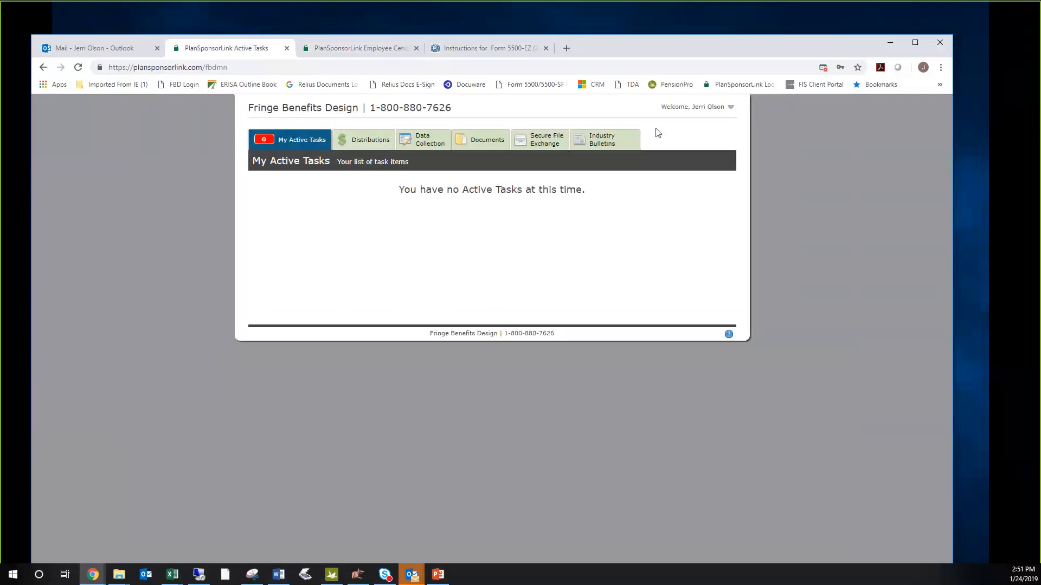
- Review the distribution and loan status list and the notes on the completed participant loan request
left_click(377, 142)
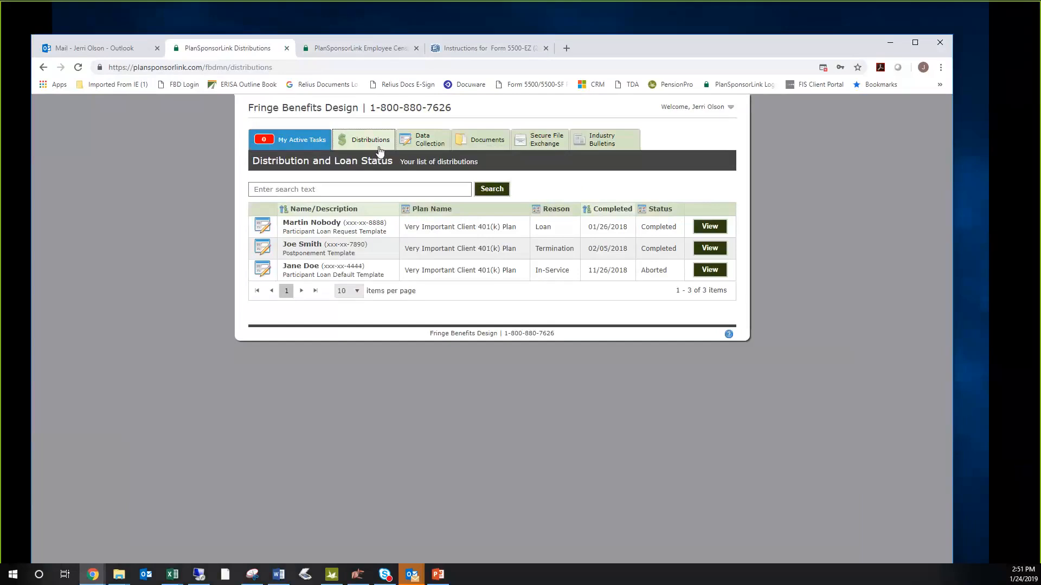
left_click(380, 151)
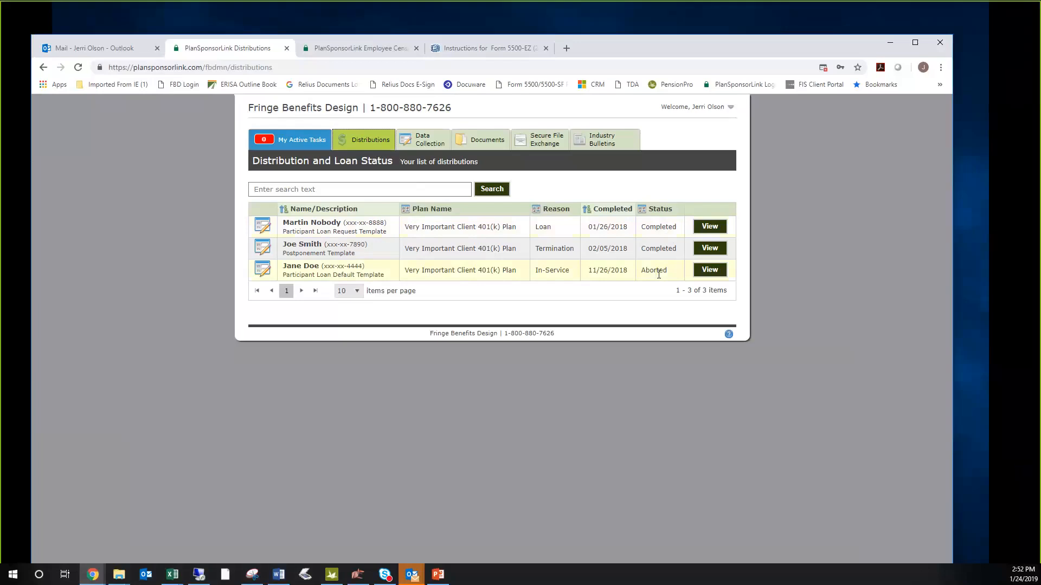
left_click(710, 228)
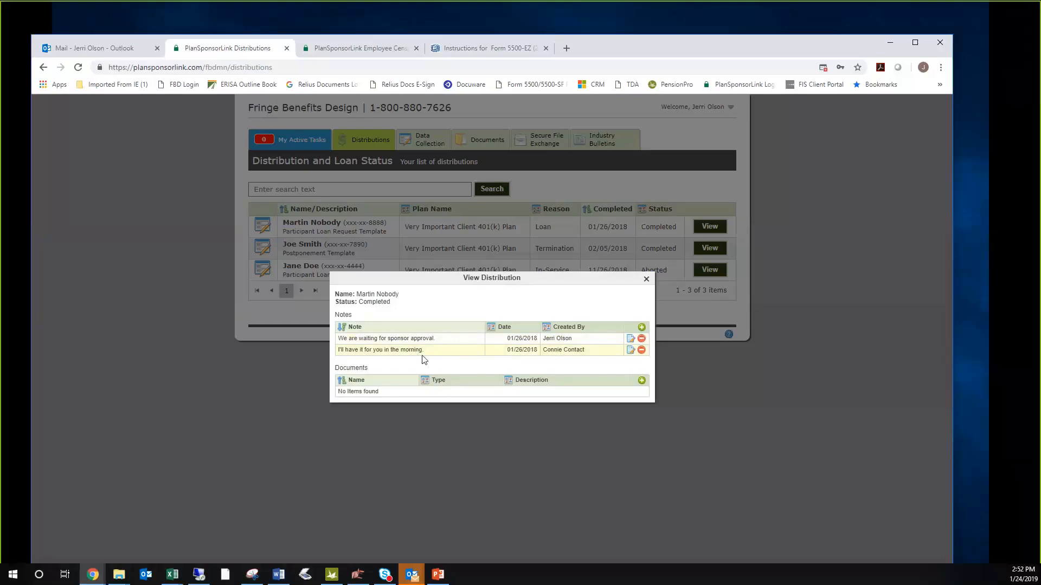
left_click(645, 279)
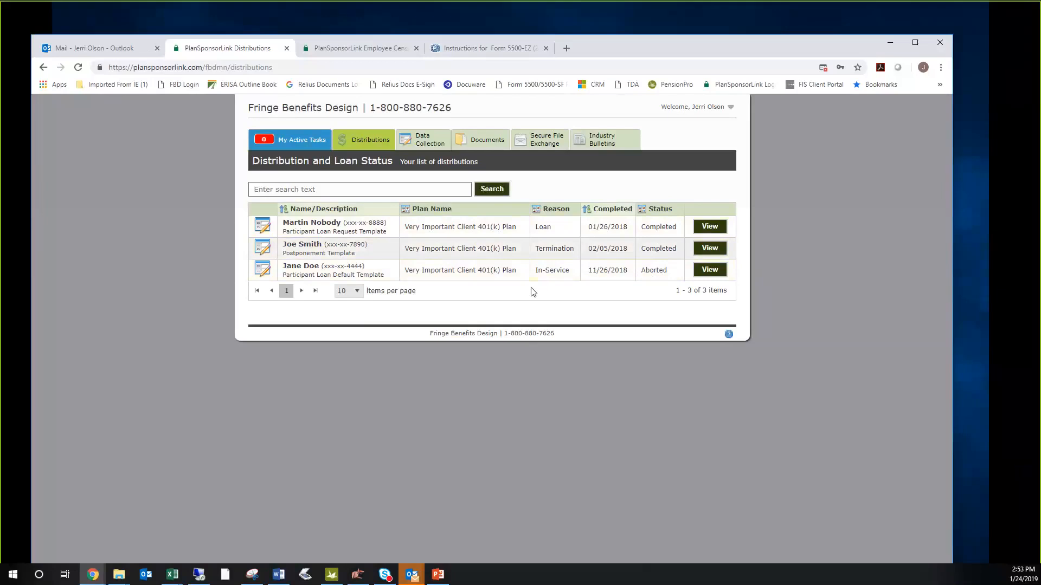
- Download the Year End Data Collection report for the period 01/01/2018 to 12/31/2018 from the task history and open it in Excel
left_click(426, 140)
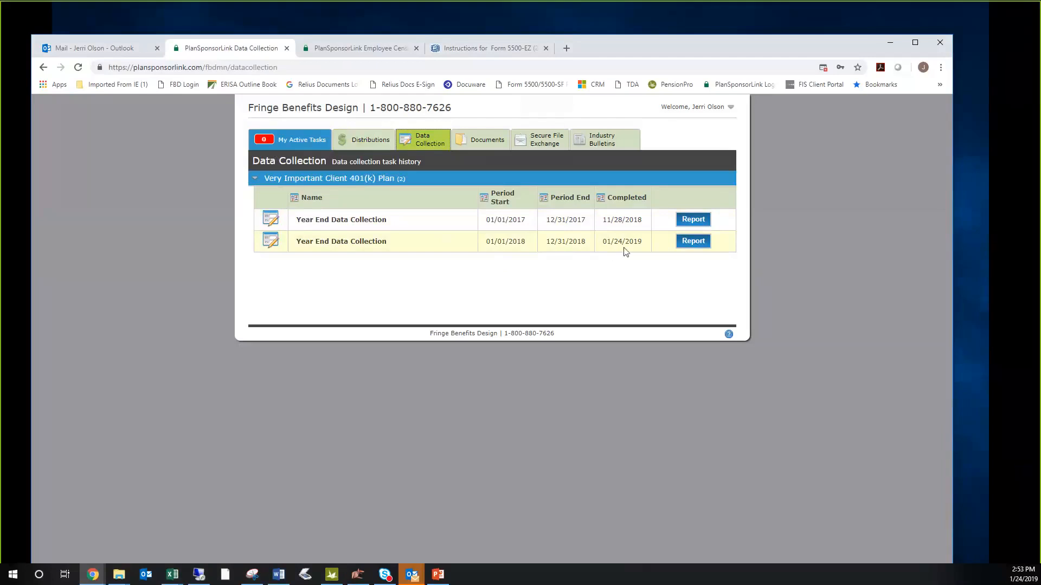
left_click(692, 247)
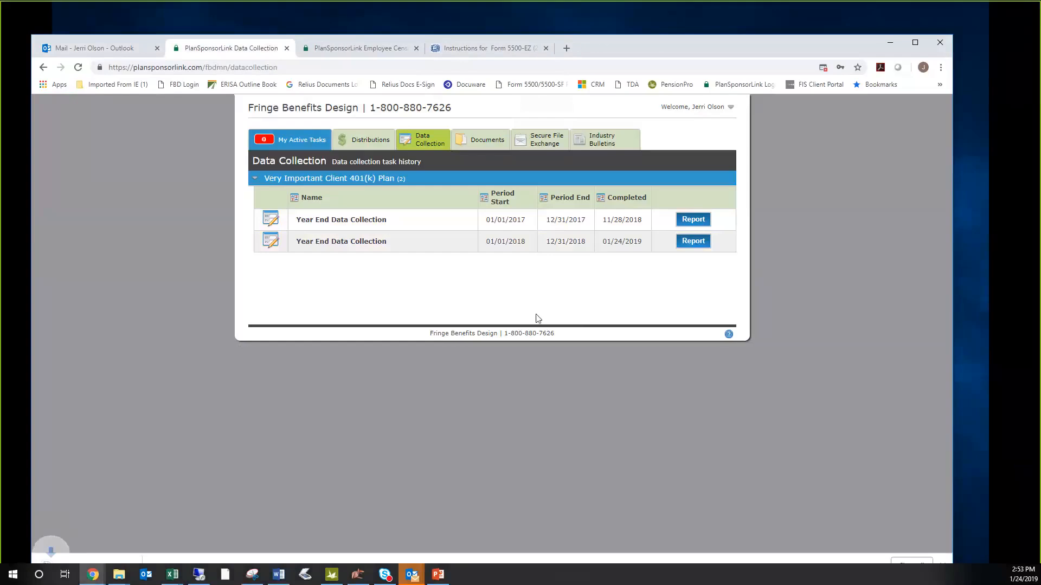
left_click(69, 561)
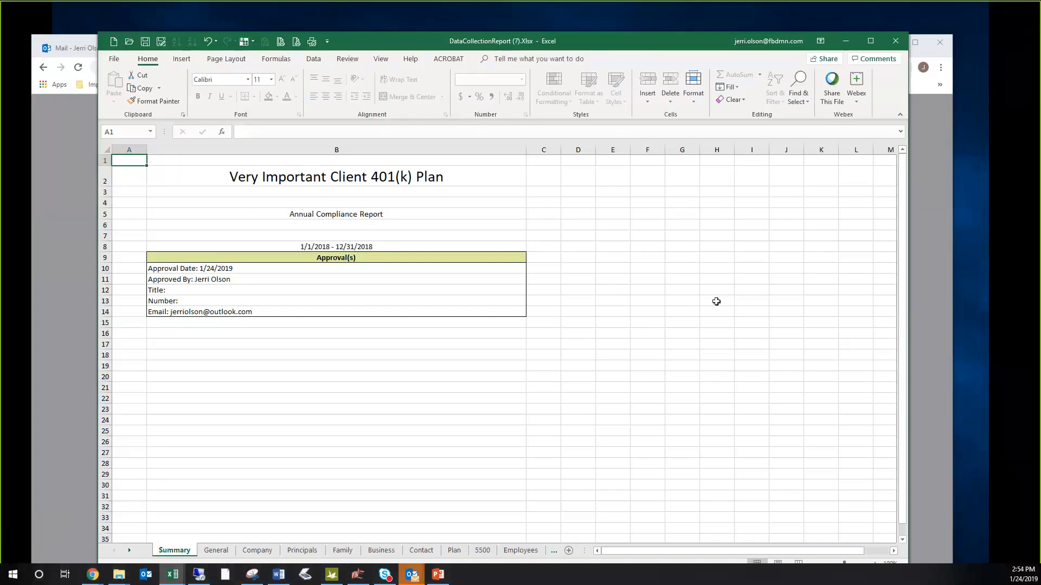
left_click_drag(676, 34, 676, 20)
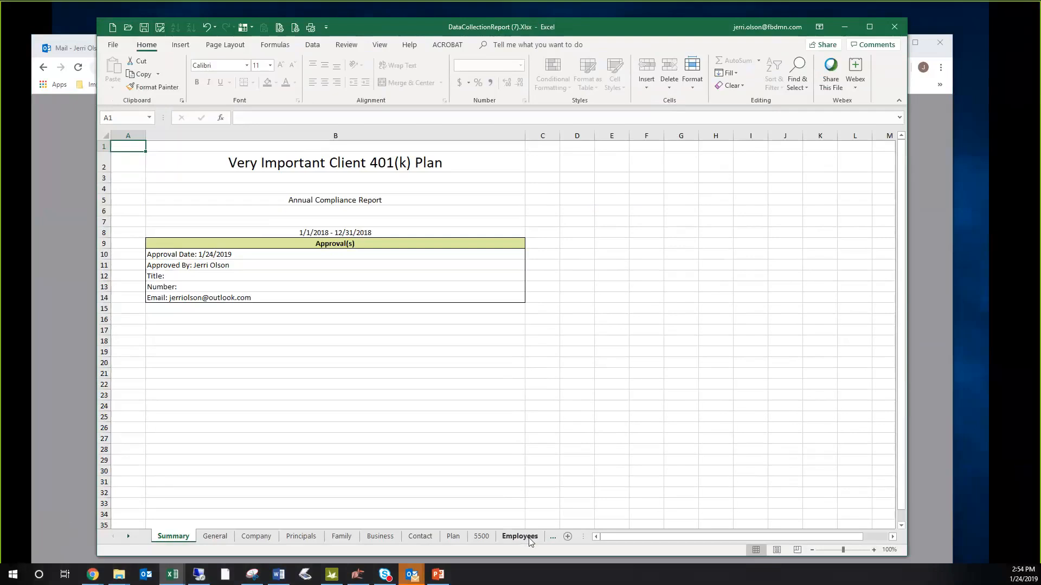
- Review the General, Company, Principals, Employees, 5500 and Plan sheets of the data collection report
left_click(215, 537)
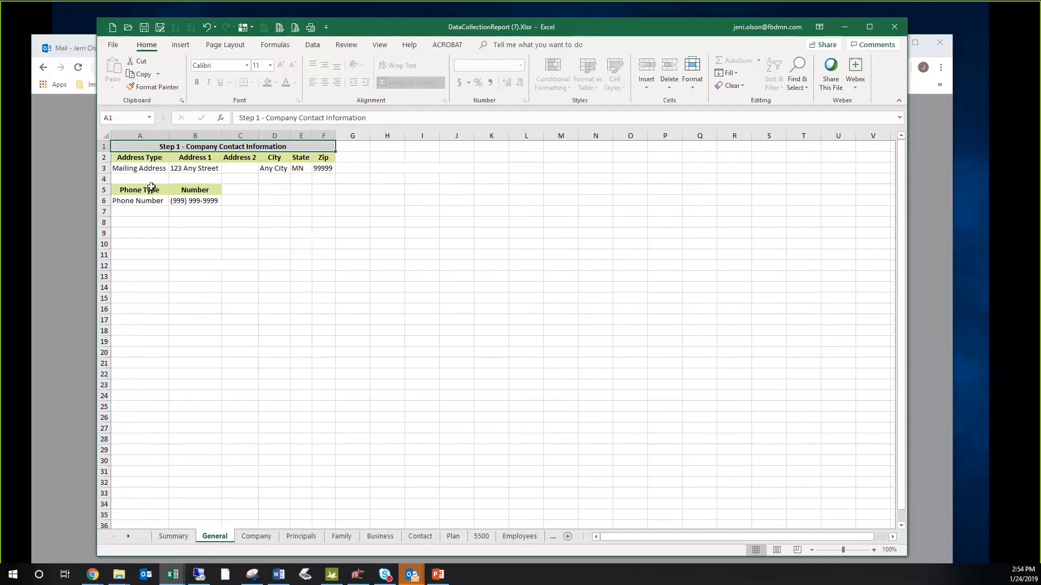
left_click(264, 536)
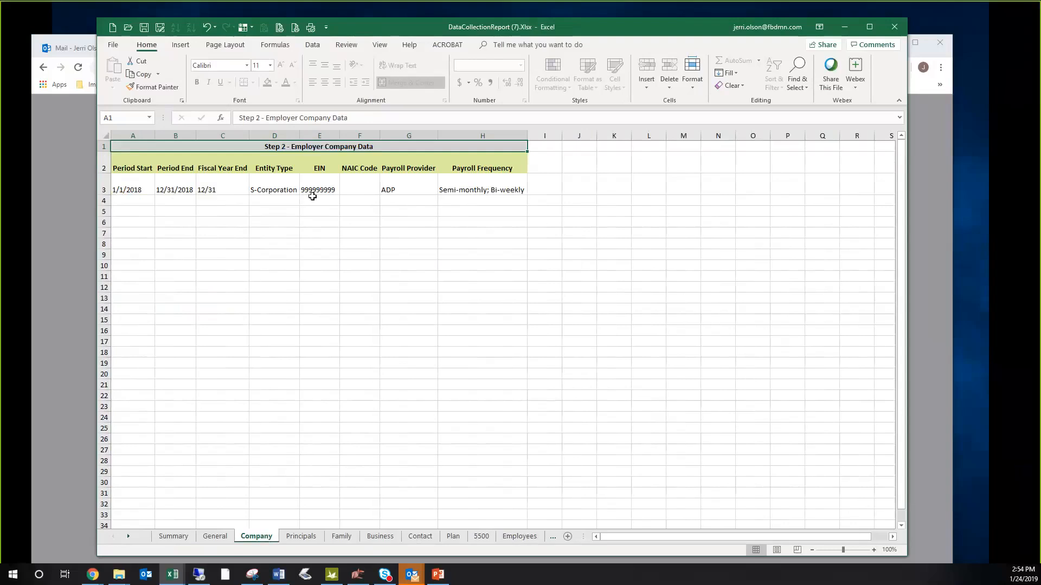
left_click(316, 536)
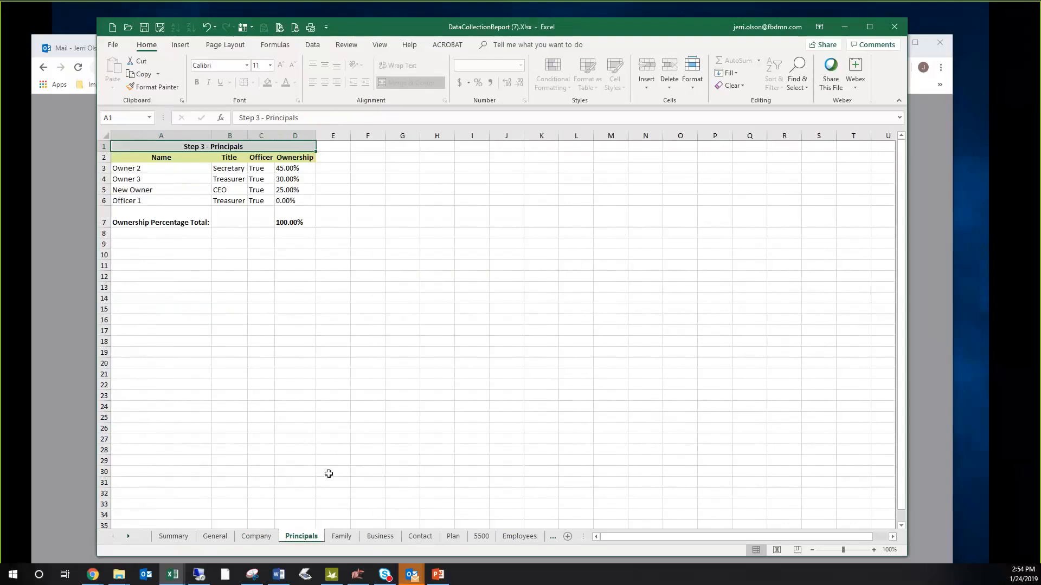
left_click(519, 537)
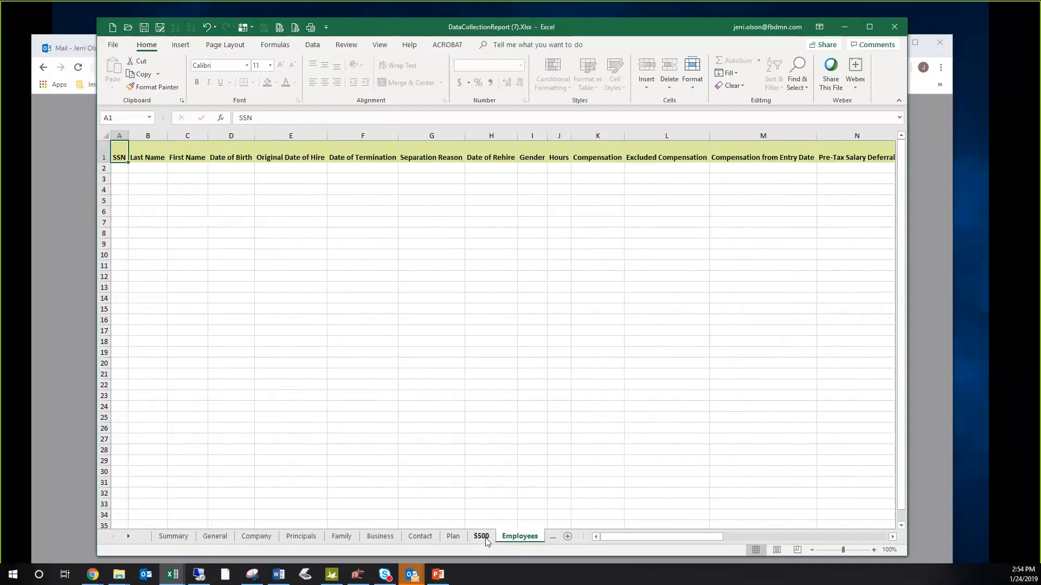
left_click(482, 537)
left_click(455, 538)
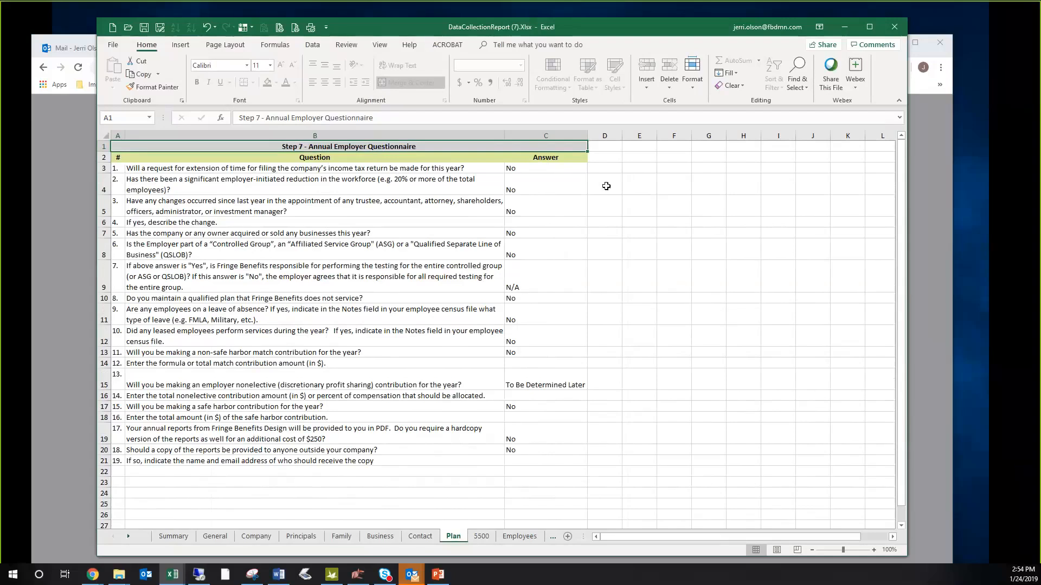
- Switch to PlanSponsorLink in the browser and open the Compensation Definition PDF from the plan's legal documents
left_click(76, 169)
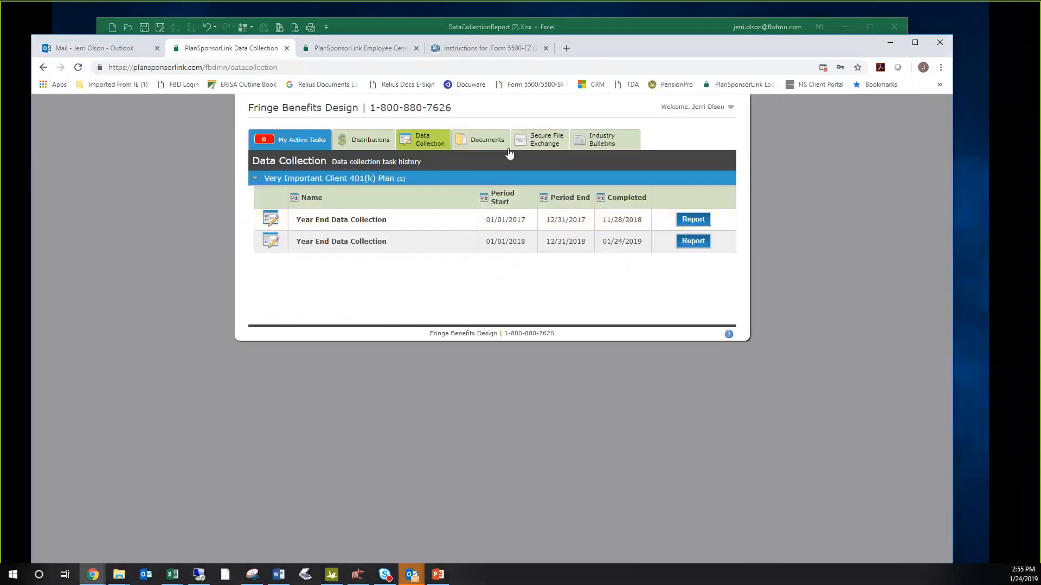
left_click(478, 140)
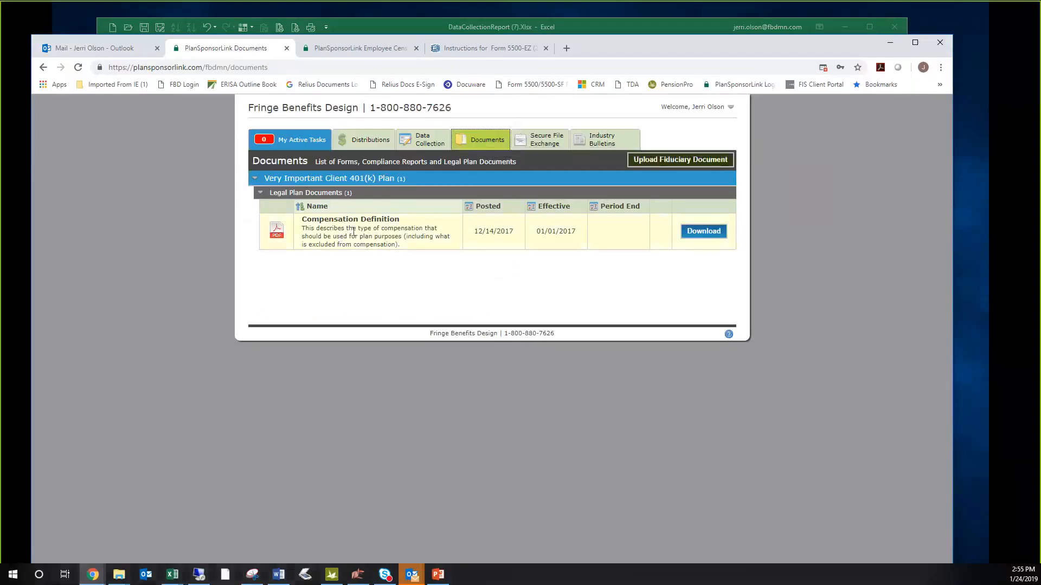
left_click(702, 232)
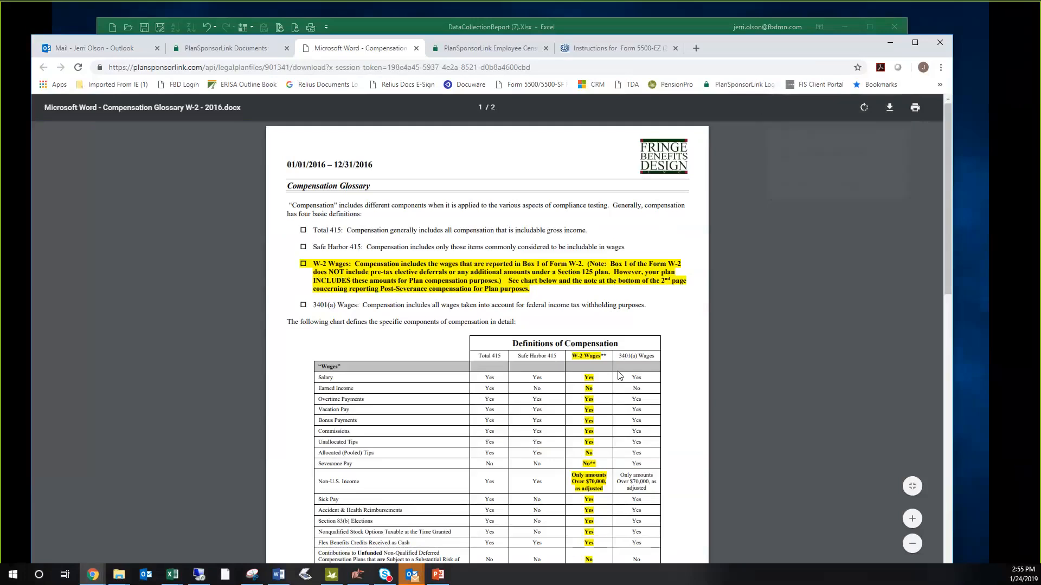
- Examine the W-2 Wages column of the compensation glossary for wages, fringe benefits and deferral contributions on both pages
scroll(619, 375, "down", 4)
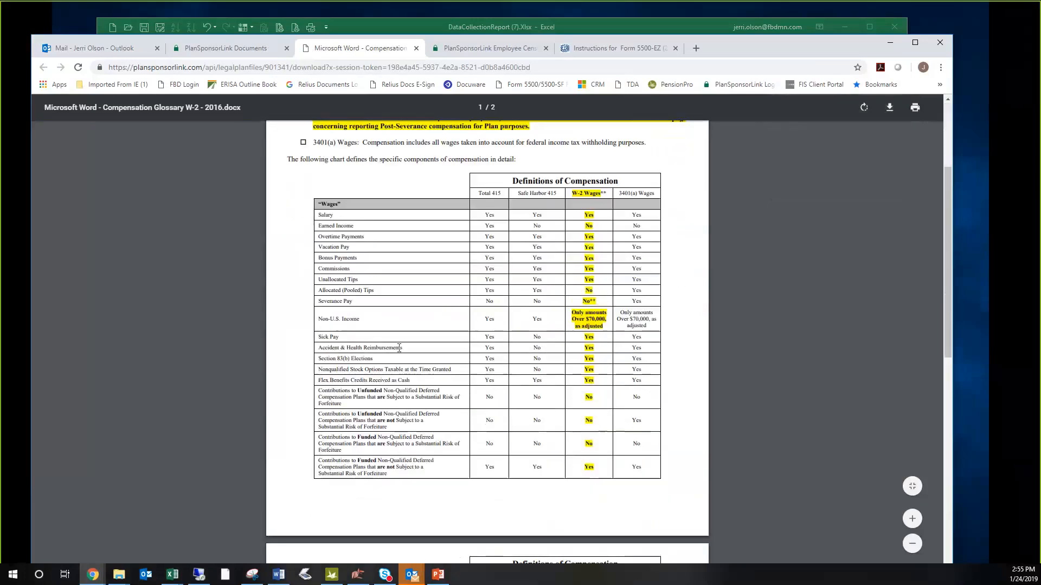
scroll(398, 348, "up", 1, "ctrl")
scroll(399, 348, "up", 1, "ctrl")
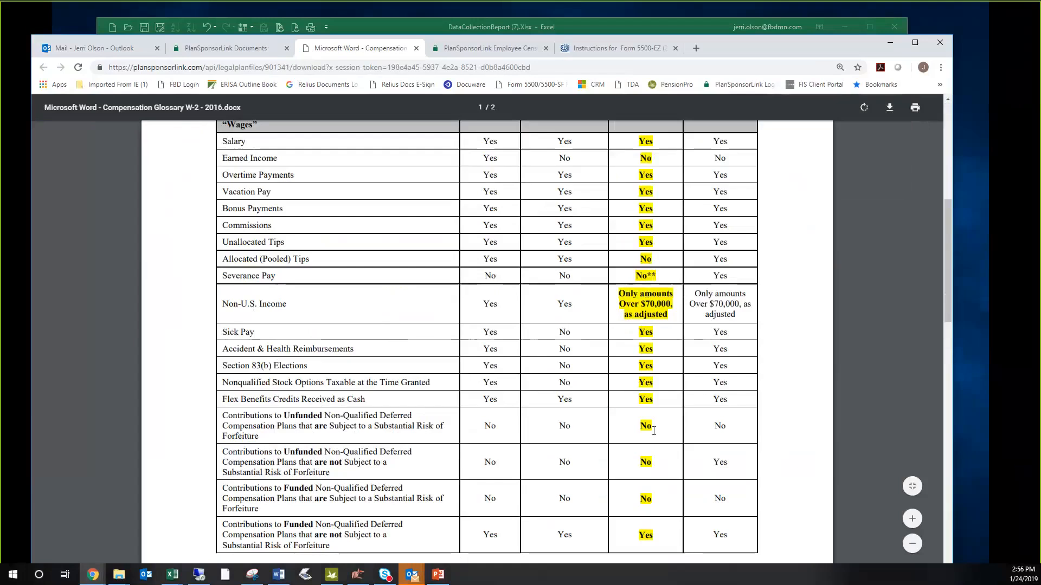
scroll(658, 377, "up", 1)
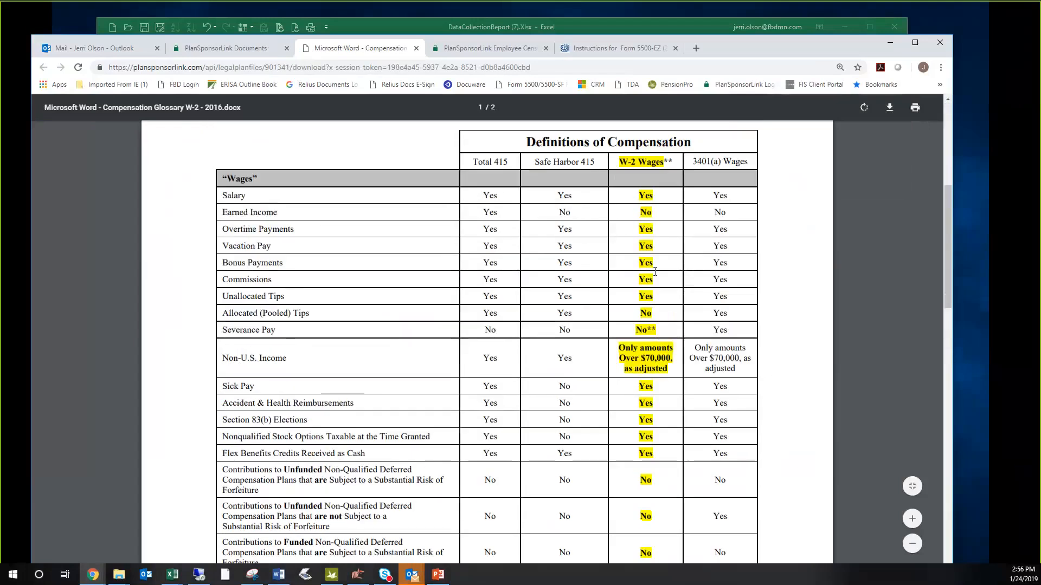
double_click(660, 213)
scroll(655, 281, "down", 15)
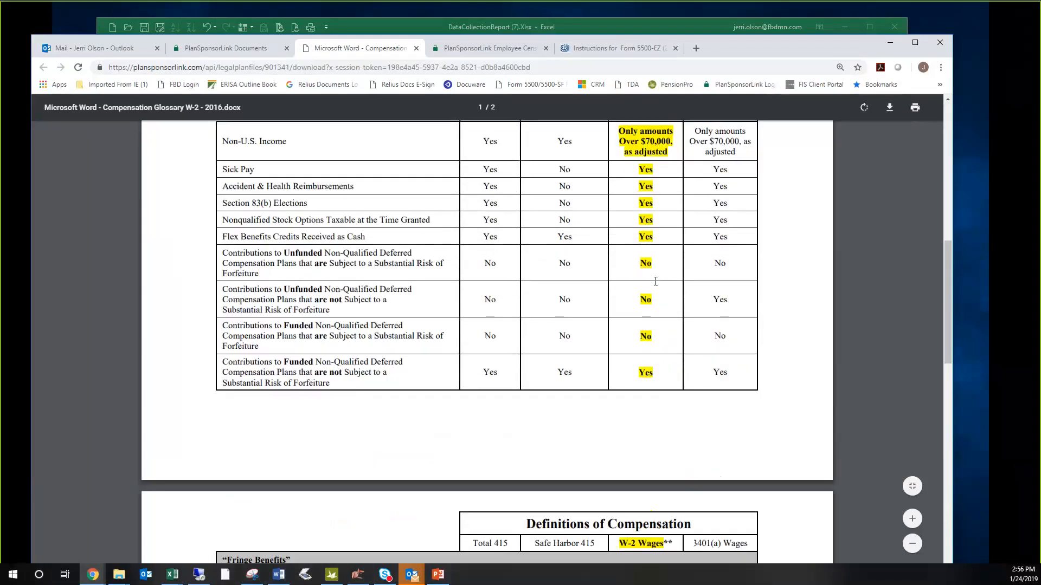
scroll(654, 281, "down", 2)
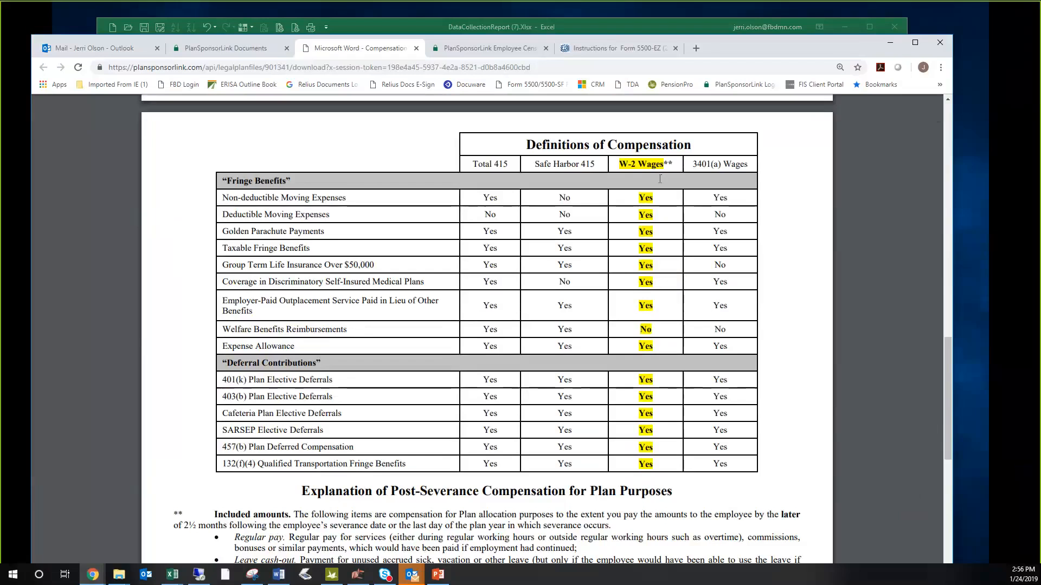
- Check the portal's Secure File Exchange inbox and sent files and its Industry Bulletins, and return to the active tasks
left_click(238, 50)
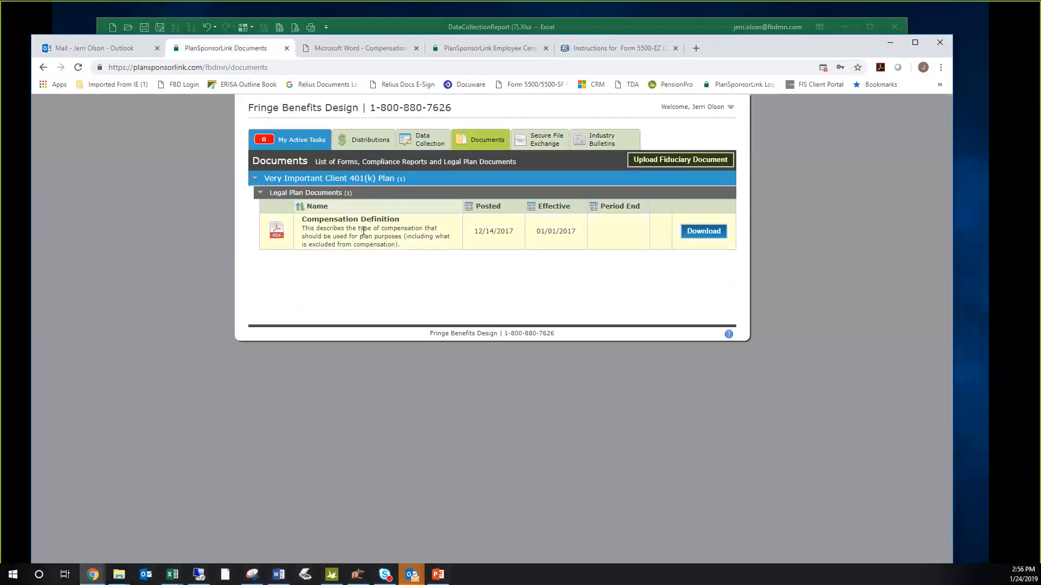
left_click(538, 142)
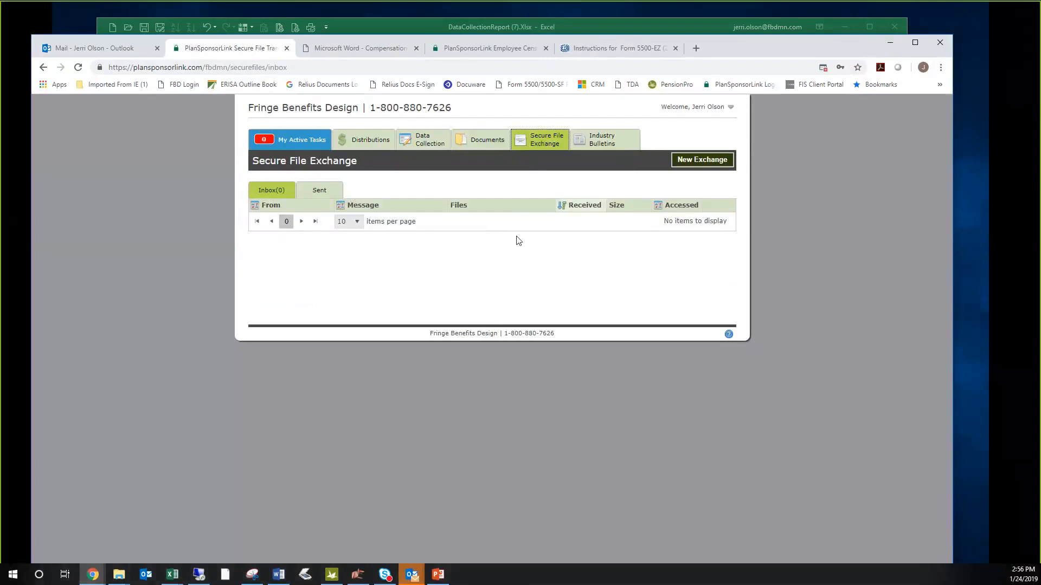
left_click(332, 195)
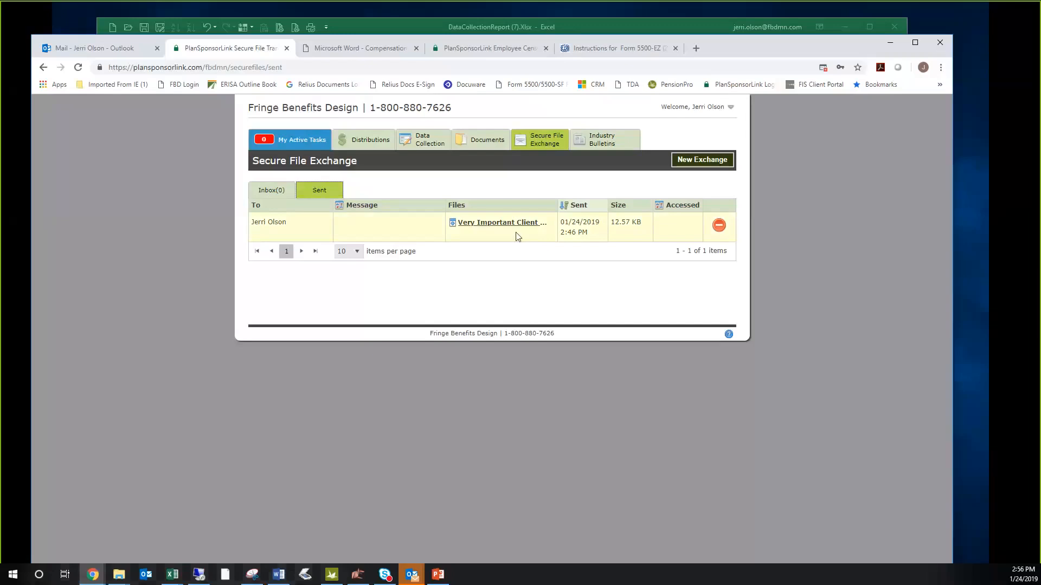
left_click(601, 141)
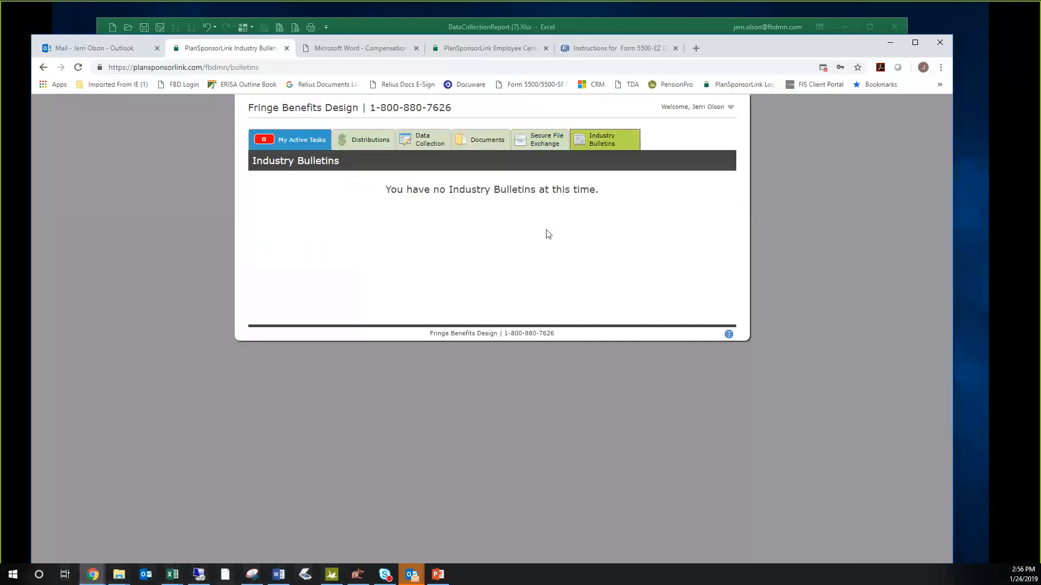
left_click(303, 145)
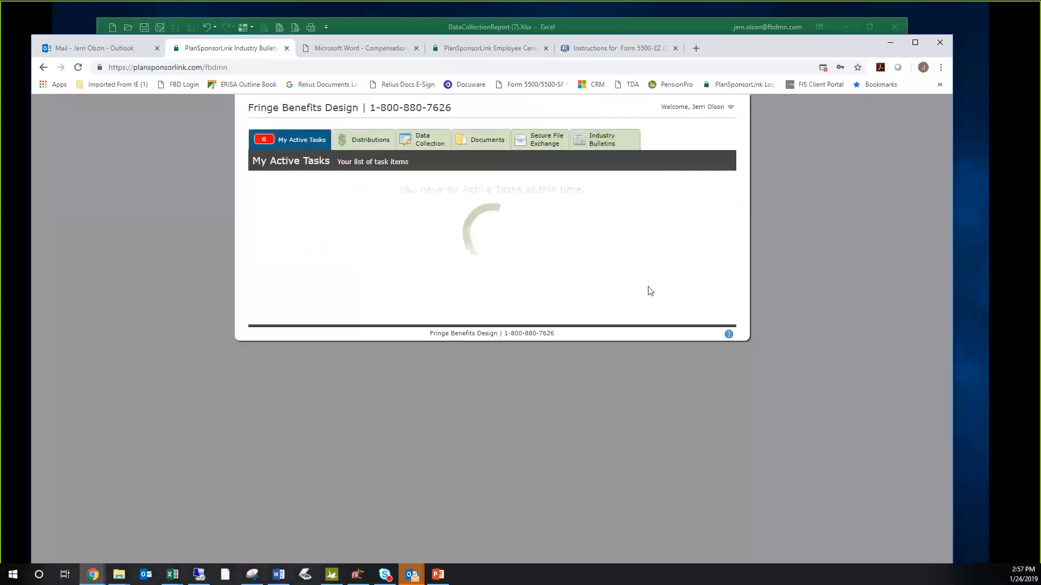